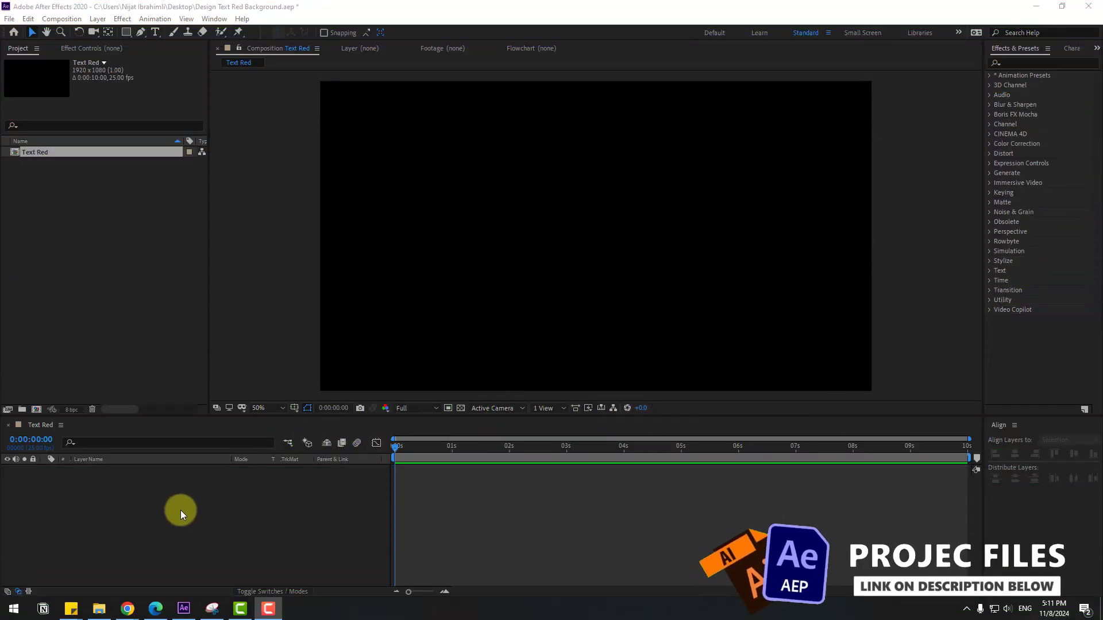
Create a full-frame 1920×1080 solid layer named BG
right_click(147, 511)
mouse_move(218, 389)
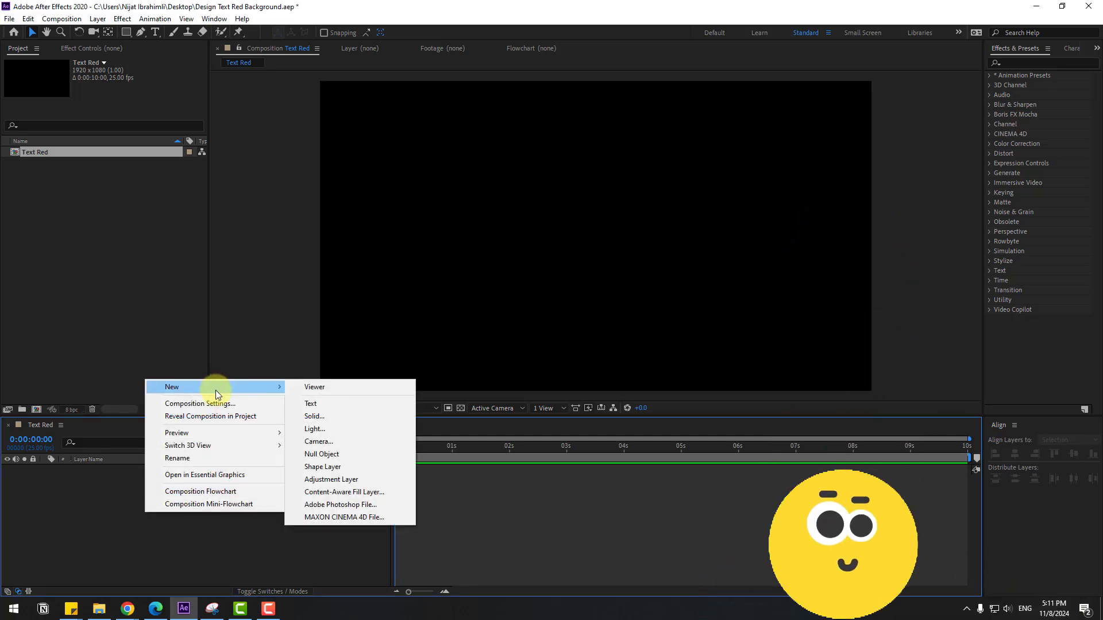
key(Return)
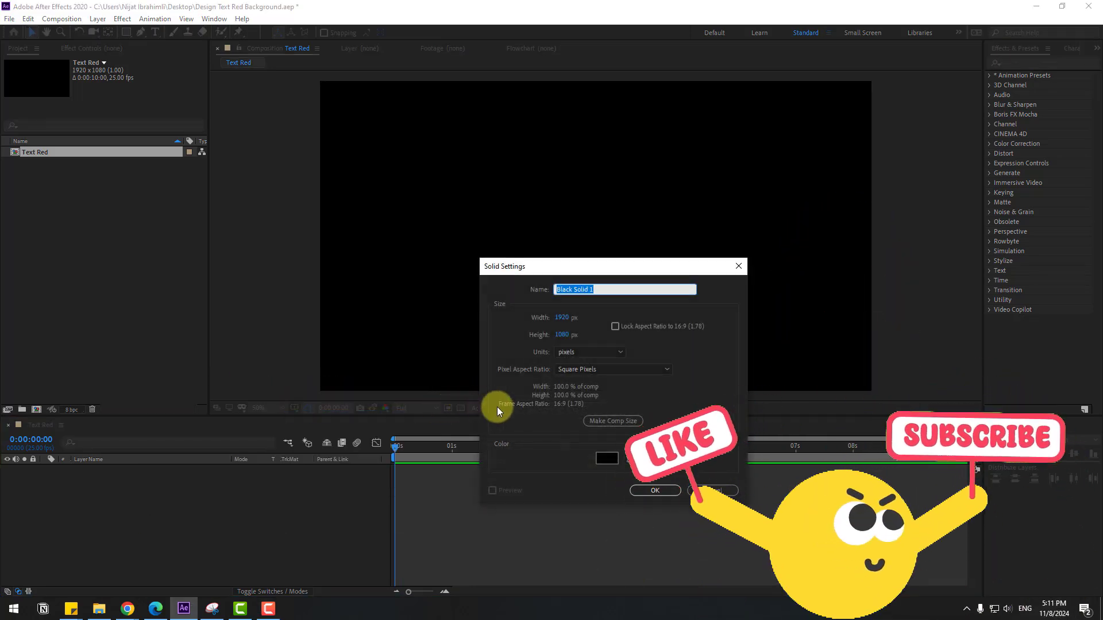
text(BG)
key(Return)
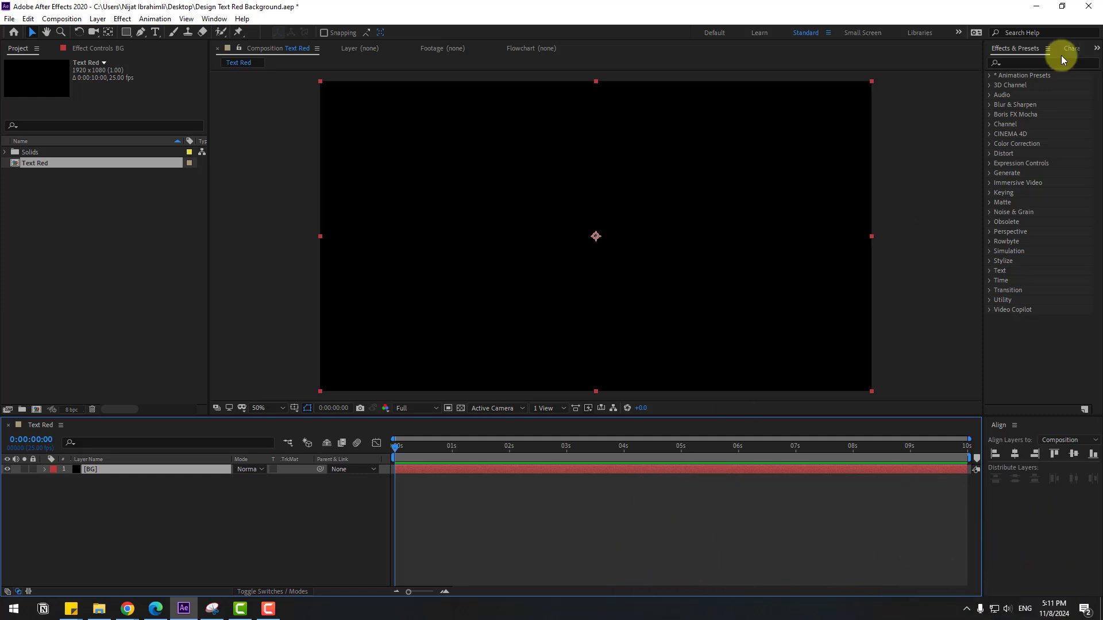
Apply the Gradient Ramp effect to the BG layer
click(1036, 62)
text(grad)
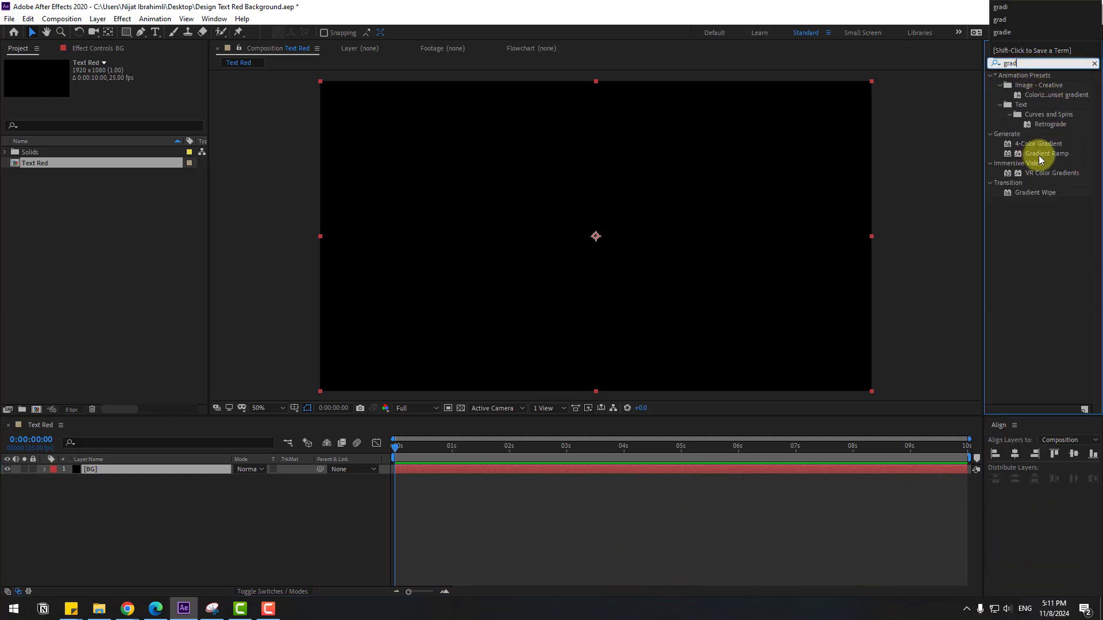
drag(1044, 157, 93, 467)
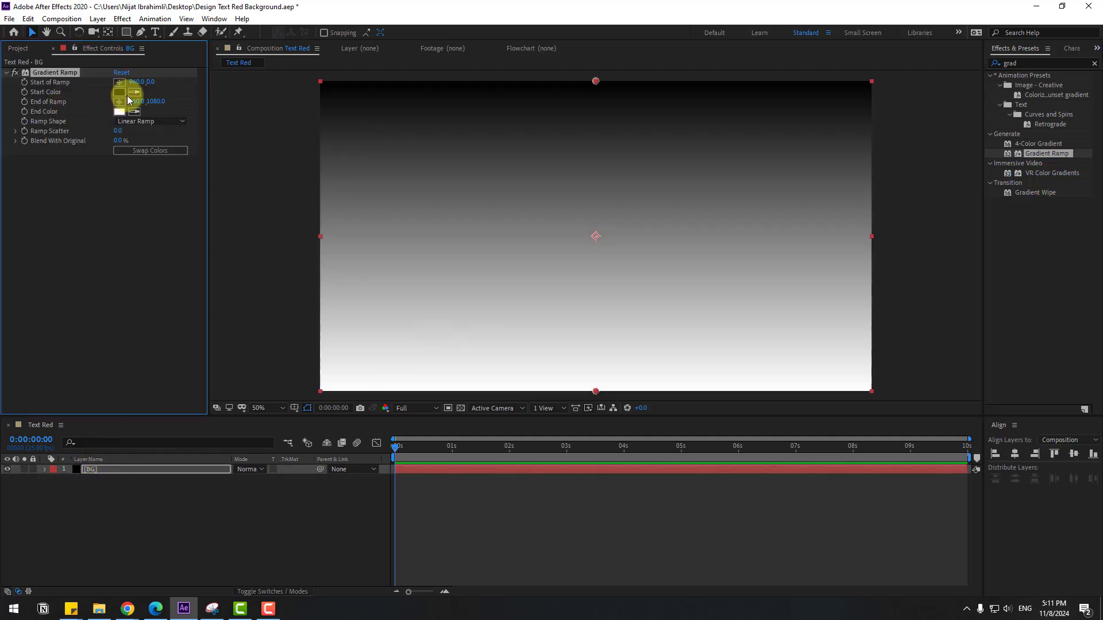
Set the gradient start colour to a strong red and the end colour to a lighter pink
click(119, 93)
drag(458, 457, 452, 443)
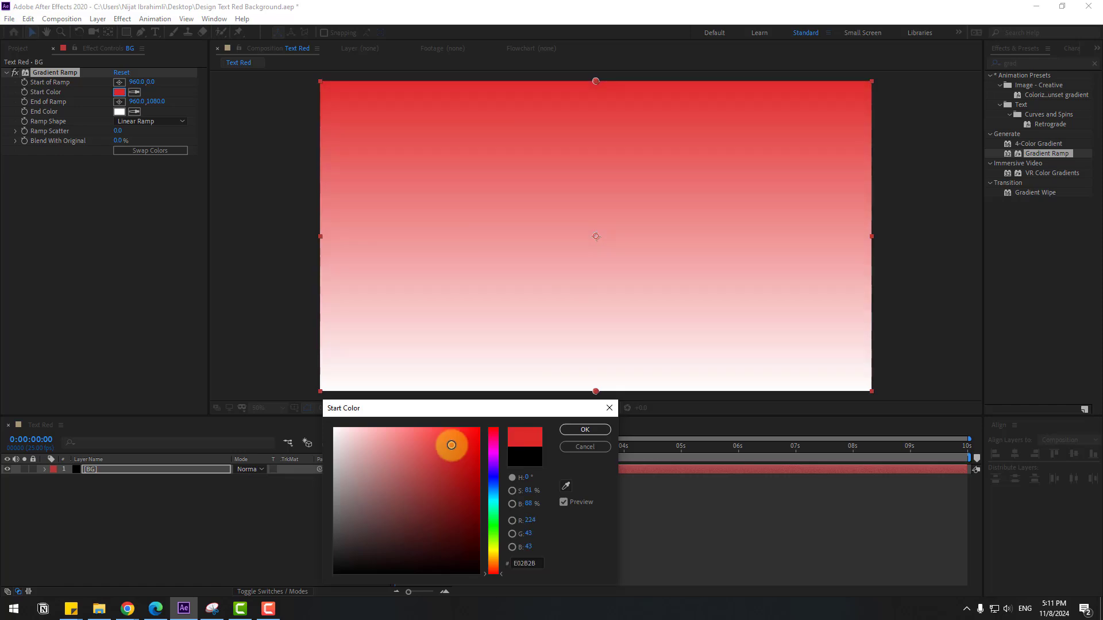
click(584, 430)
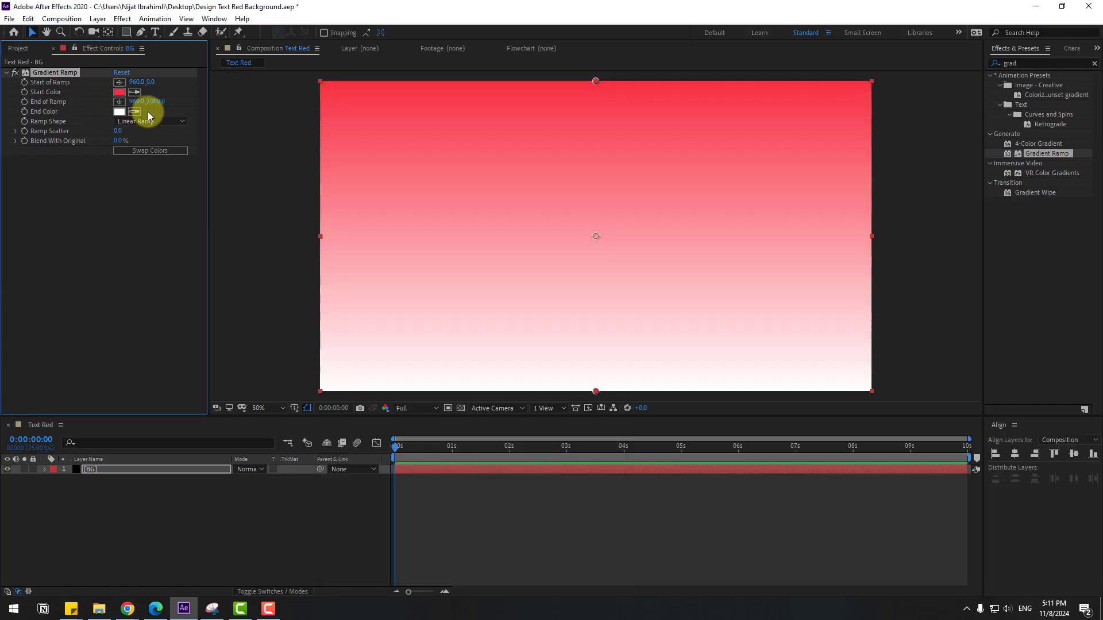
click(135, 112)
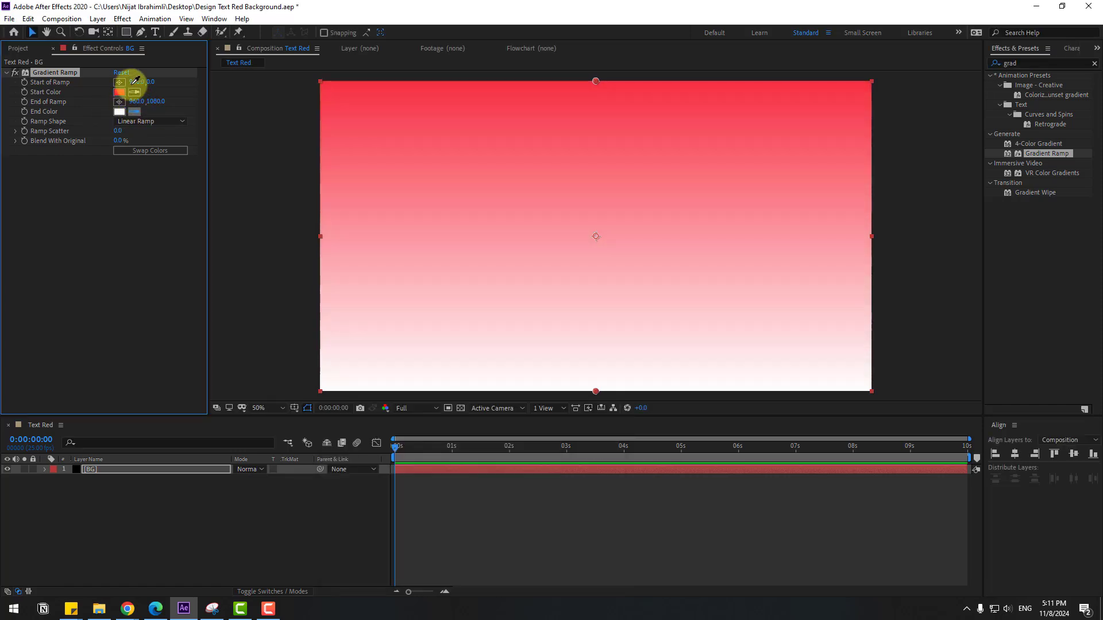
click(120, 91)
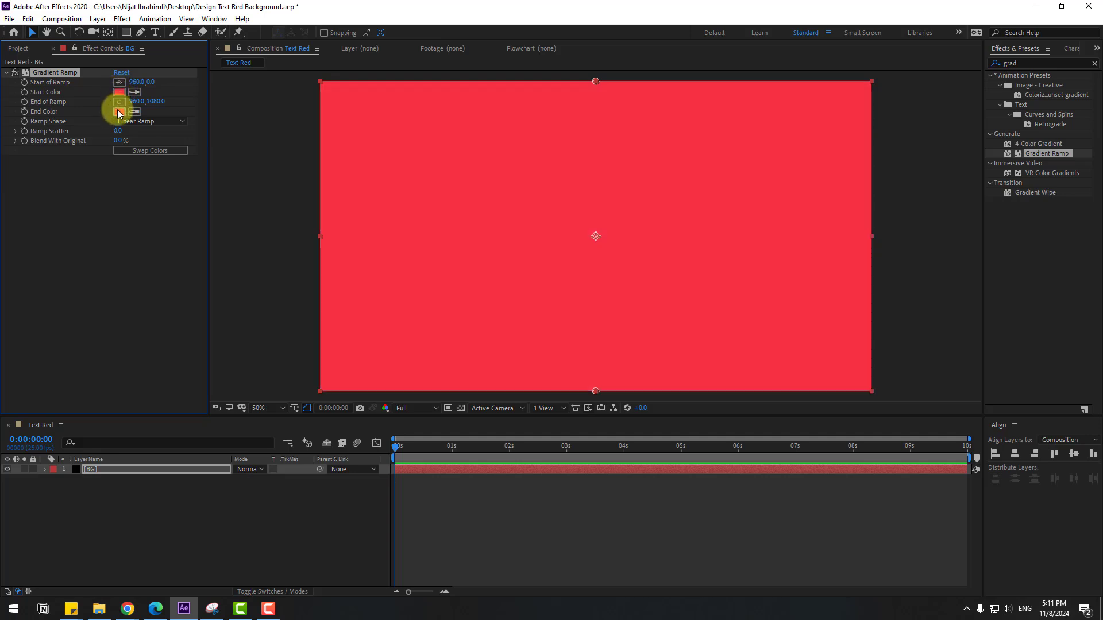
click(120, 112)
drag(436, 435, 414, 430)
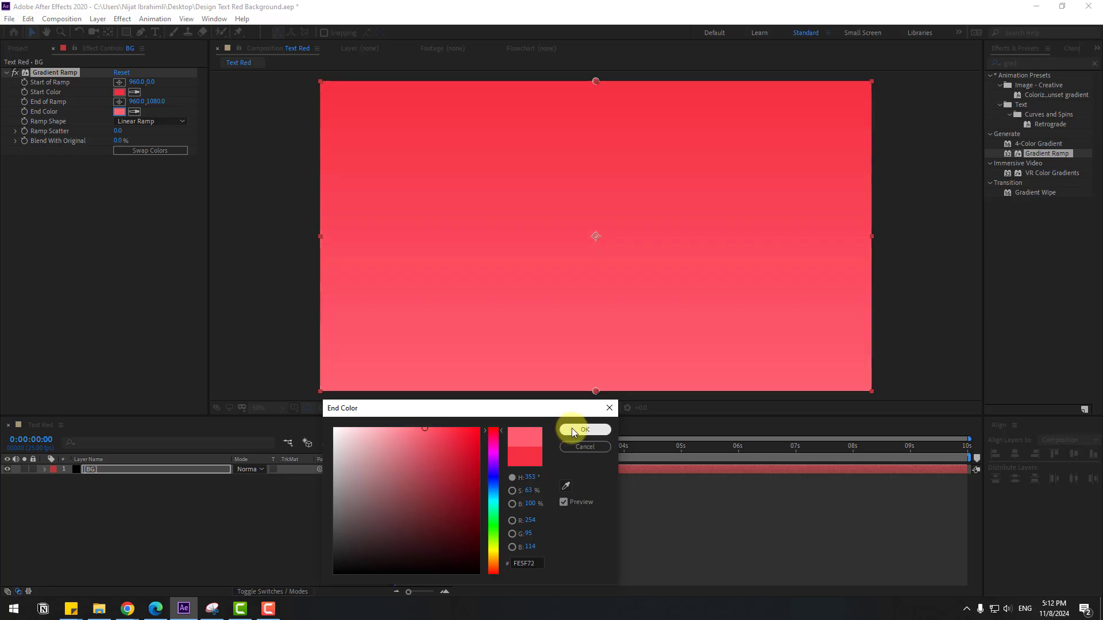
click(572, 430)
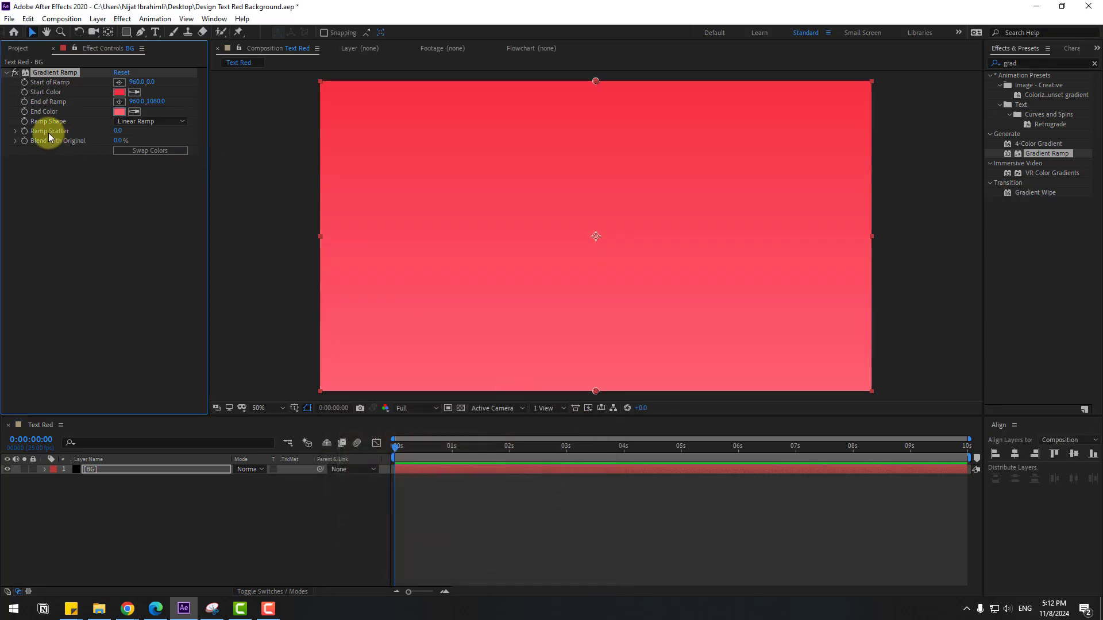
Make the ramp radial with swapped colours, centre start point, end below frame, Ramp Scatter 100
click(136, 122)
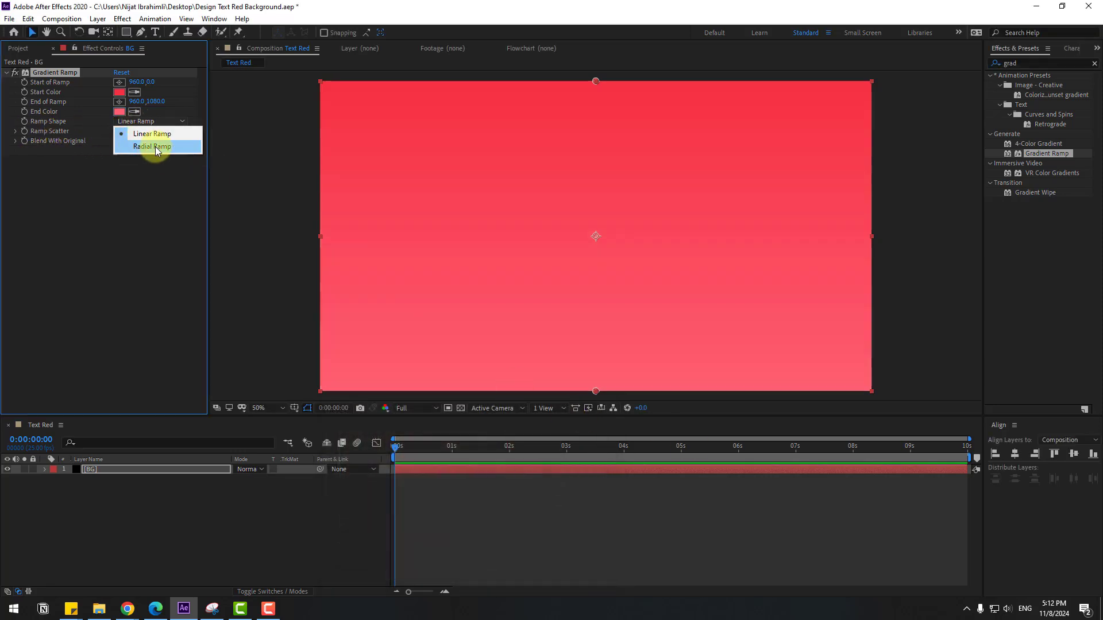
click(162, 146)
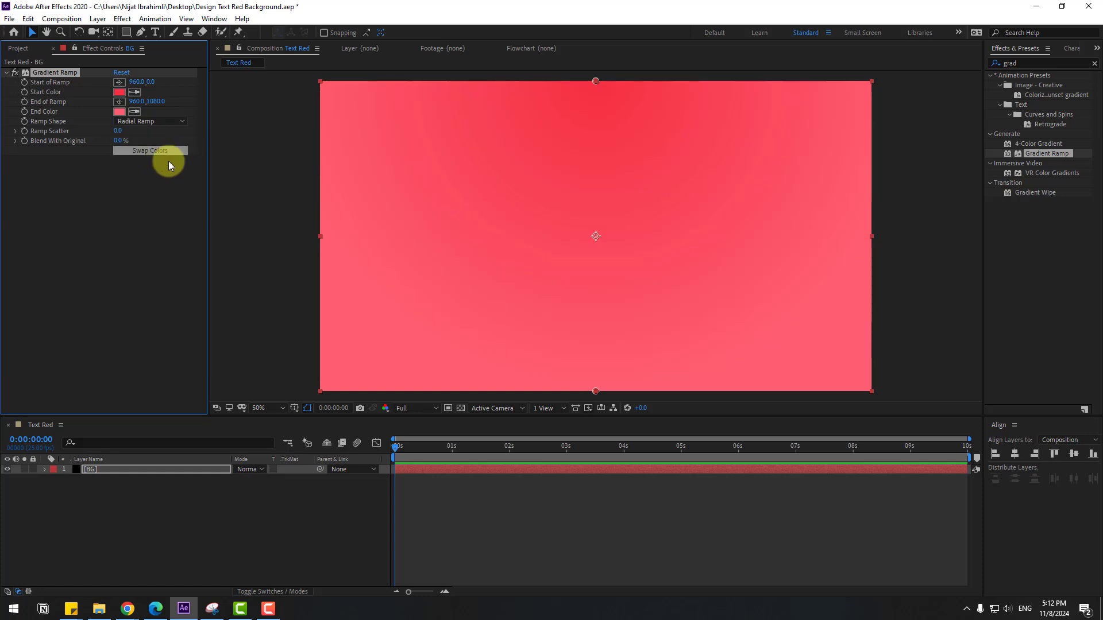
click(122, 151)
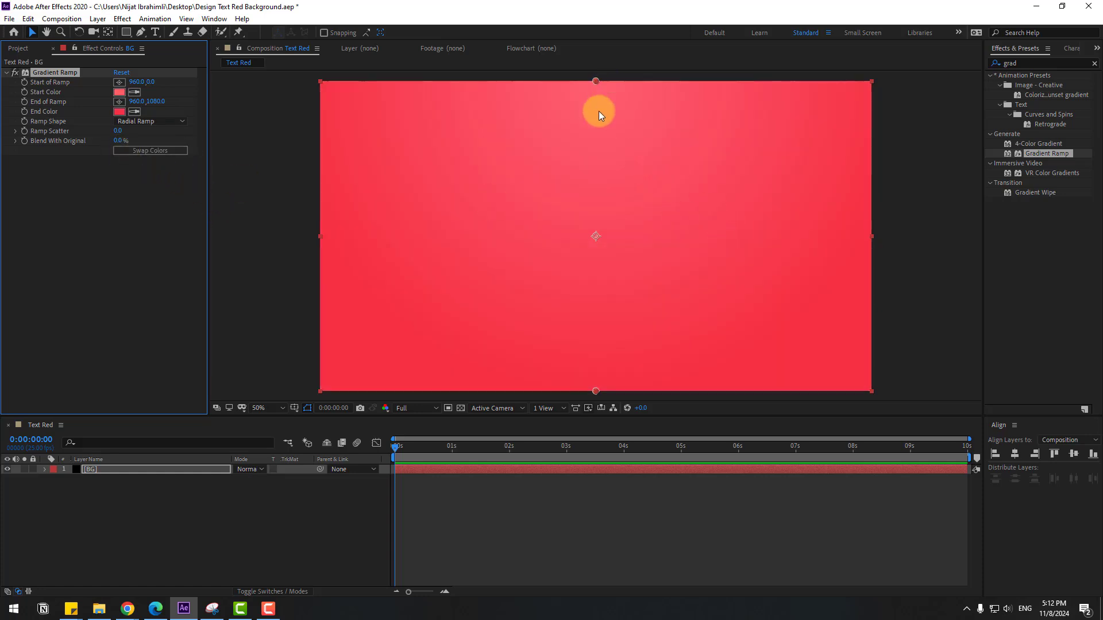
drag(597, 85, 590, 230)
drag(596, 391, 598, 474)
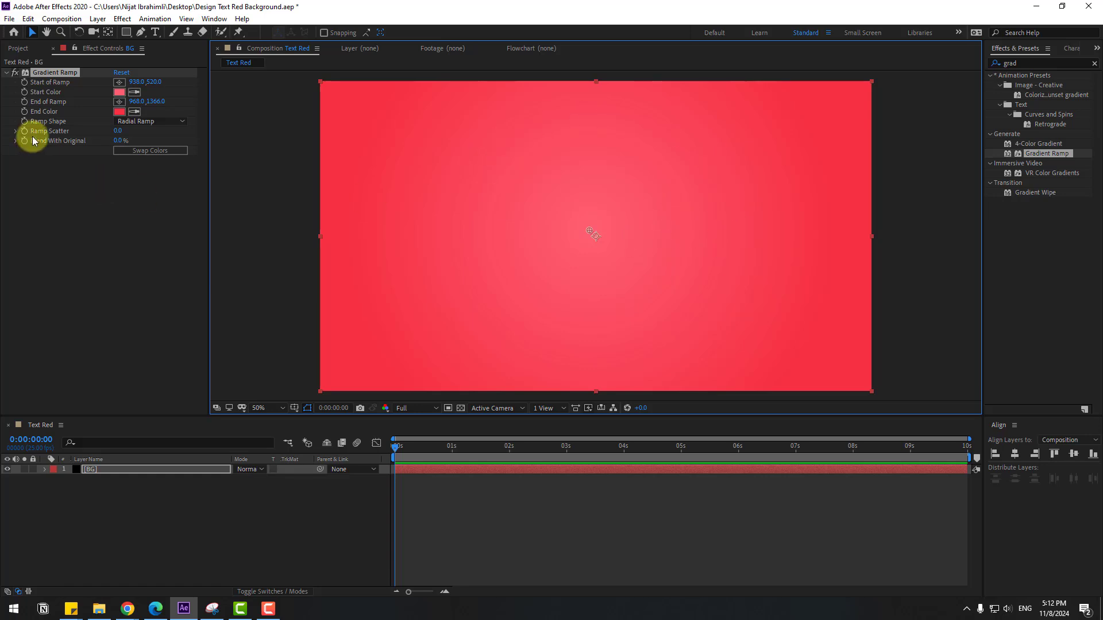
click(118, 131)
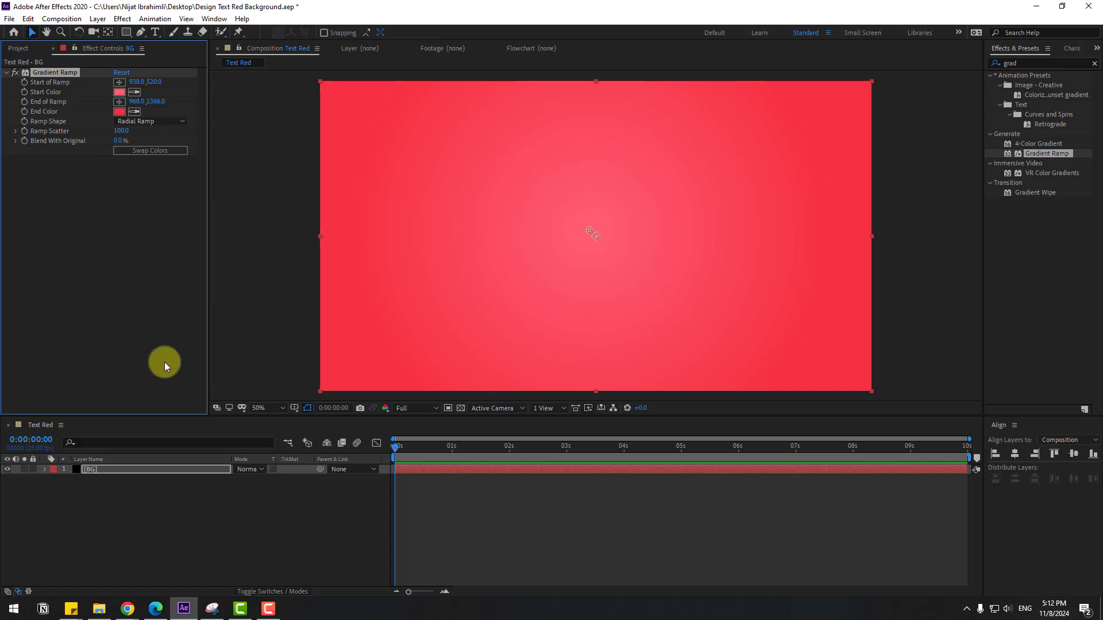
Lock the BG layer and create a text layer reading 'design'
click(194, 529)
click(32, 470)
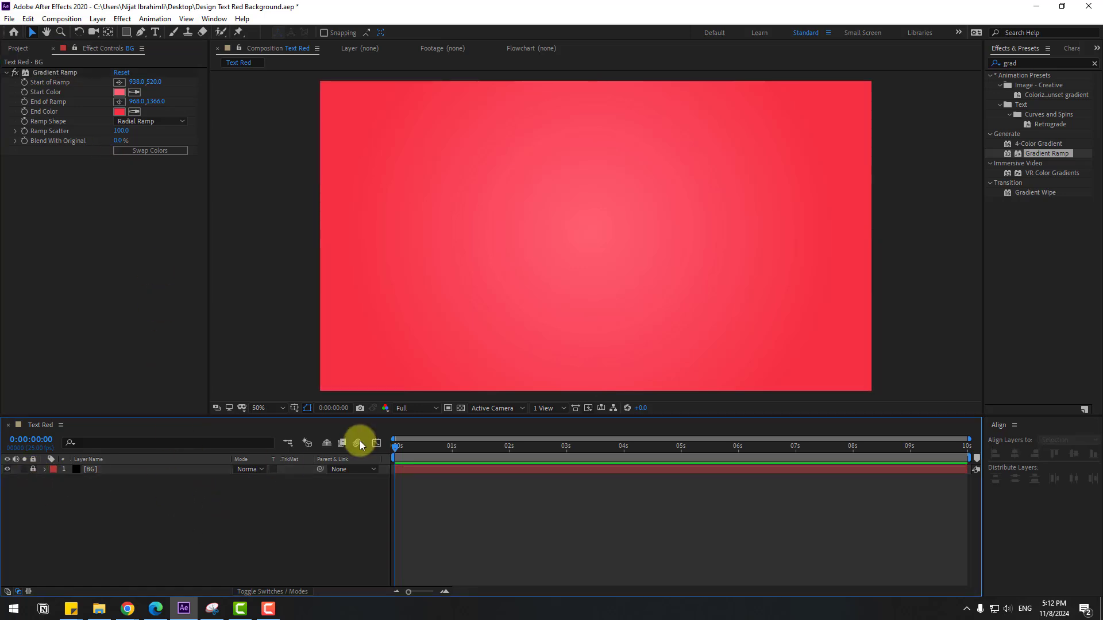
click(155, 32)
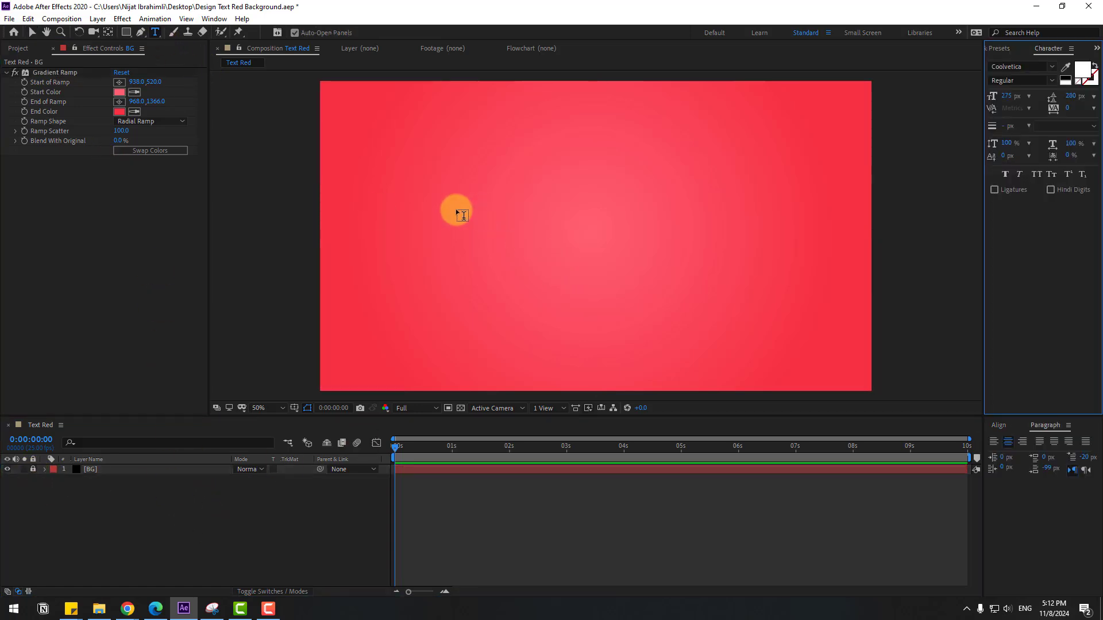
click(457, 213)
text(design)
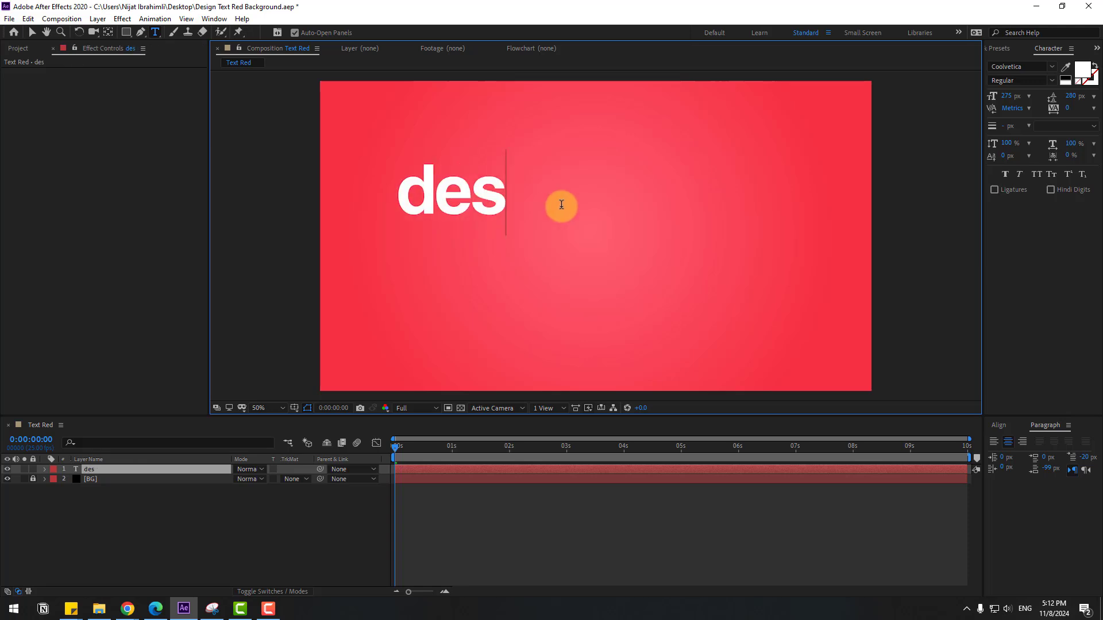
click(29, 35)
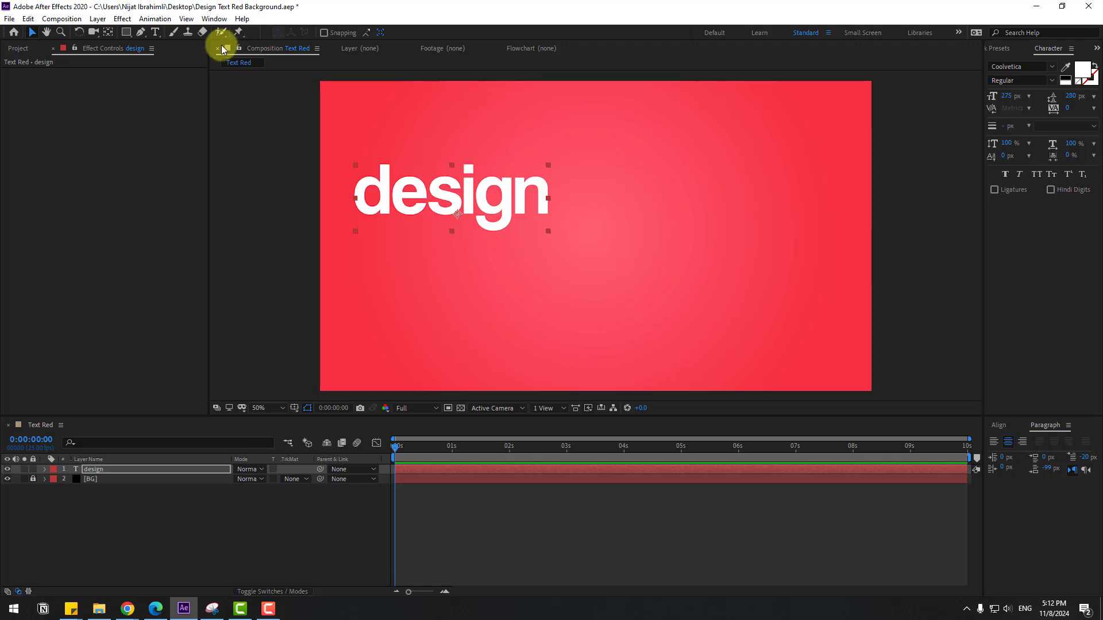
Centre the design text horizontally and vertically in the composition with the Align panel
click(214, 19)
click(263, 129)
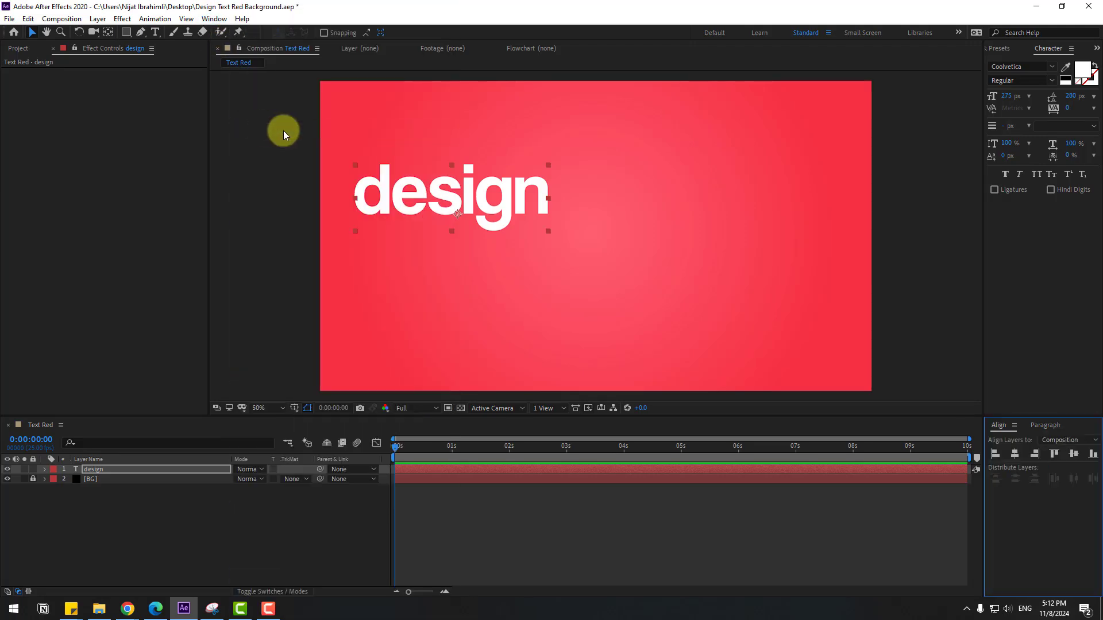
click(1016, 456)
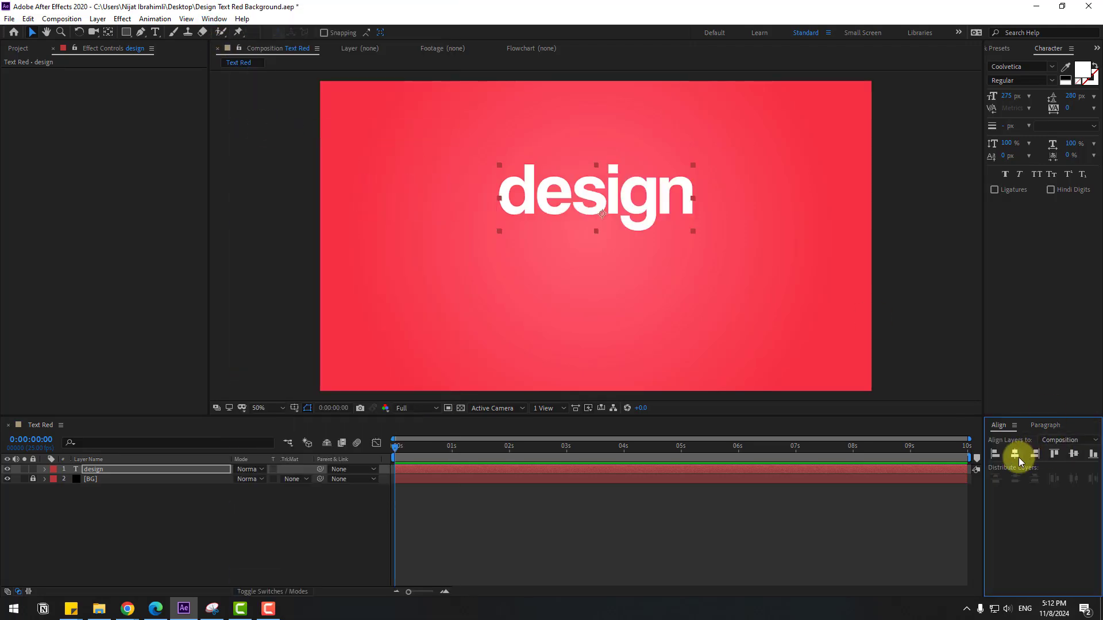
click(1073, 454)
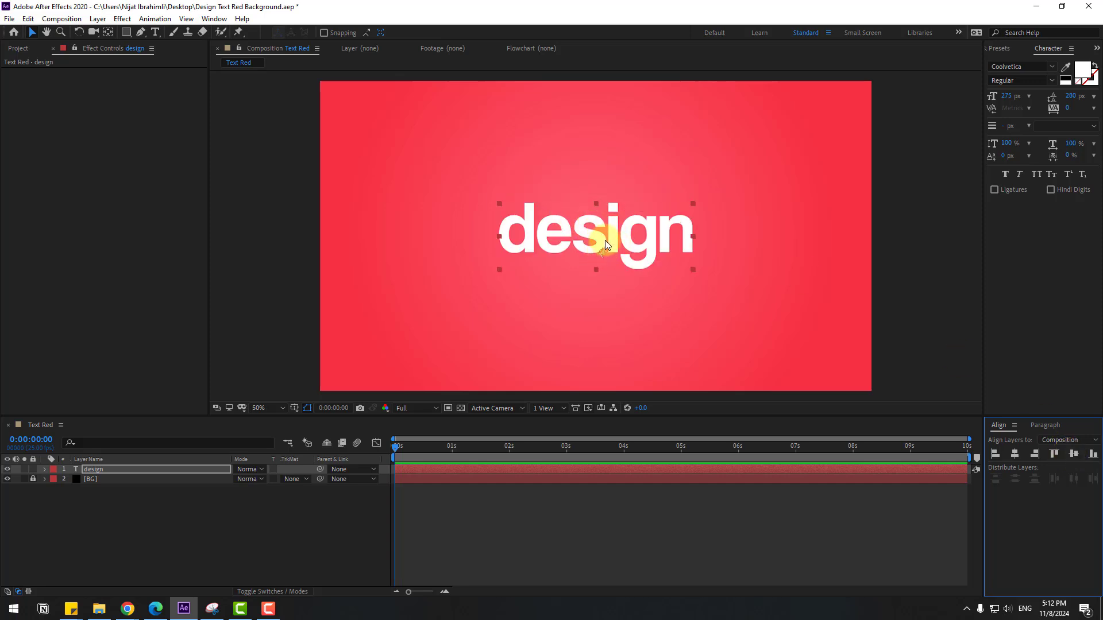
click(111, 35)
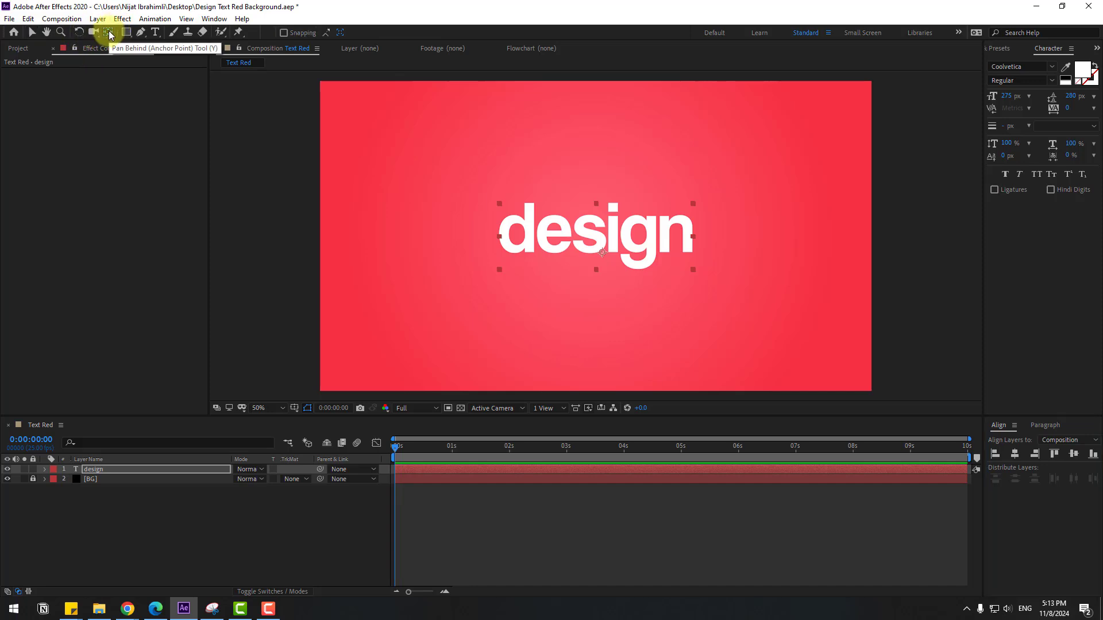
click(31, 32)
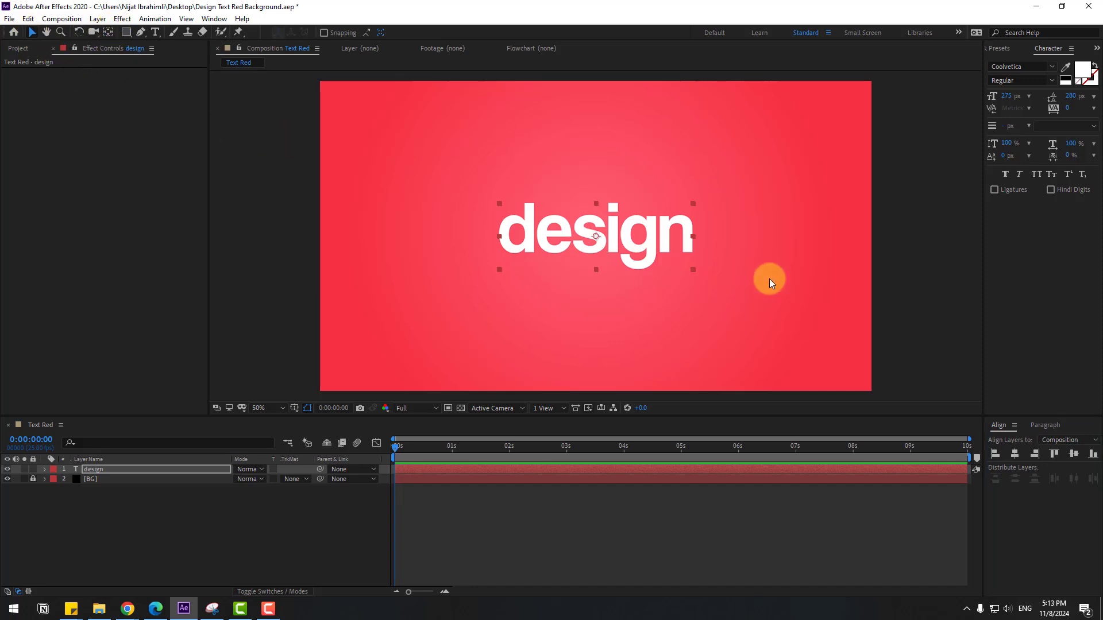
click(1015, 454)
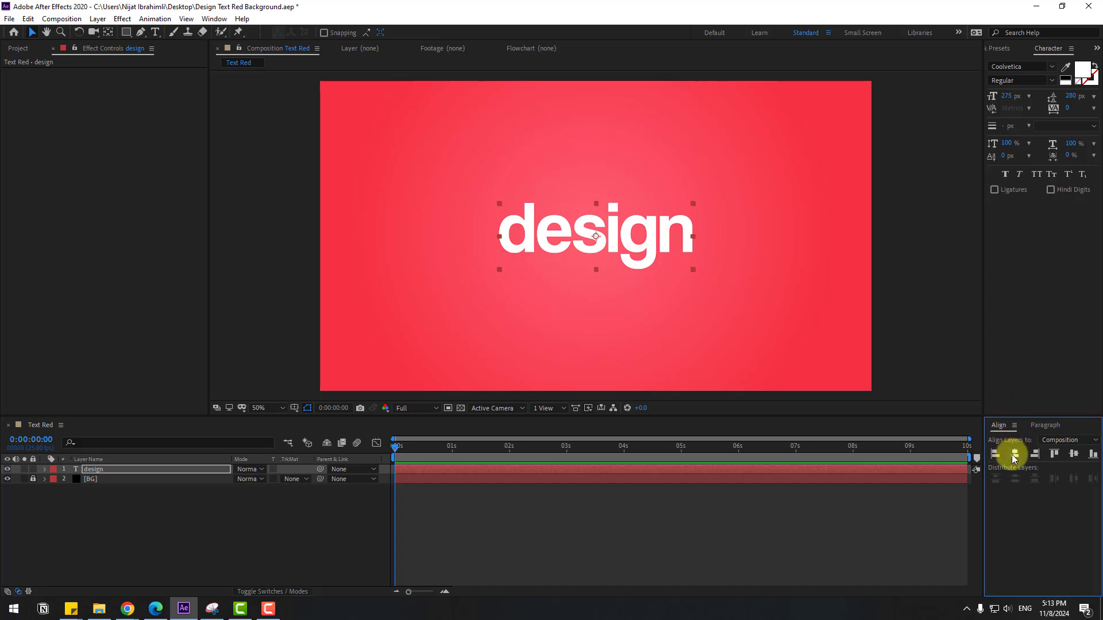
Show title/action safe guides and hide the design text layer
click(237, 531)
click(294, 412)
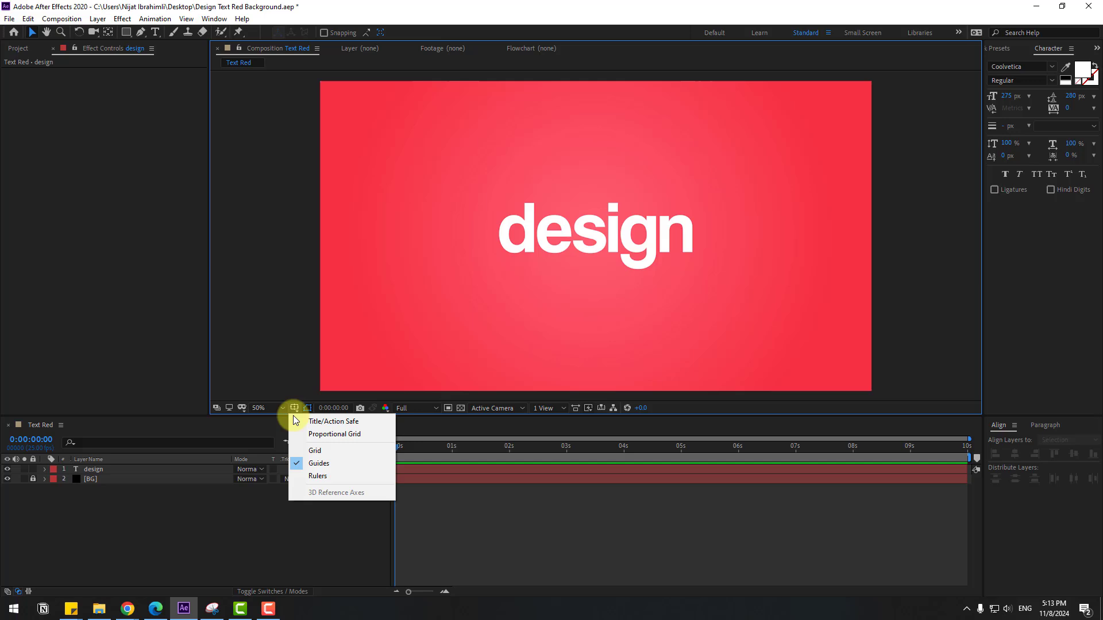
click(333, 420)
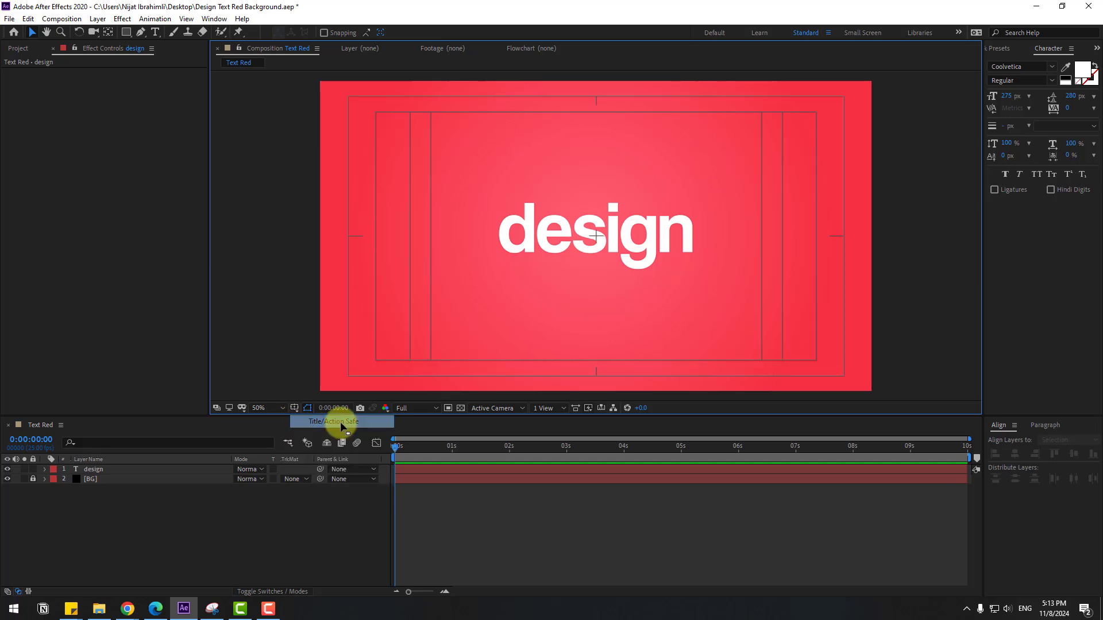
click(8, 470)
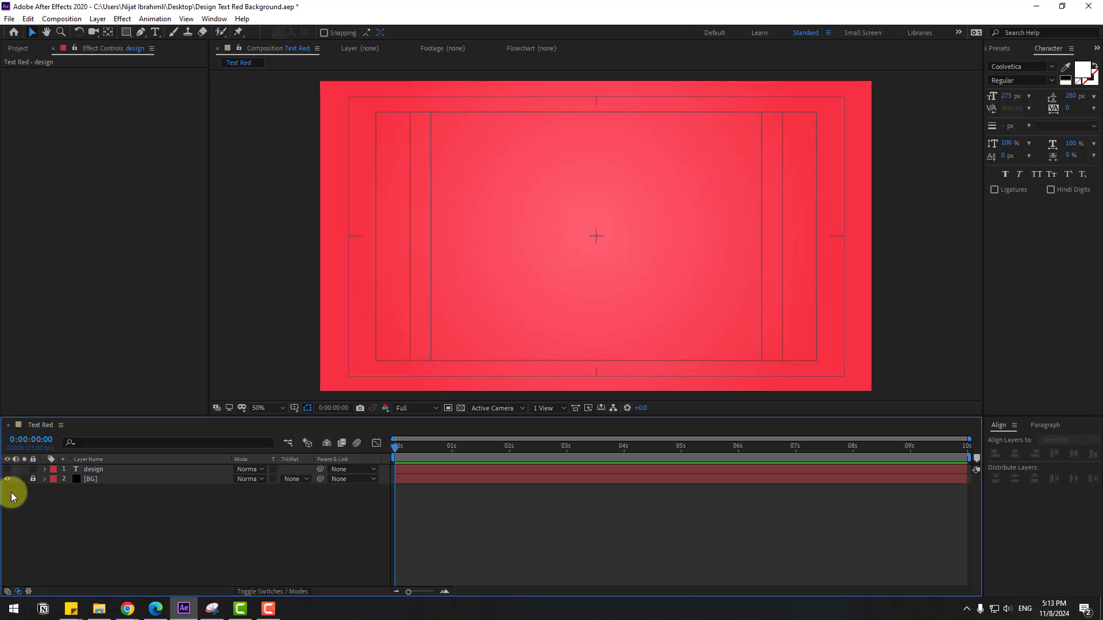
Draw a small rounded rectangle at the composition centre
click(127, 35)
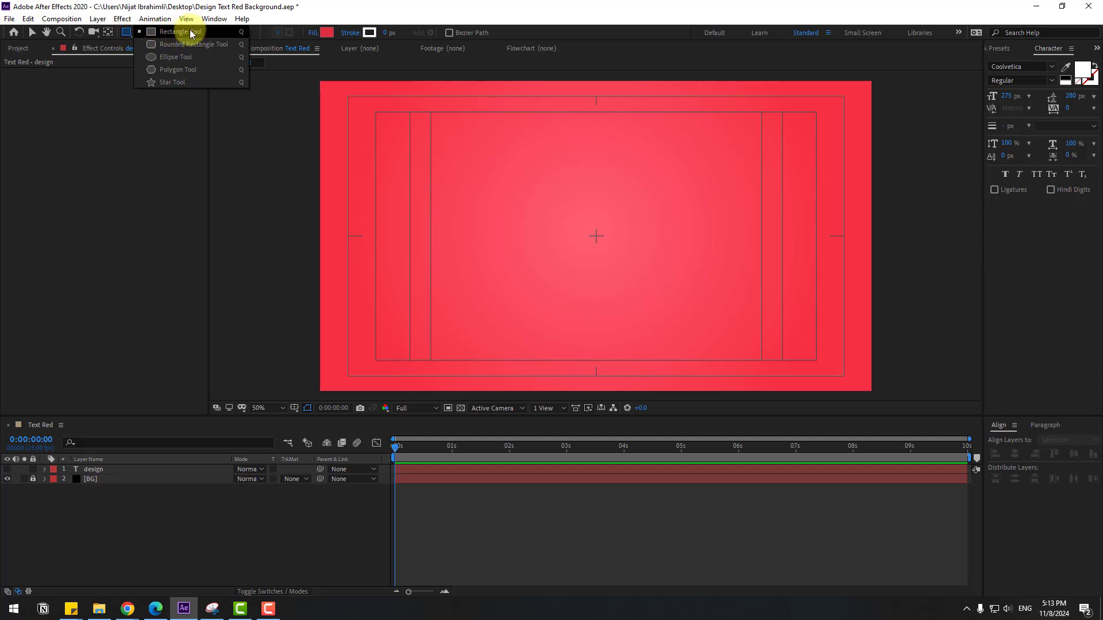
click(177, 44)
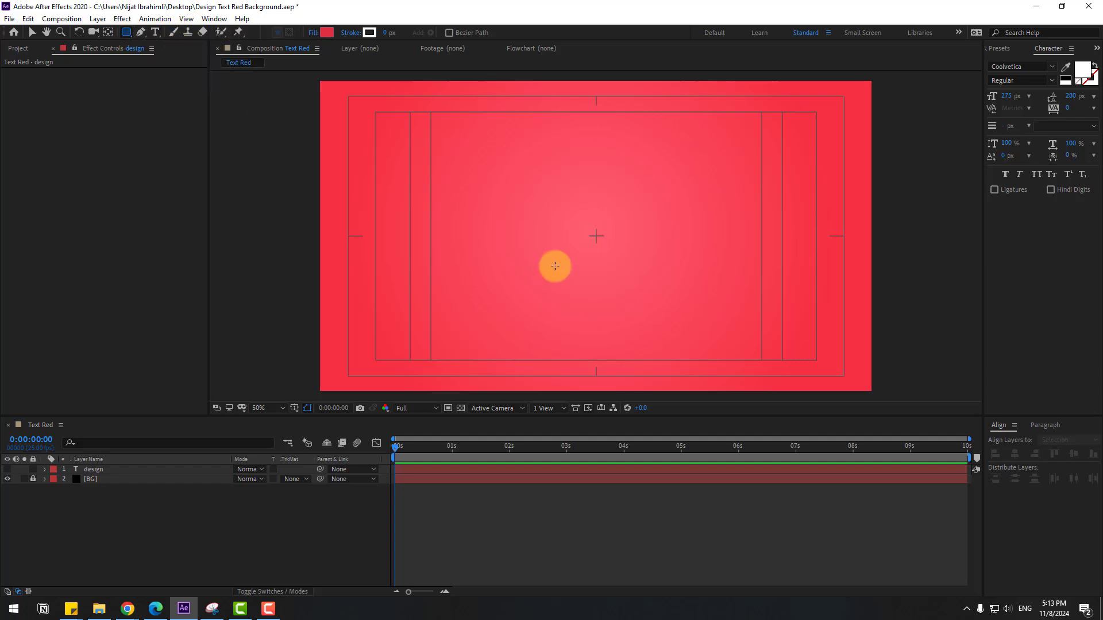
drag(587, 226, 610, 250)
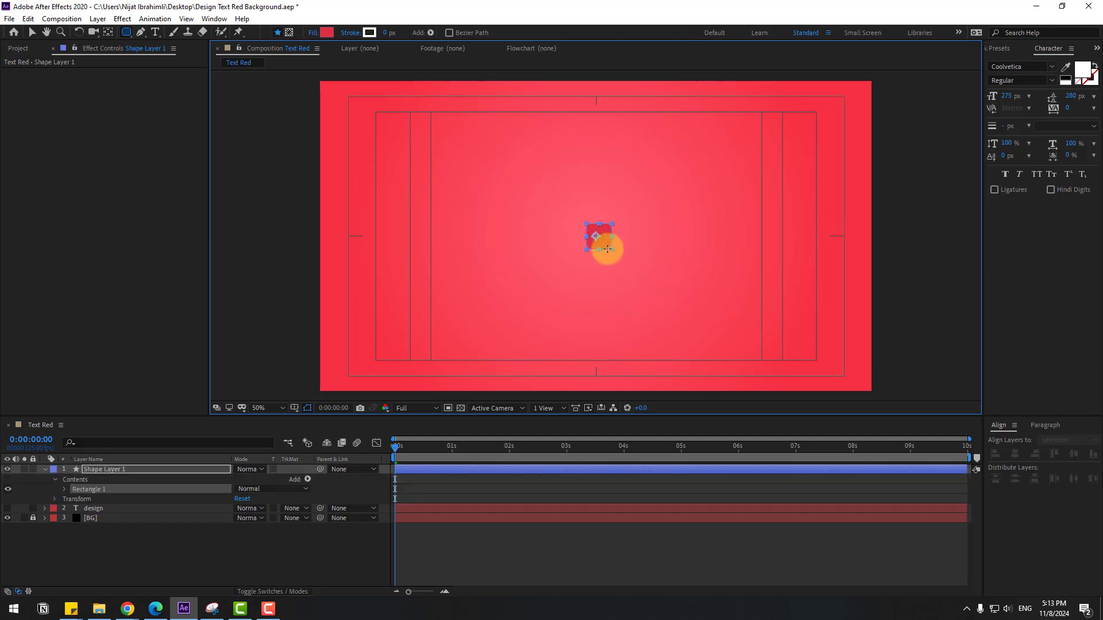
click(115, 79)
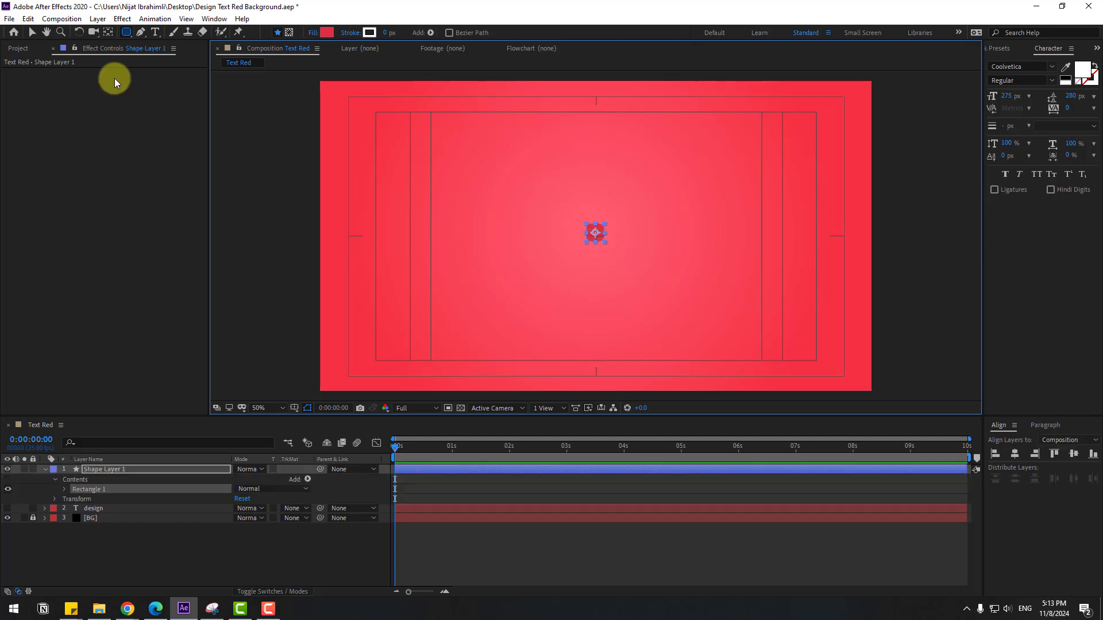
Set the new shape's fill colour to white
click(30, 34)
click(419, 32)
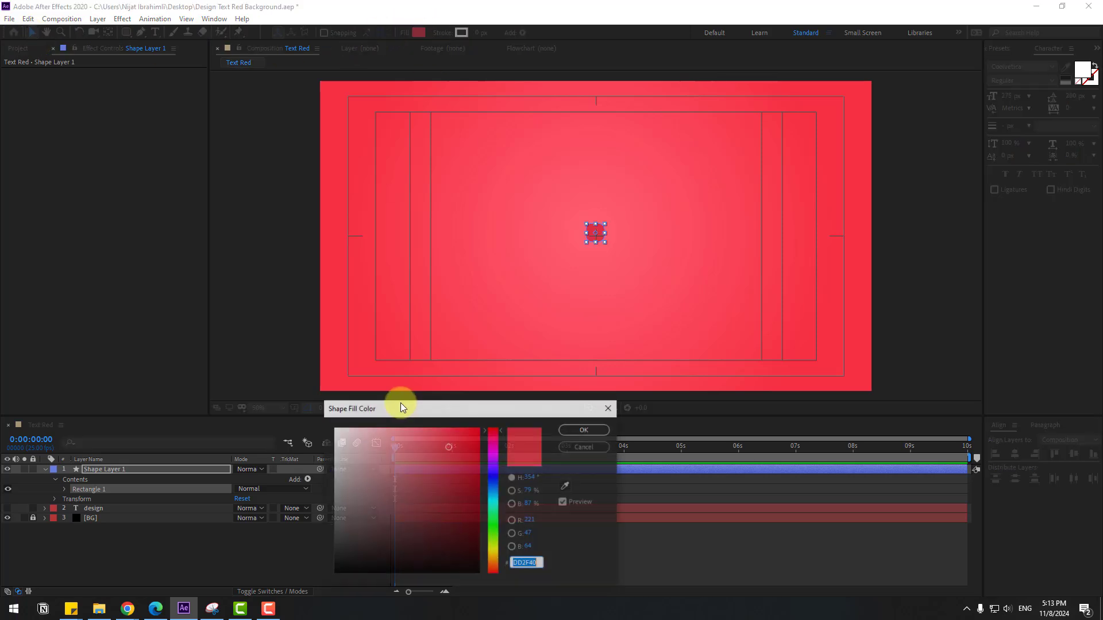
drag(362, 457, 305, 419)
click(585, 430)
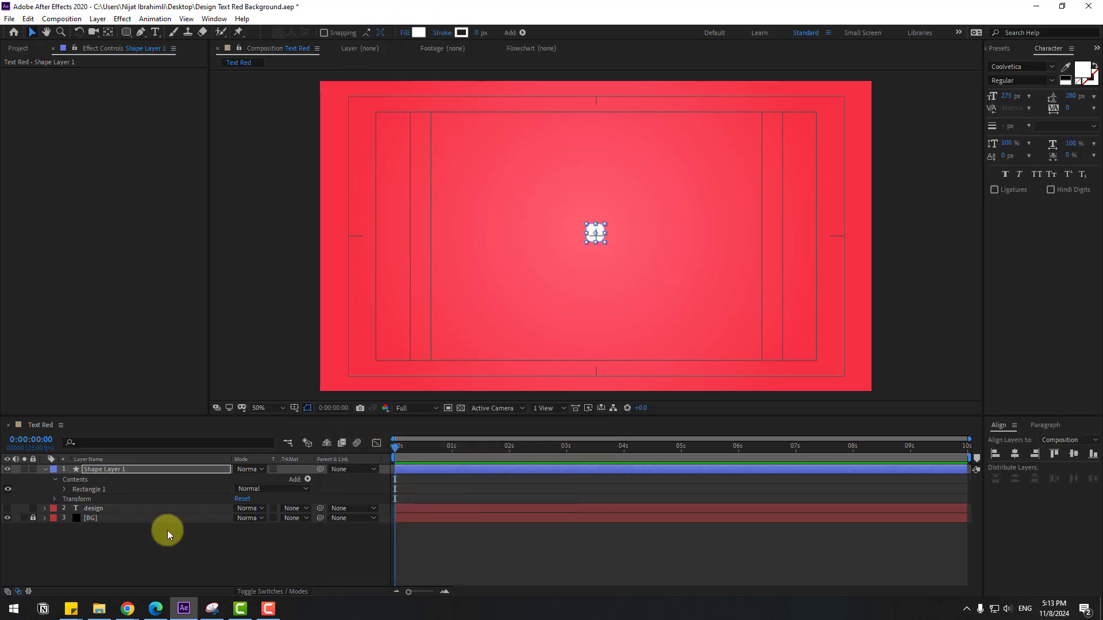
click(46, 469)
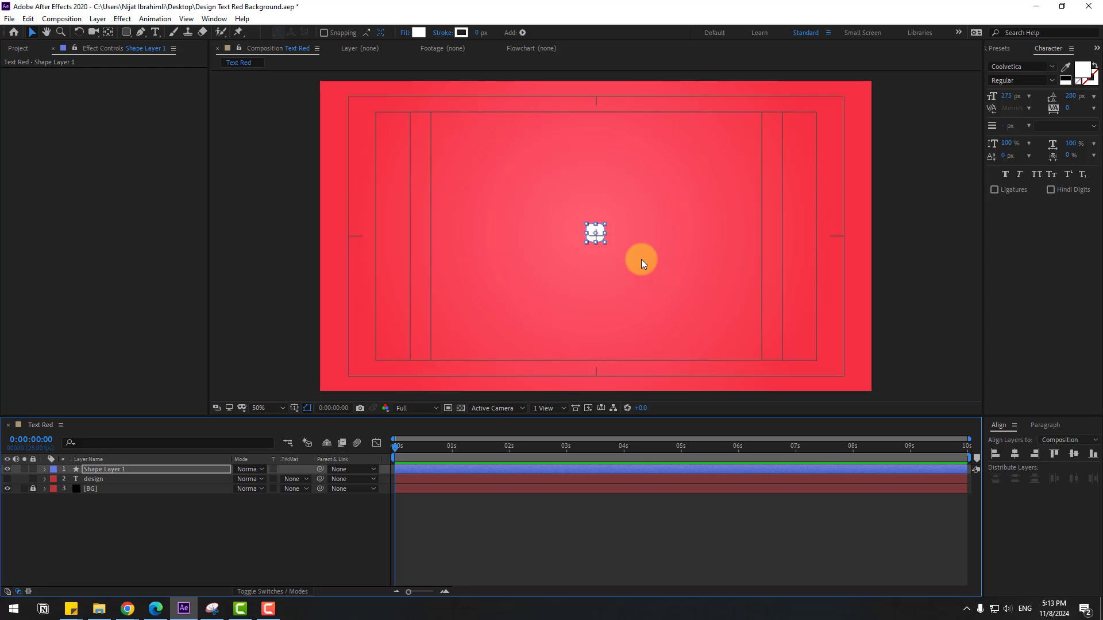
Increase Rectangle Path 1's Roundness until the shape becomes a circle
key(period)
key(period)
key(period)
click(44, 469)
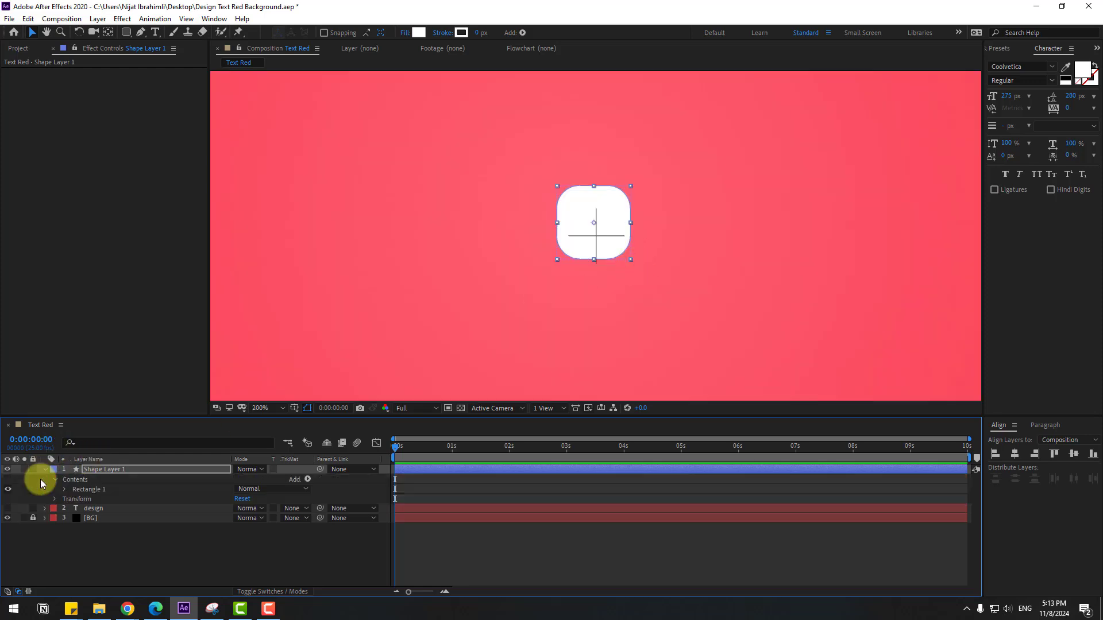
click(64, 489)
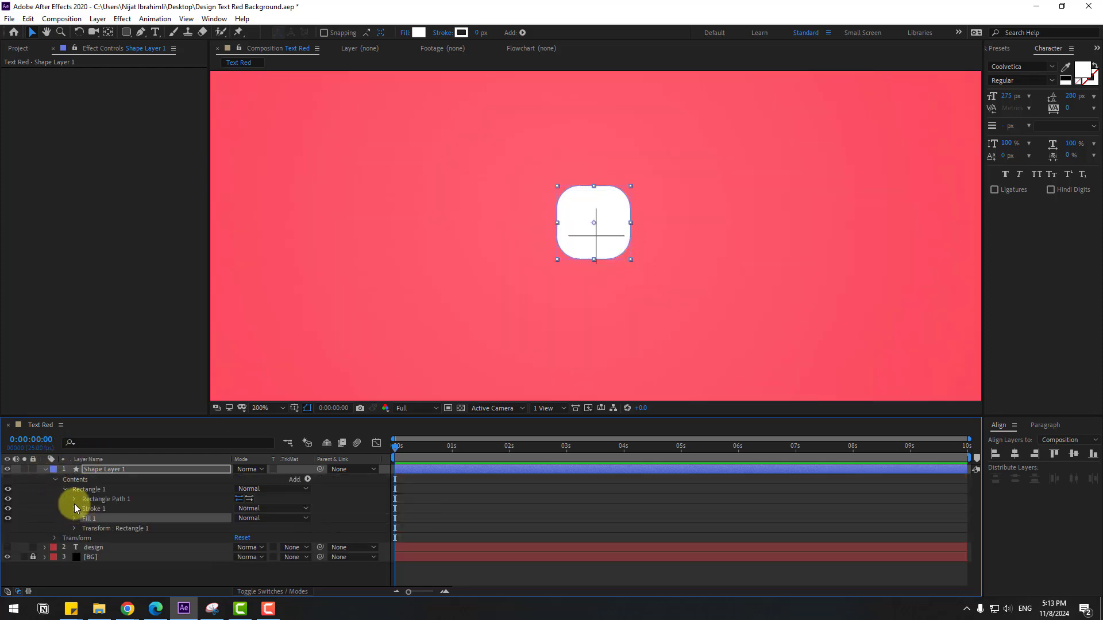
click(74, 500)
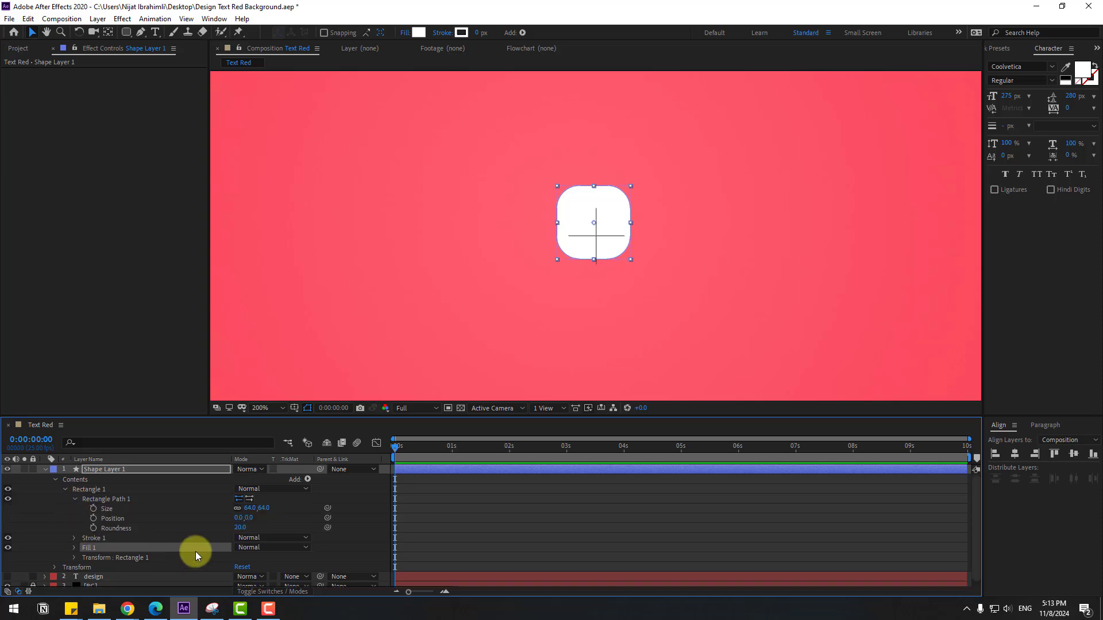
drag(242, 531, 259, 530)
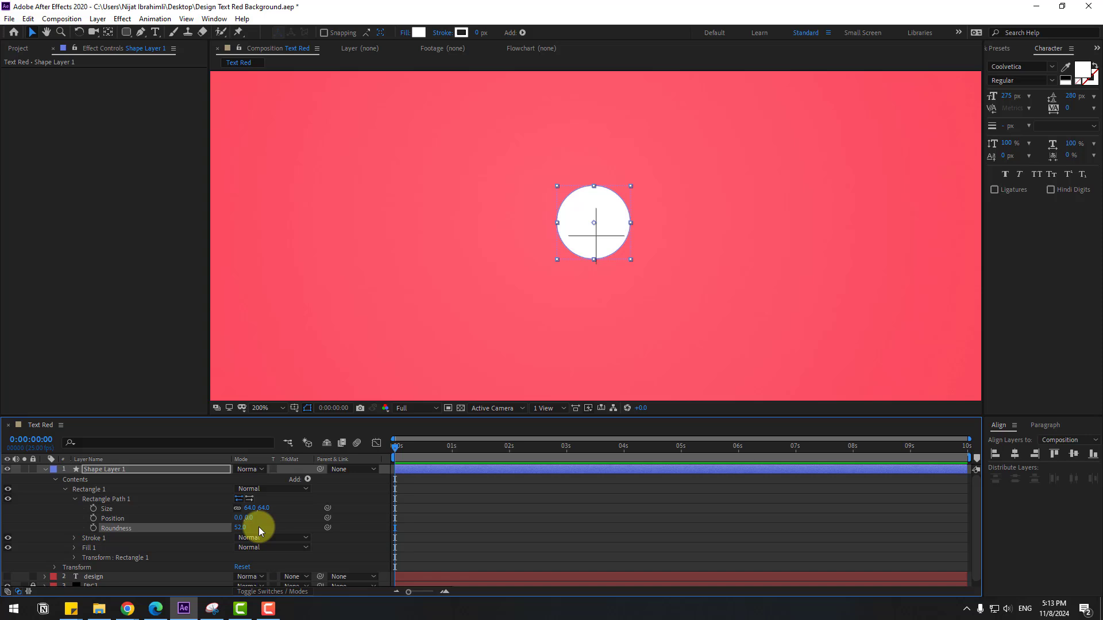
Centre the circle in the composition, then go to 1 s with Position shown
click(298, 520)
scroll(553, 264, down, 4)
click(594, 233)
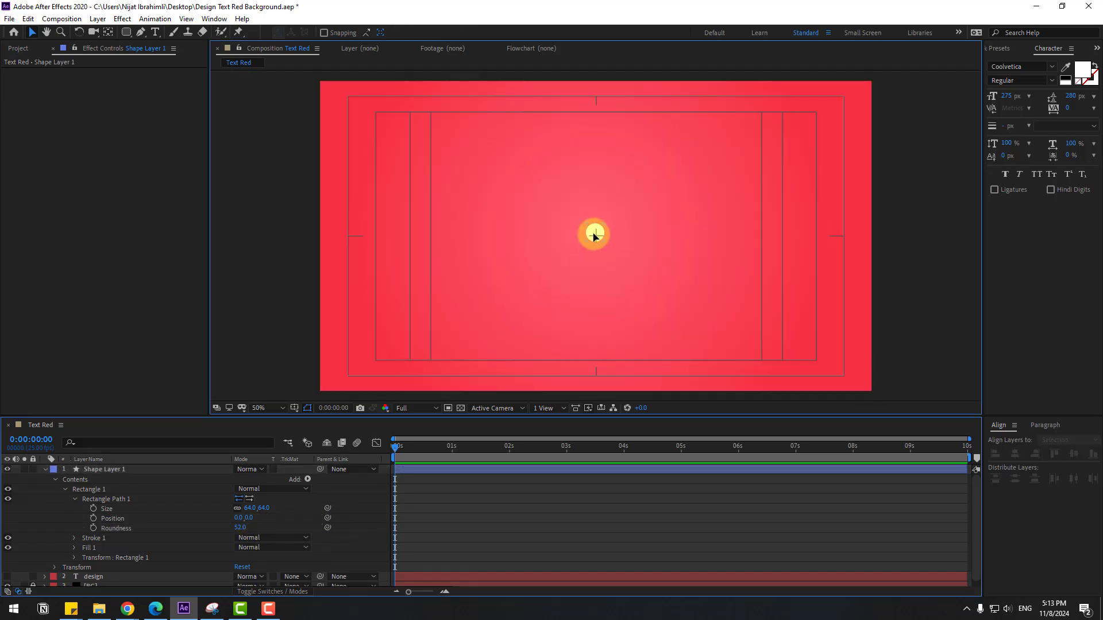
drag(451, 320, 436, 310)
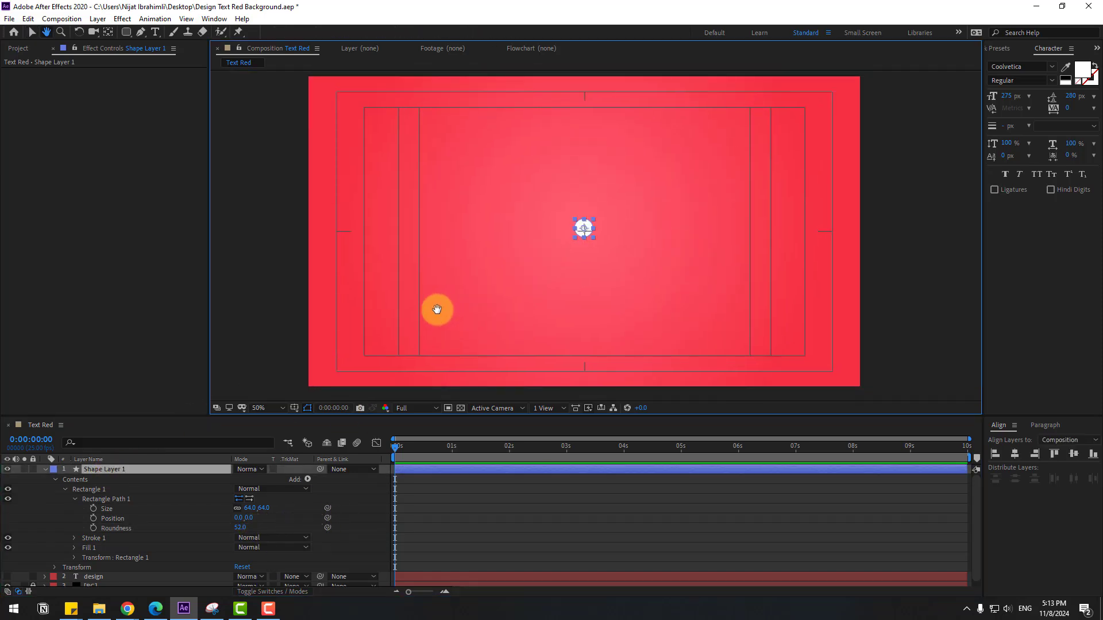
click(1015, 454)
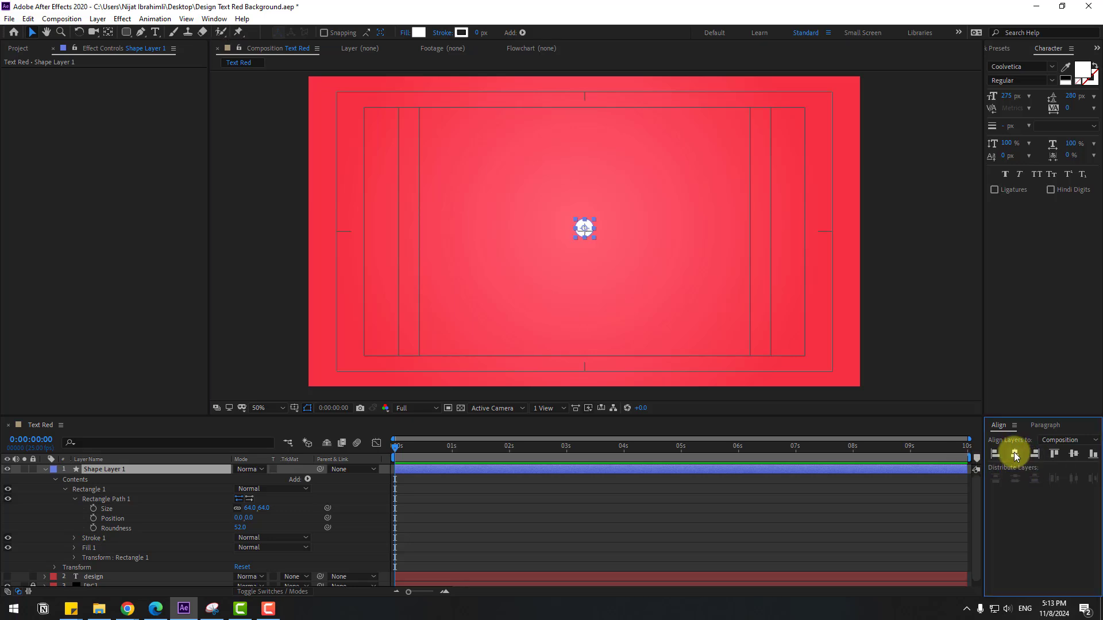
click(1074, 455)
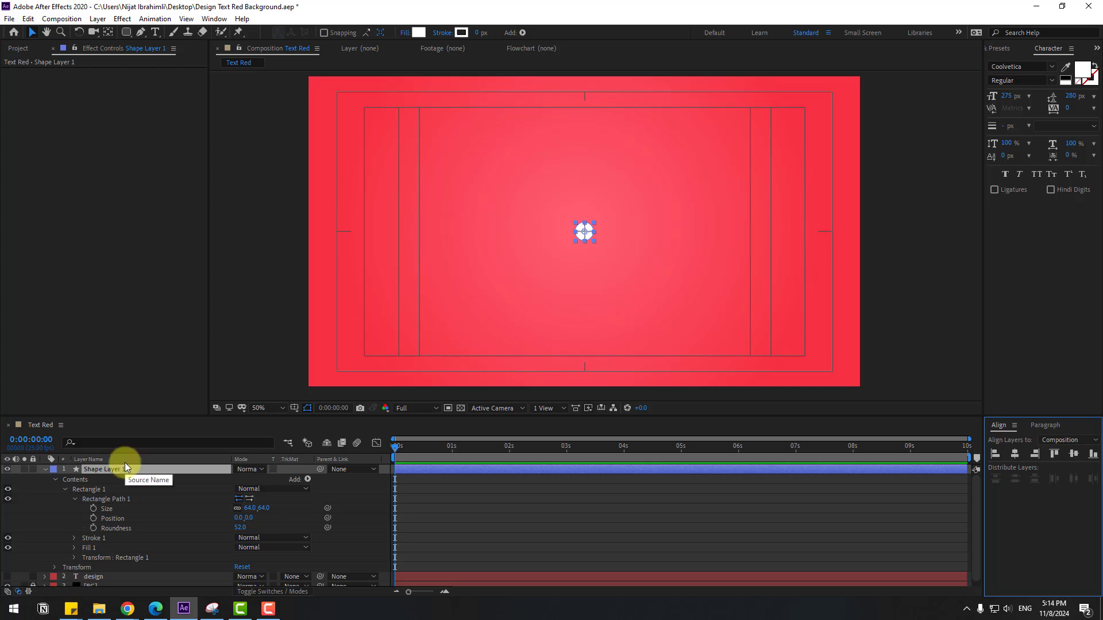
key(p)
drag(429, 453, 452, 457)
Keyframe Position from Y 1130 at 0 s to 540 at 1 s and apply Easy Ease
click(74, 479)
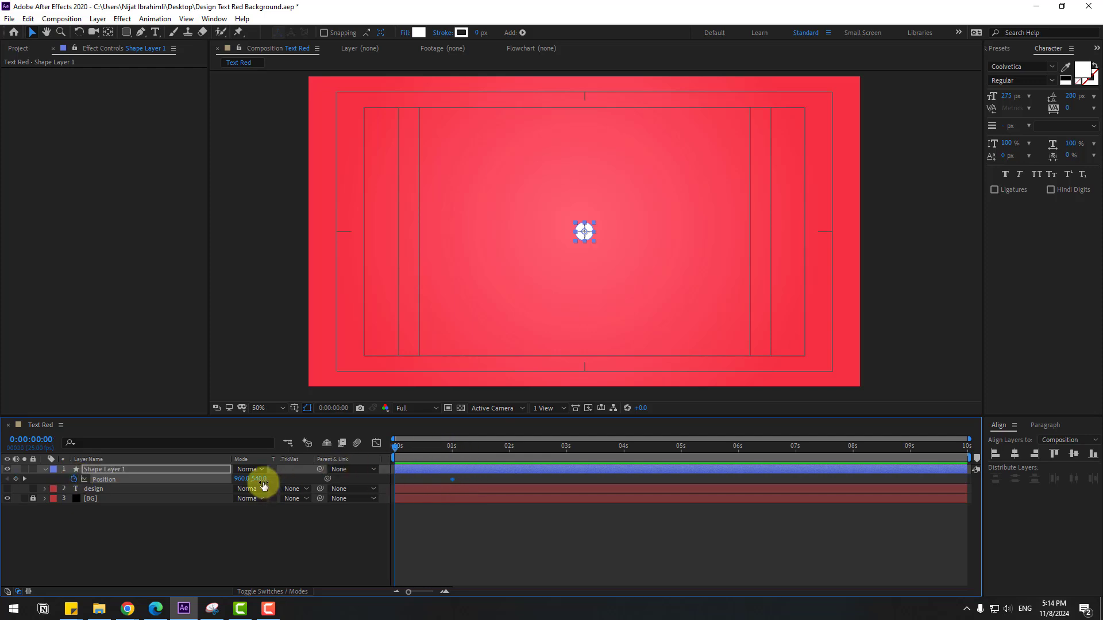
drag(263, 485, 638, 450)
drag(462, 474, 394, 479)
right_click(395, 479)
mouse_move(459, 471)
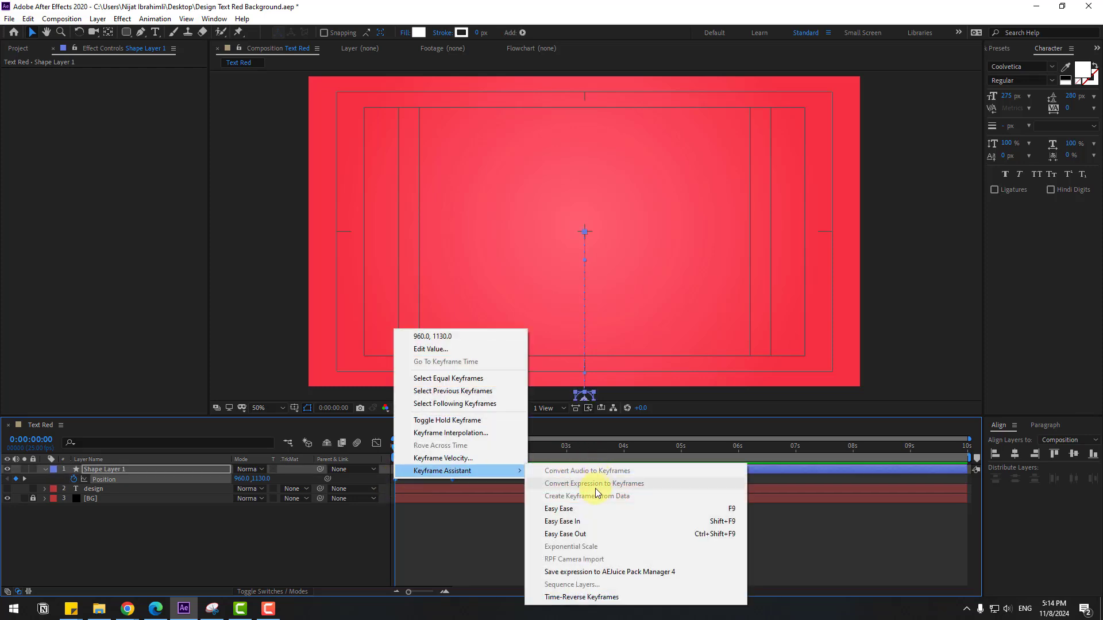
click(572, 509)
key(space)
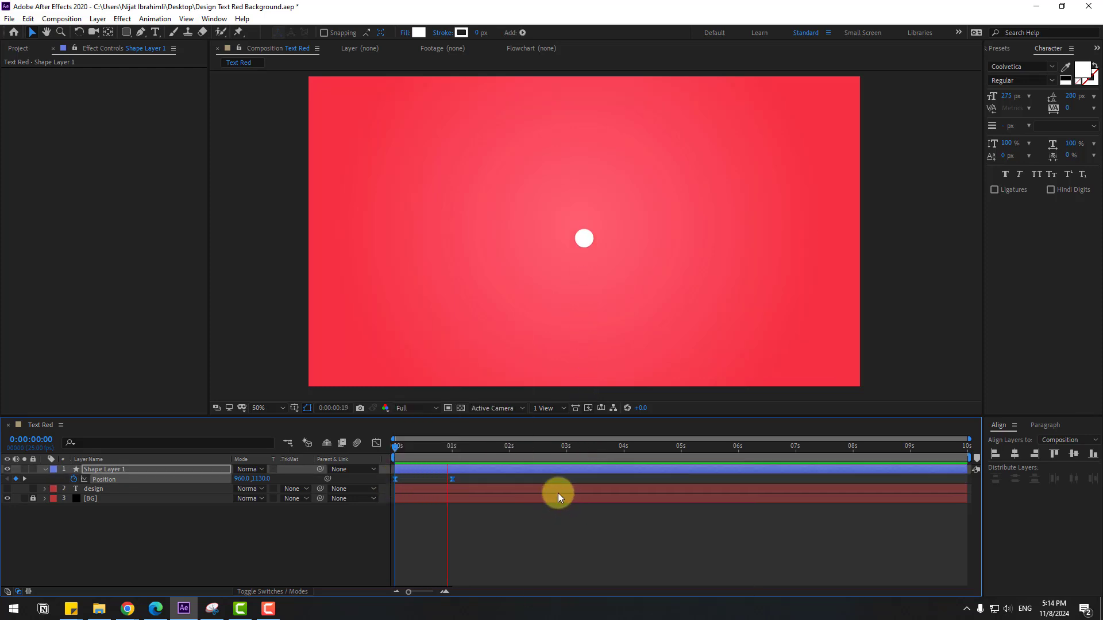
Steepen the Position speed curve in the Graph Editor and preview the rise
drag(466, 477, 392, 479)
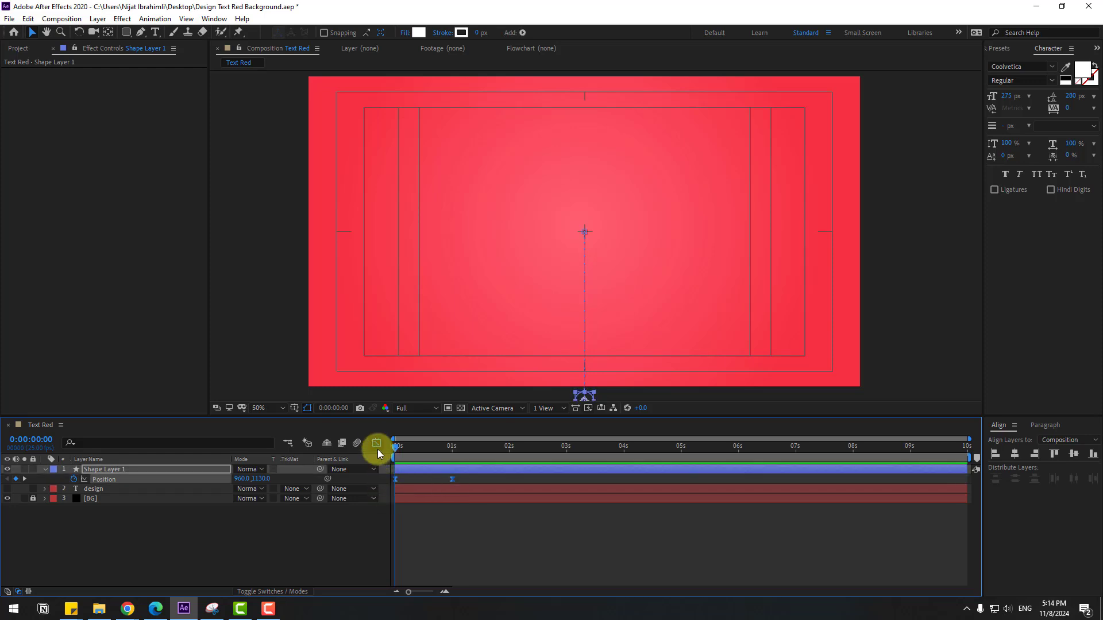
click(376, 443)
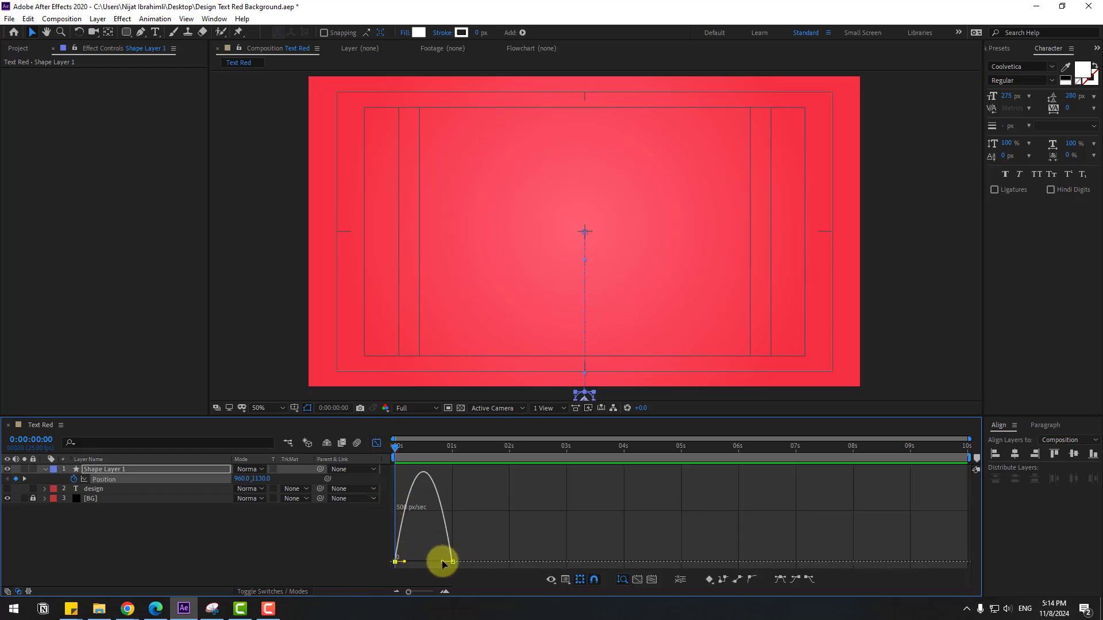
drag(443, 565, 408, 563)
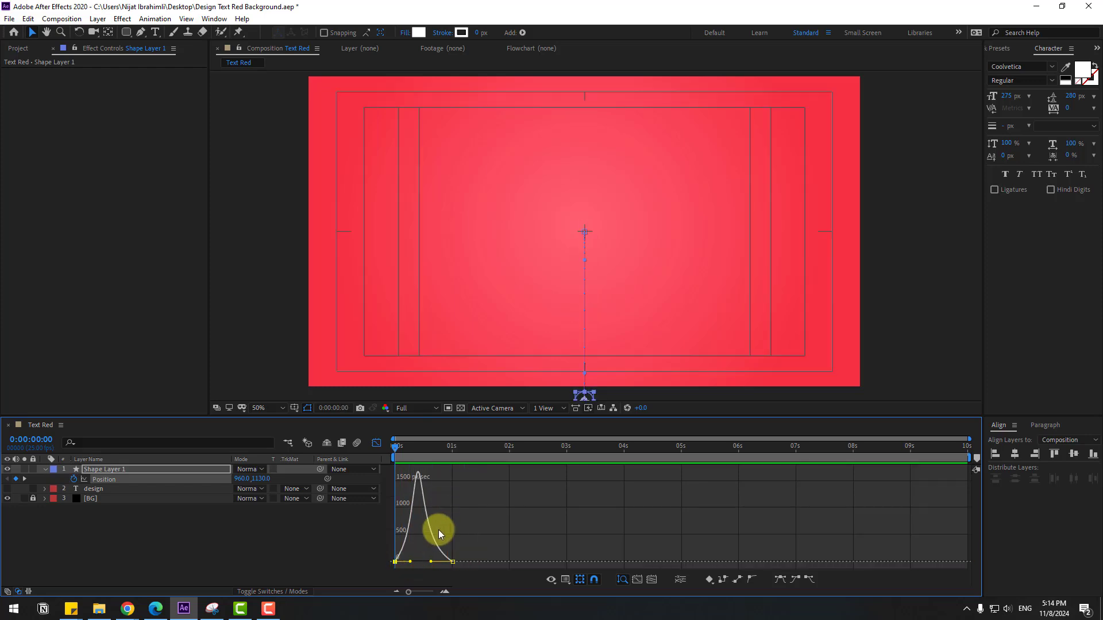
drag(429, 560, 425, 561)
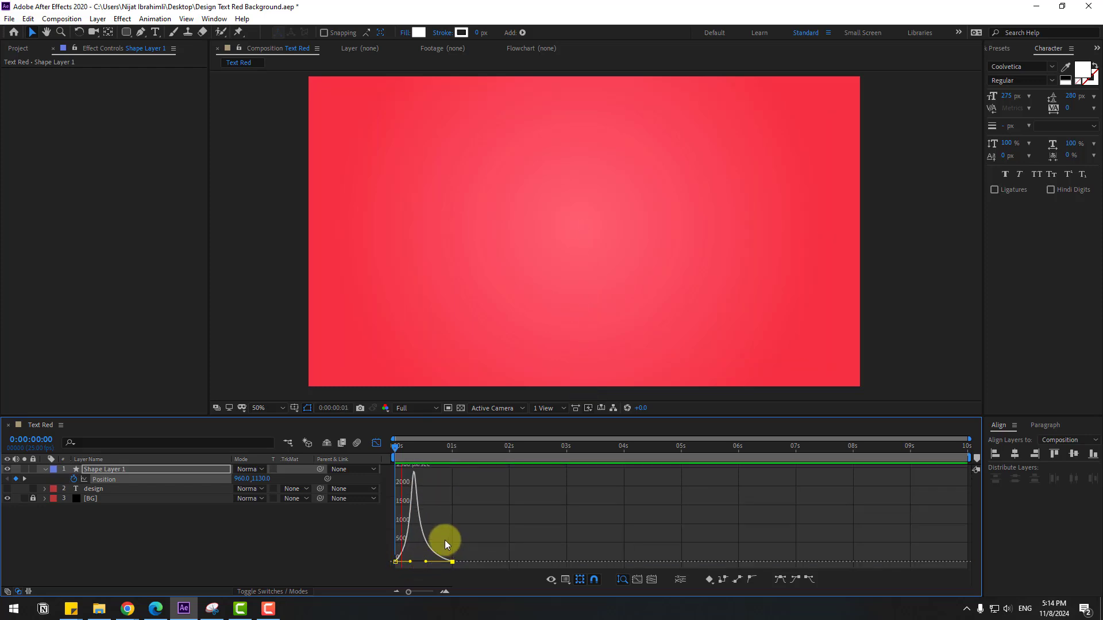
click(376, 443)
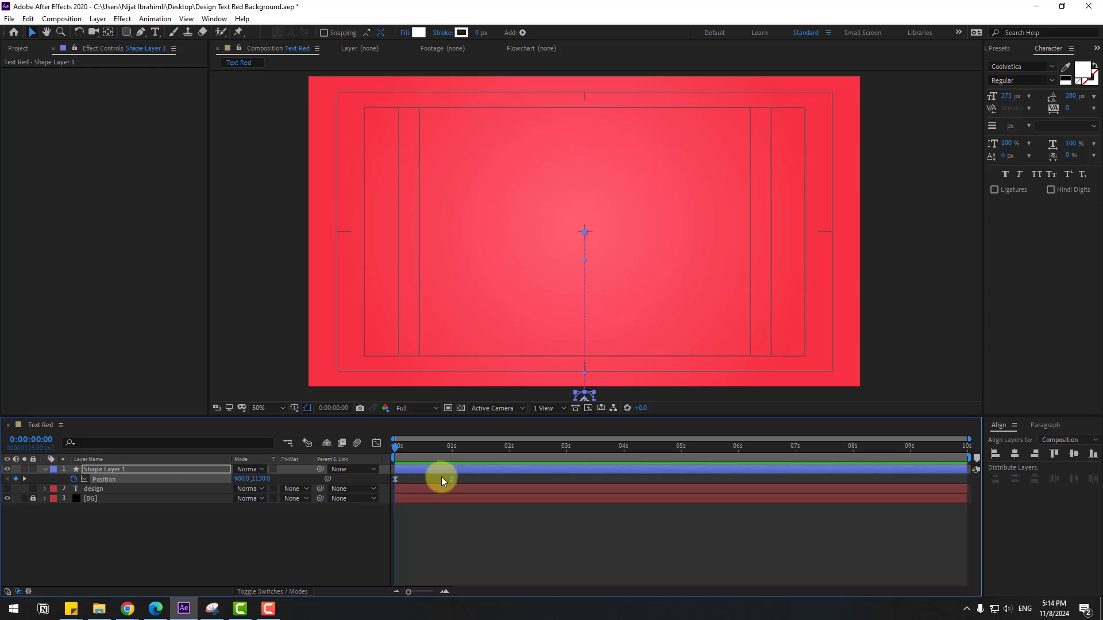
key(space)
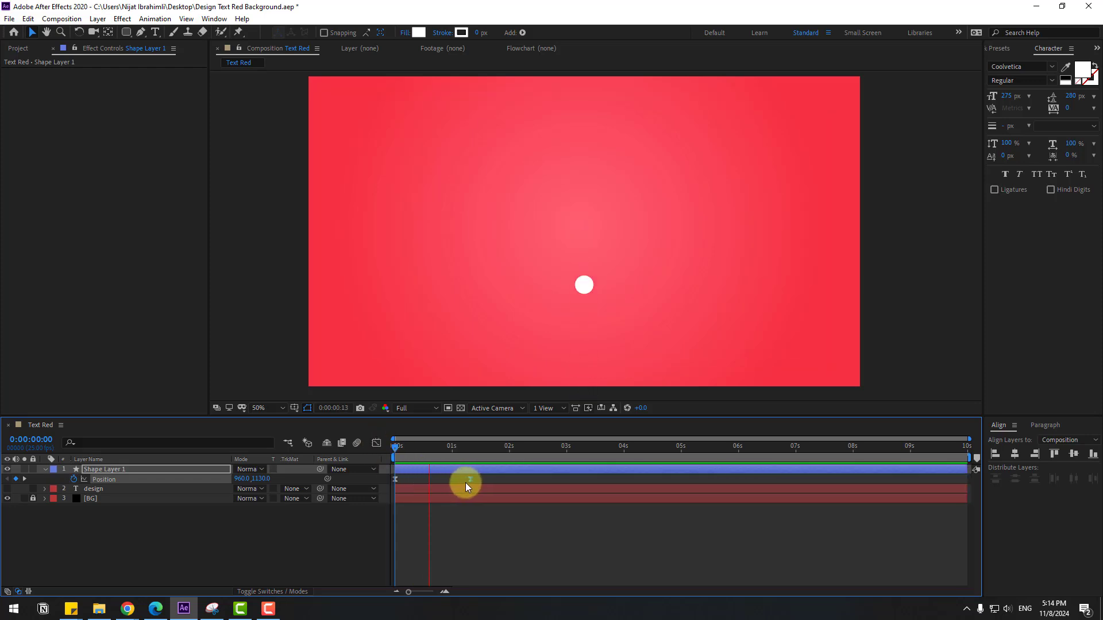
Add Opacity keyframes fading the dot in from 0% at the start to around frame 23
drag(433, 445, 412, 449)
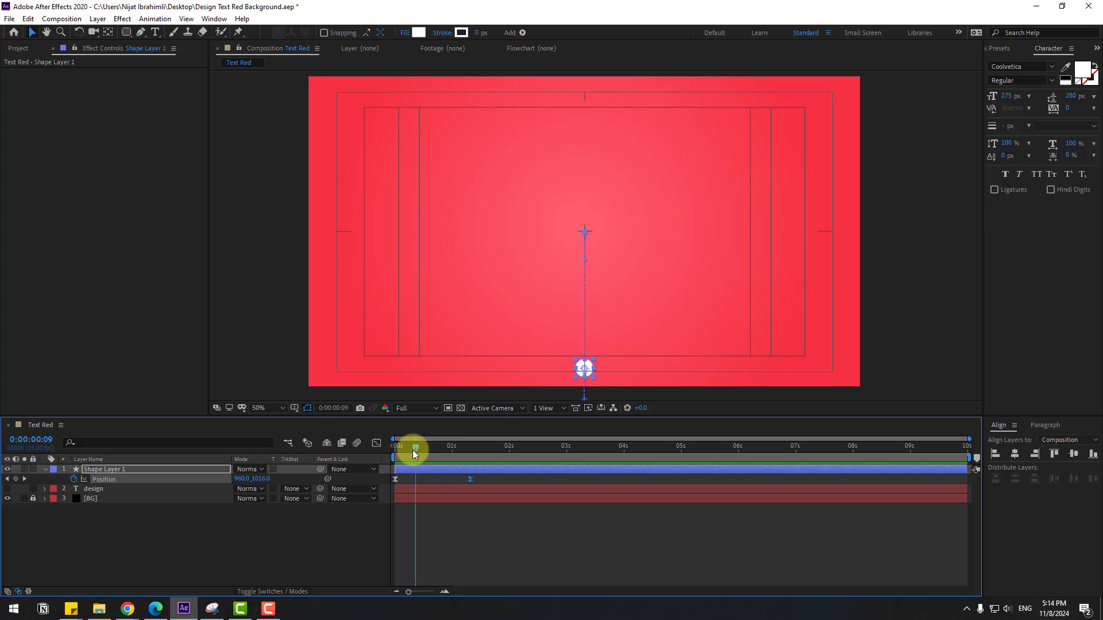
key(shift+t)
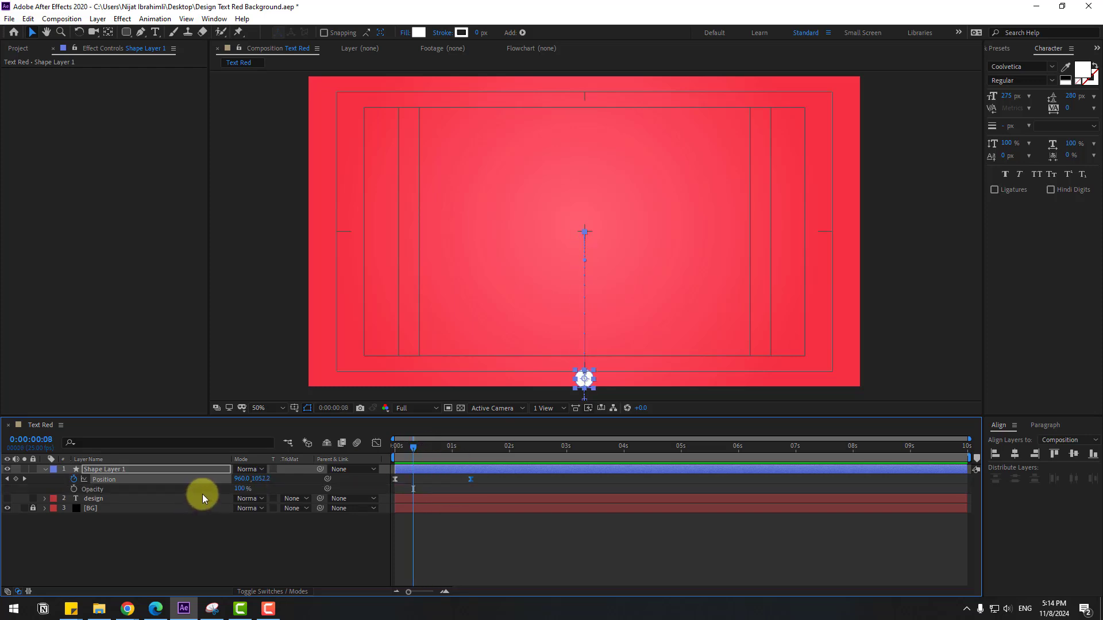
click(74, 488)
drag(412, 490, 446, 490)
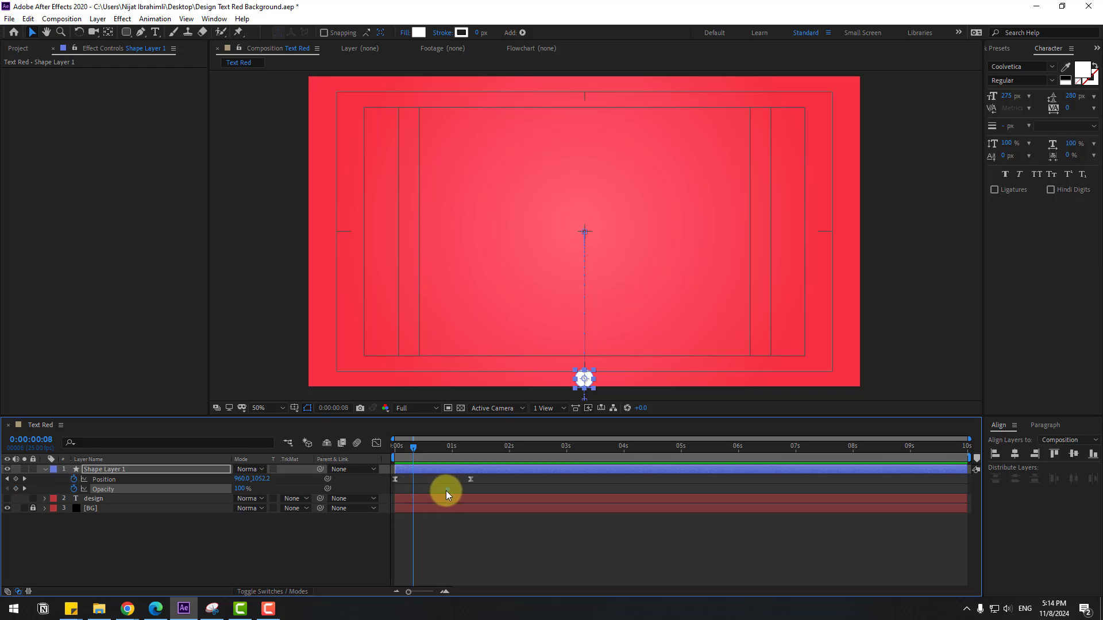
drag(414, 449, 397, 449)
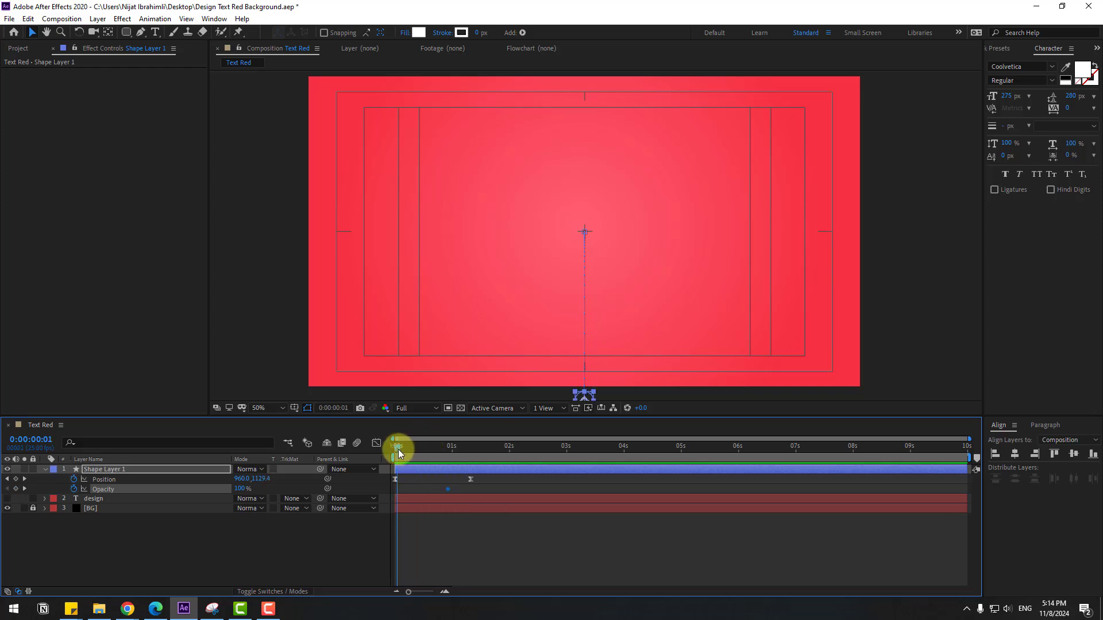
click(239, 488)
text(0)
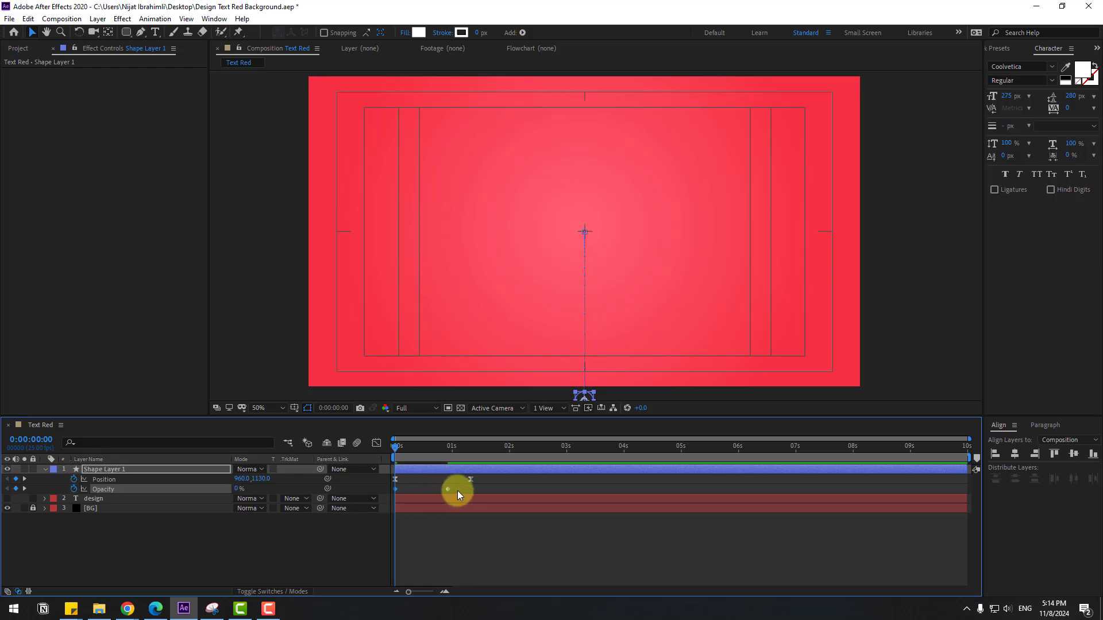
Apply Easy Ease to both Opacity keyframes and preview the dot rising
drag(457, 491, 377, 499)
right_click(394, 490)
mouse_move(396, 486)
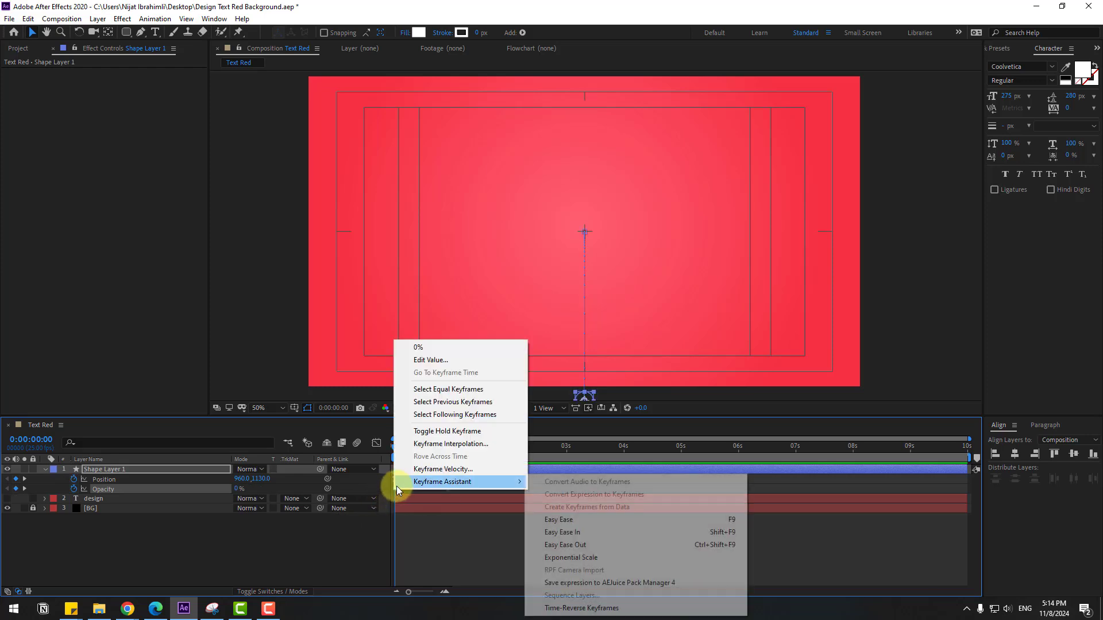
click(553, 520)
key(space)
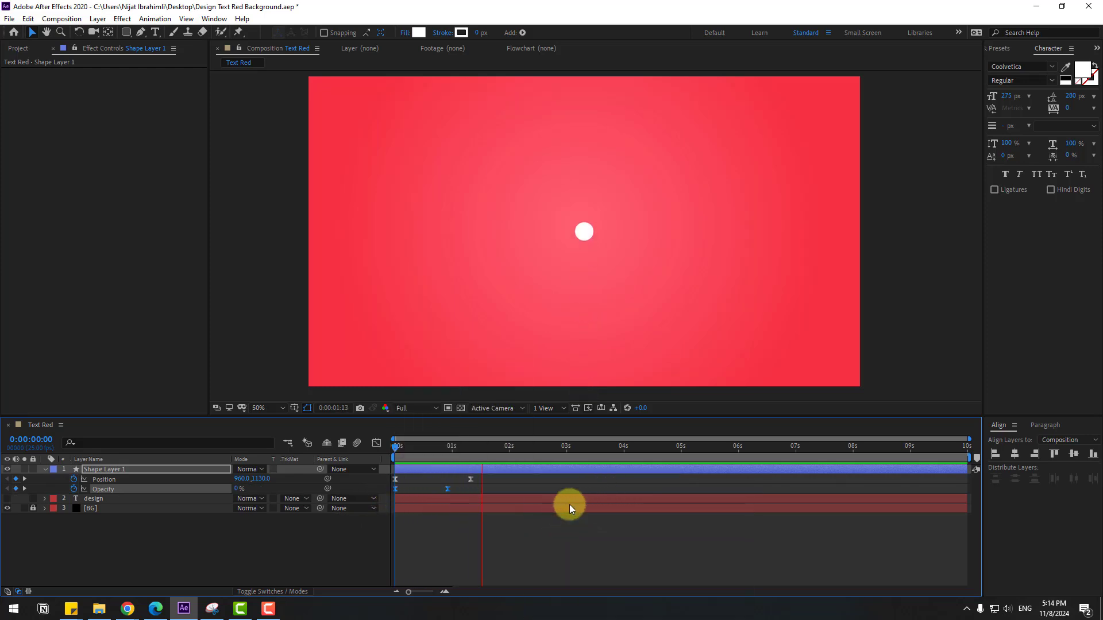
key(space)
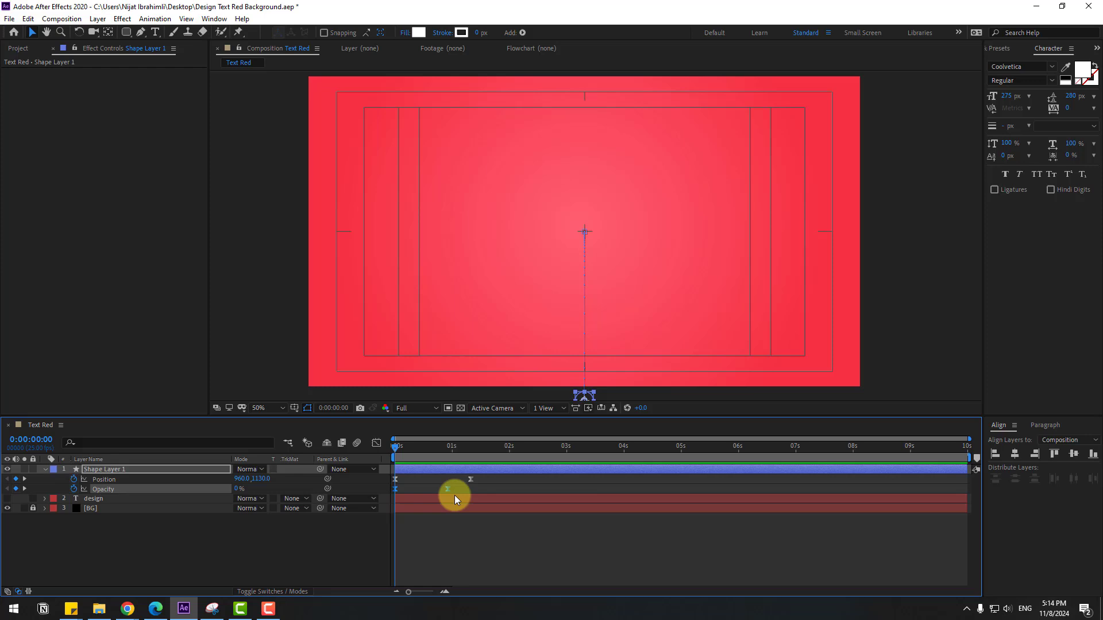
Reshape the opacity speed curve to peak earlier and preview the result
click(376, 444)
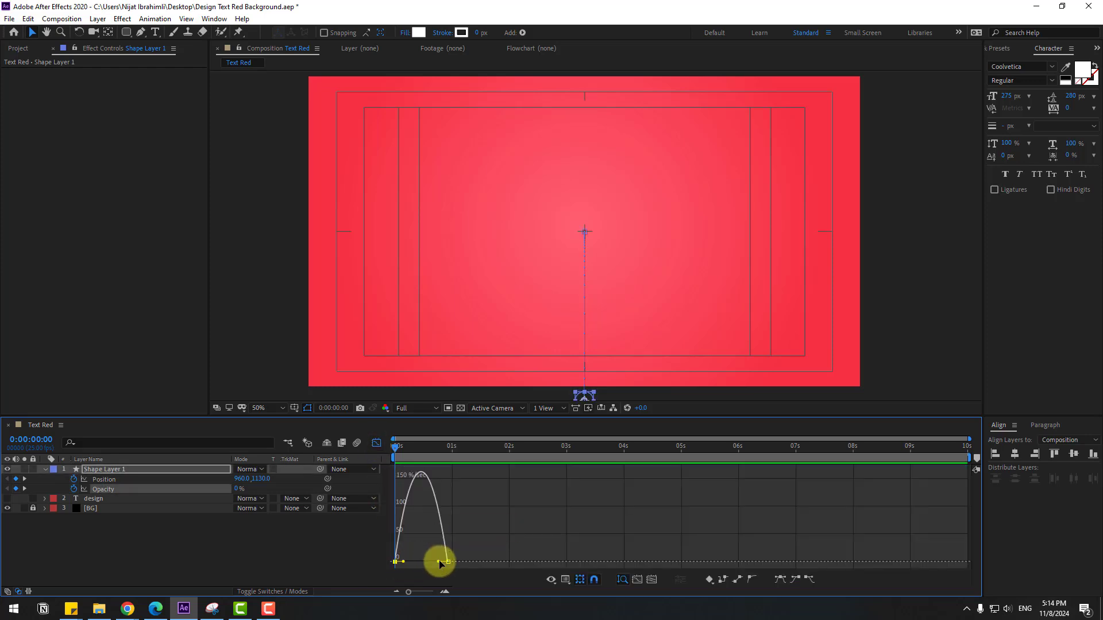
drag(440, 561, 428, 560)
key(space)
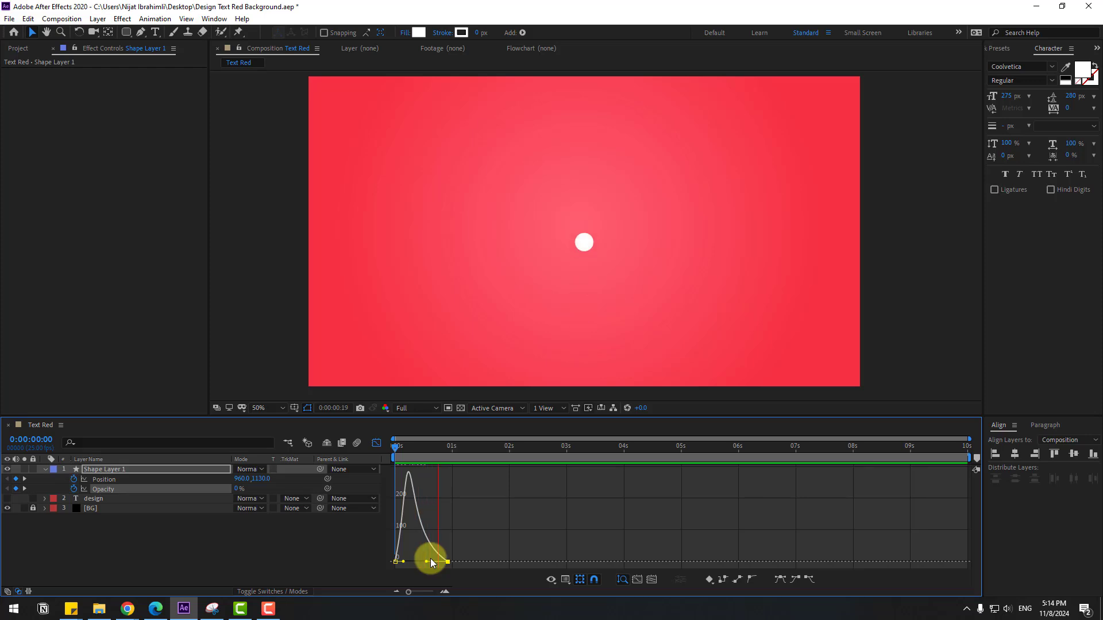
key(space)
click(376, 443)
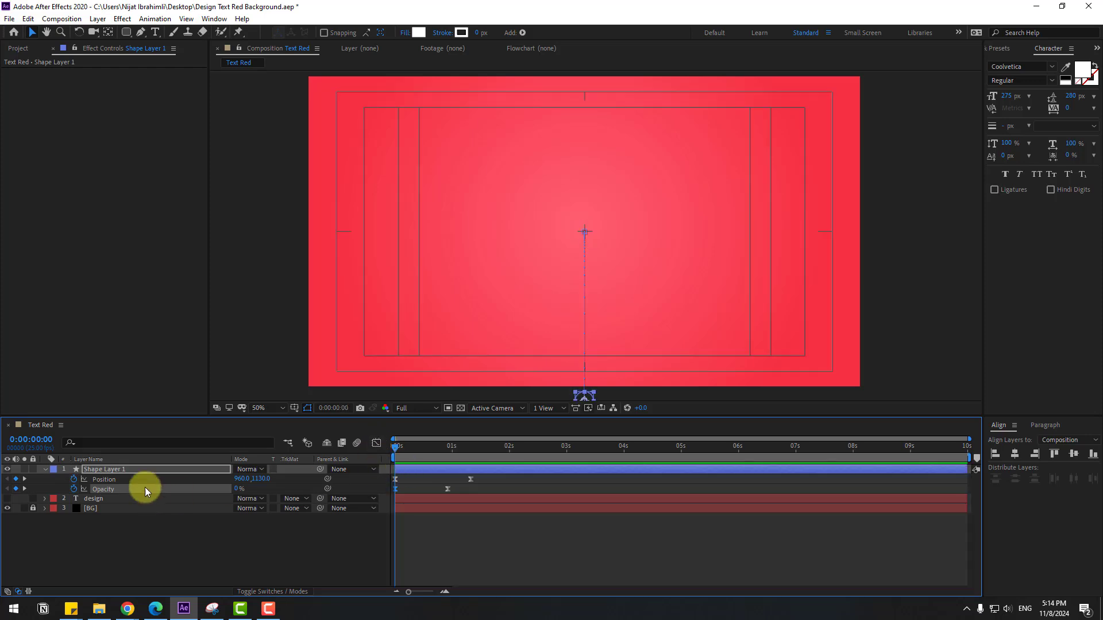
Set Size, Position and Roundness keyframes on Rectangle Path 1 at 1:08
click(45, 470)
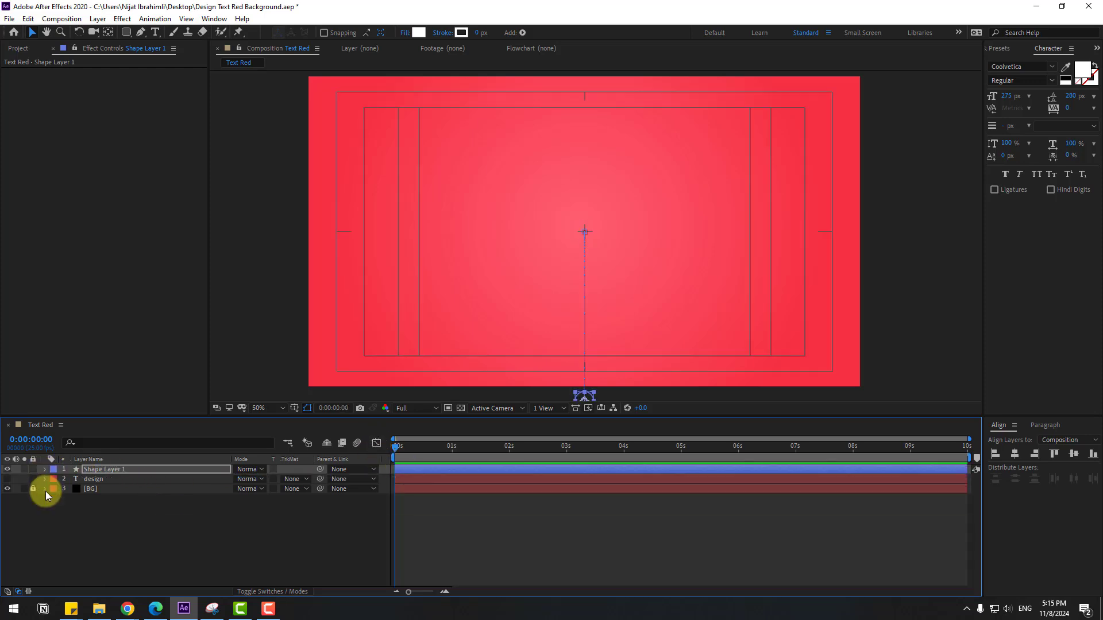
click(116, 469)
click(45, 470)
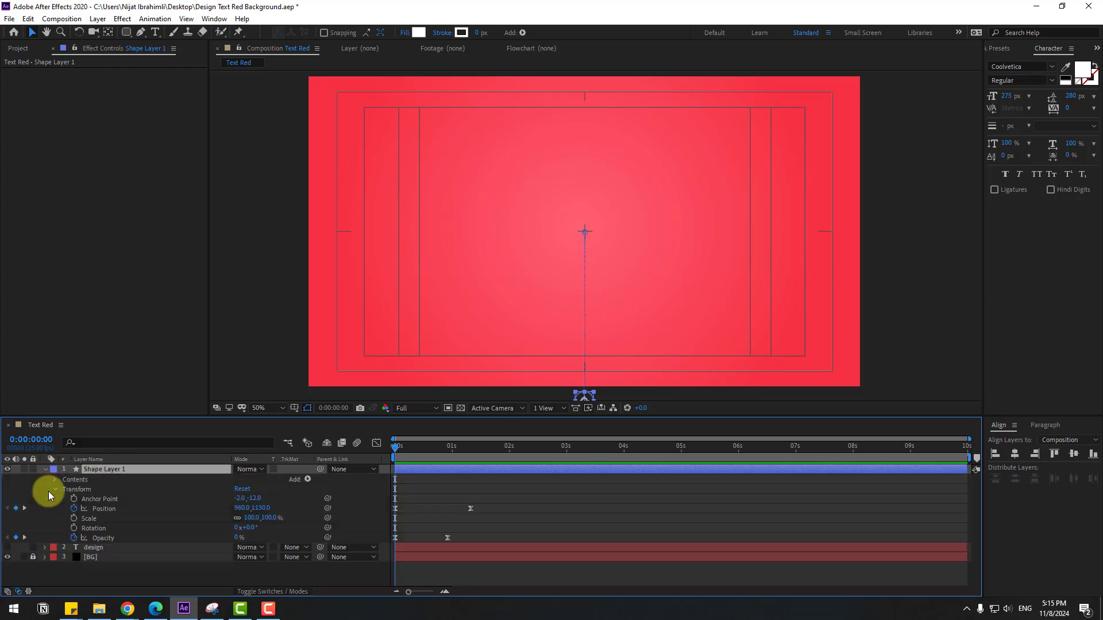
click(54, 499)
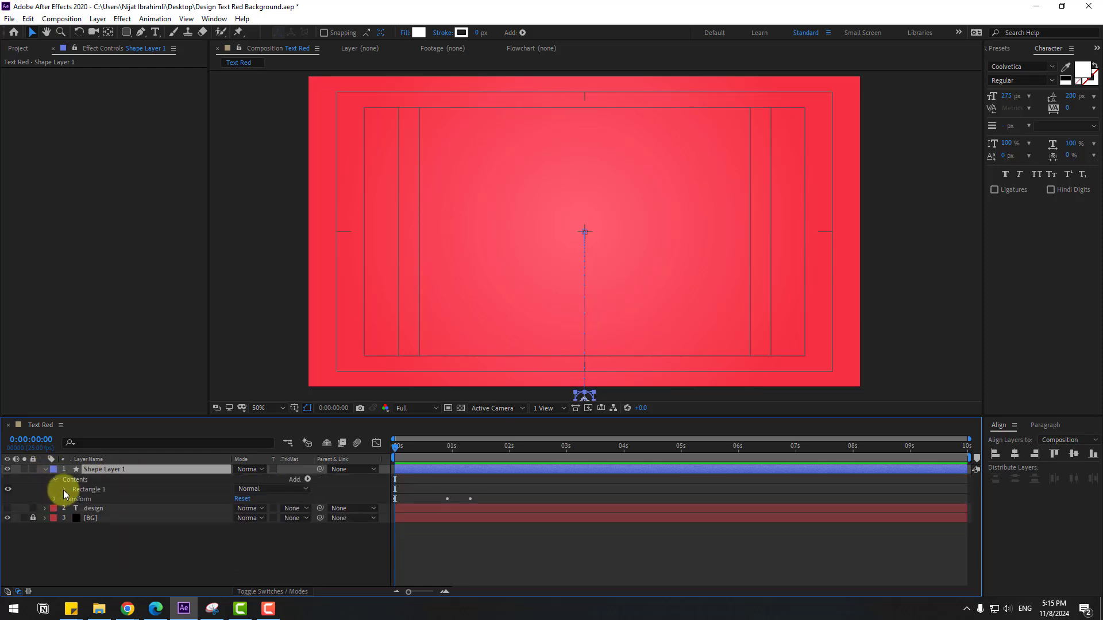
click(64, 489)
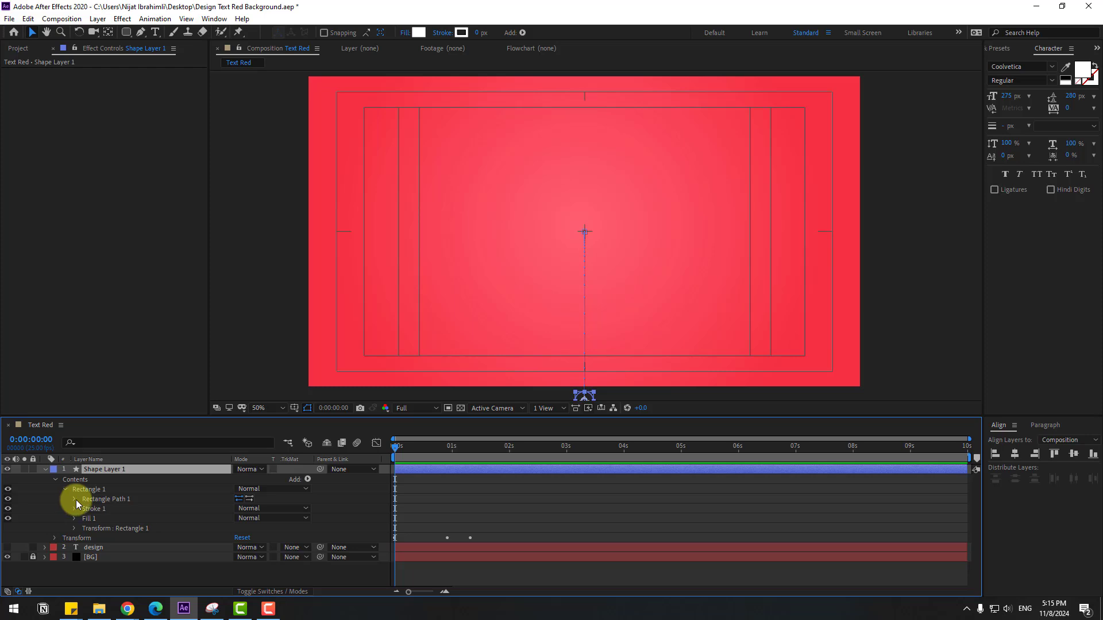
click(74, 499)
drag(415, 447, 471, 452)
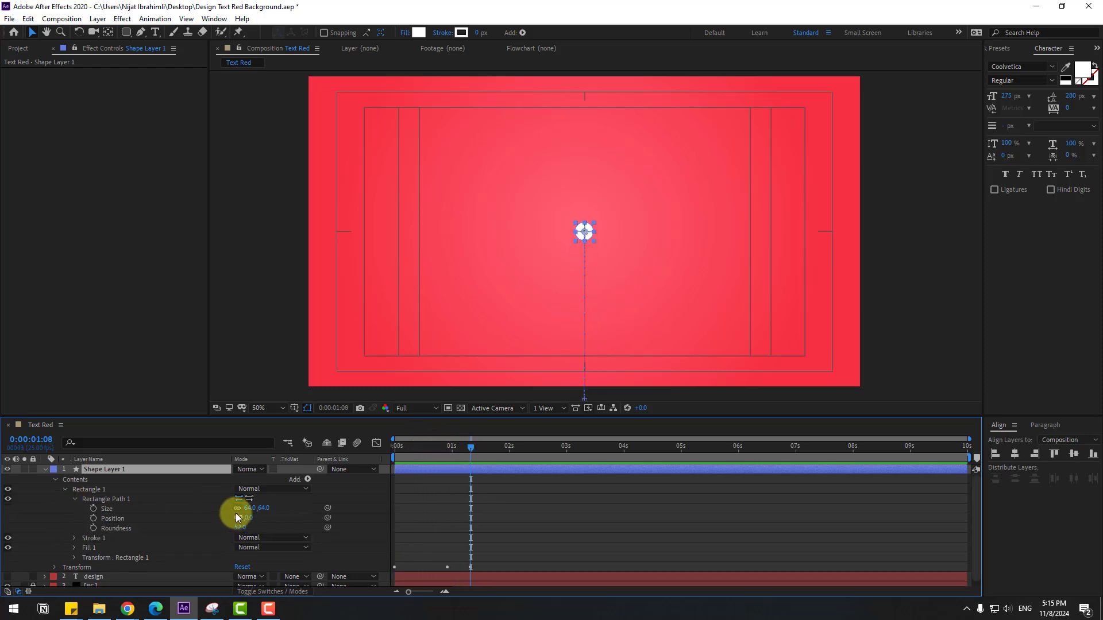
click(93, 509)
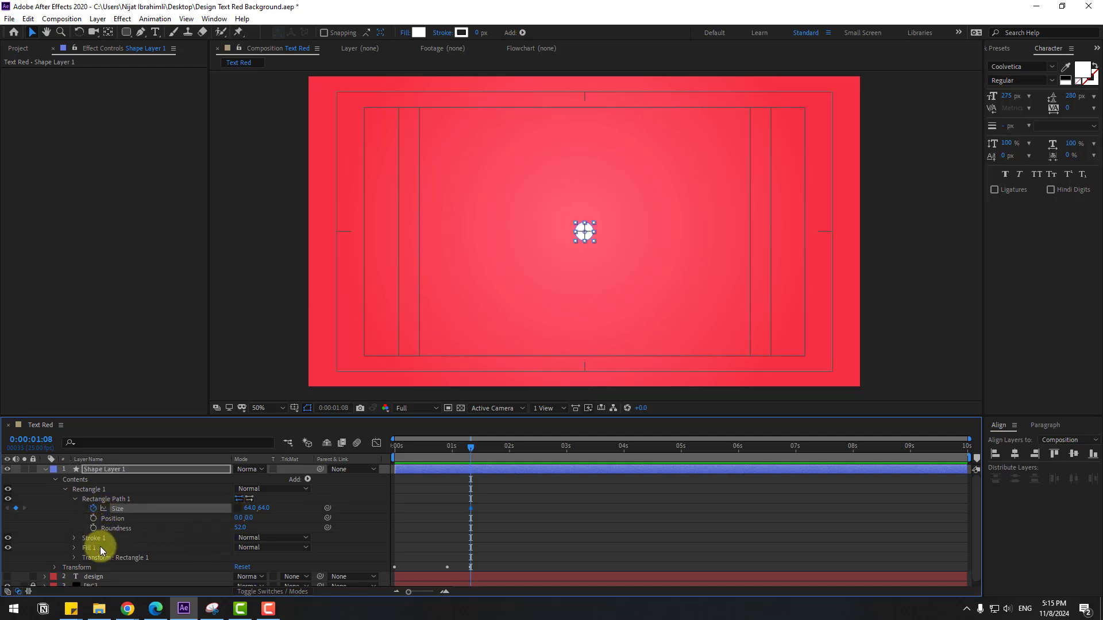
click(92, 519)
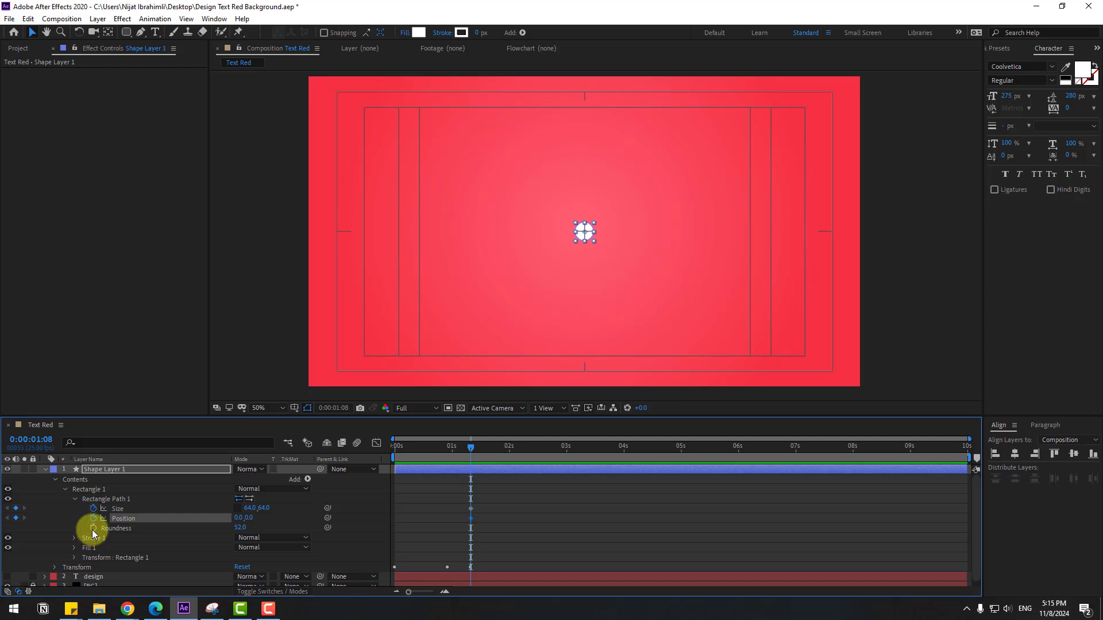
click(93, 529)
At 2:00 set Roundness to 0, turning the circle into a square
drag(473, 450, 509, 455)
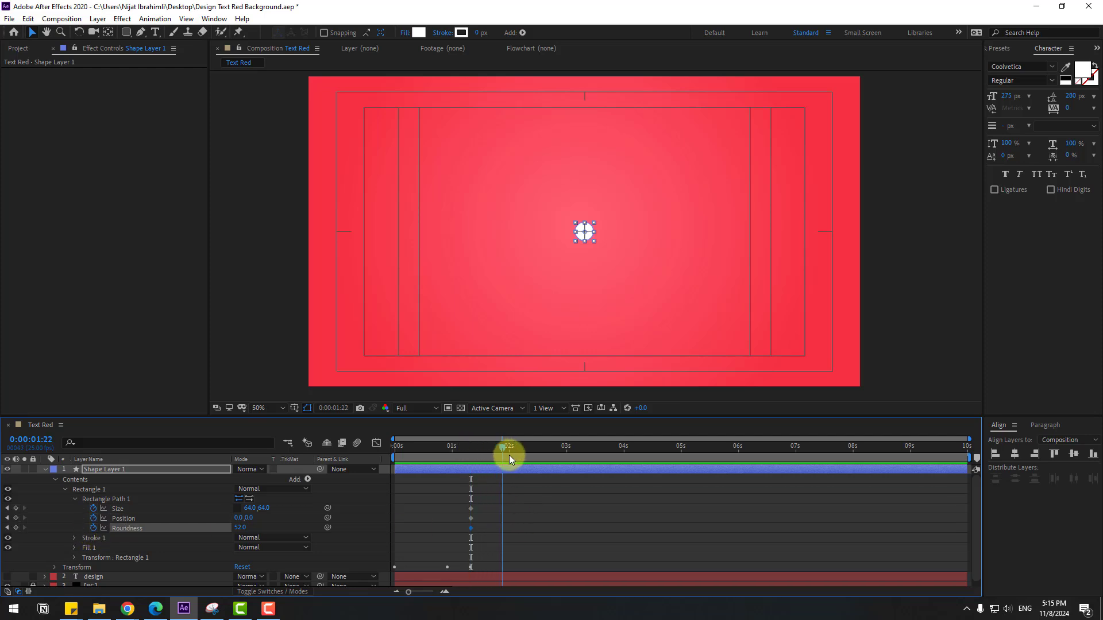
click(553, 502)
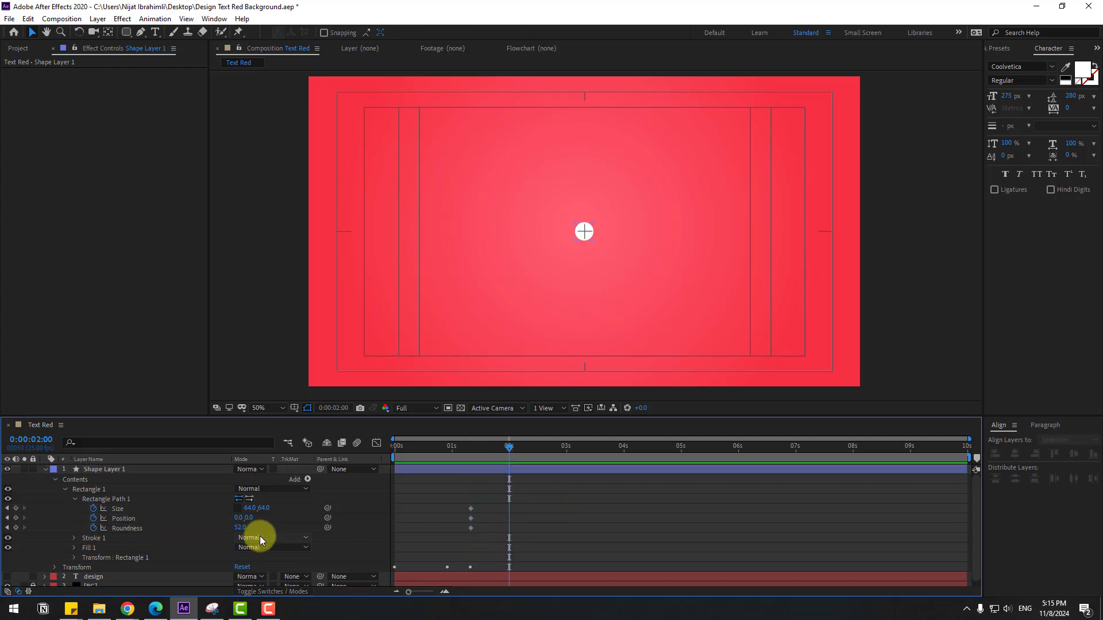
key(Return)
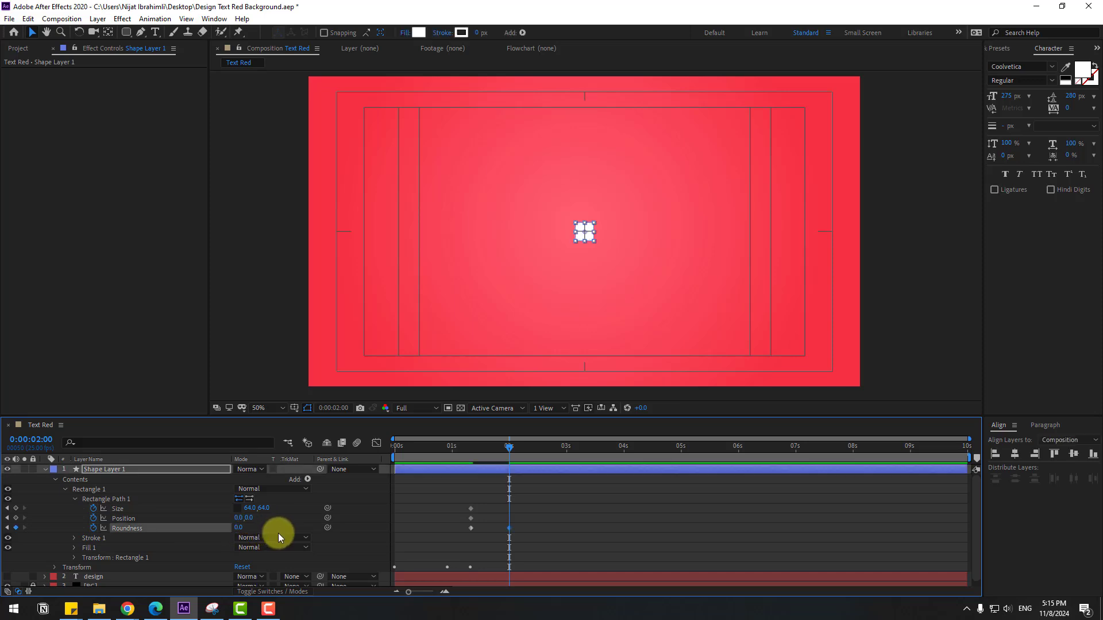
click(565, 526)
key(period)
key(period)
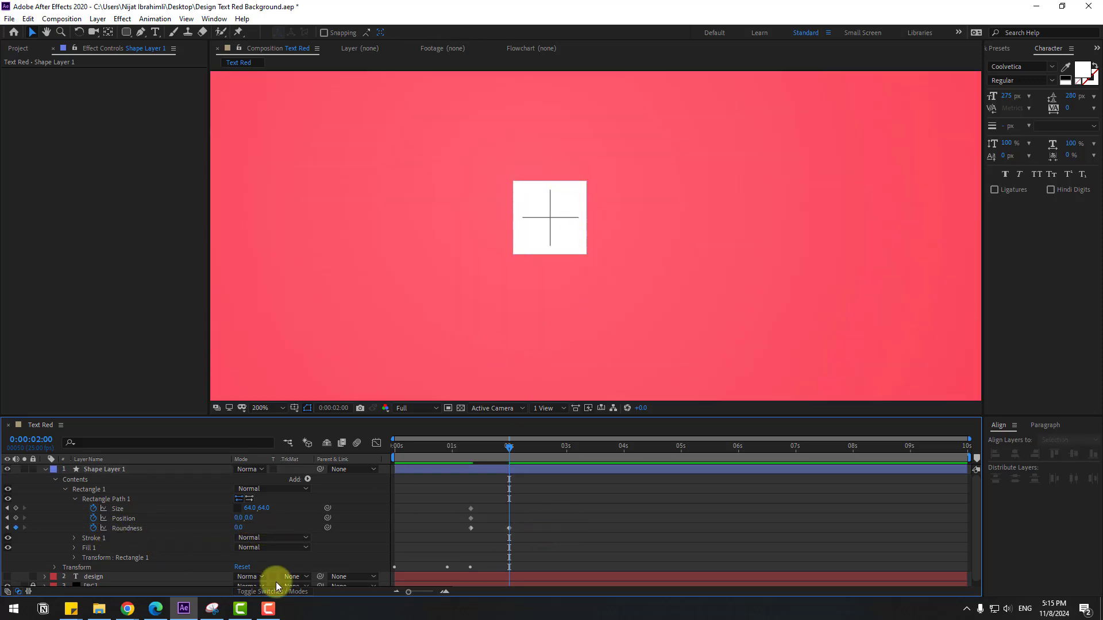
Resize the rectangle into a 26×191 bar and make the design text visible
click(249, 518)
drag(247, 512, 546, 320)
scroll(546, 320, down, 4)
drag(263, 508, 228, 505)
click(87, 578)
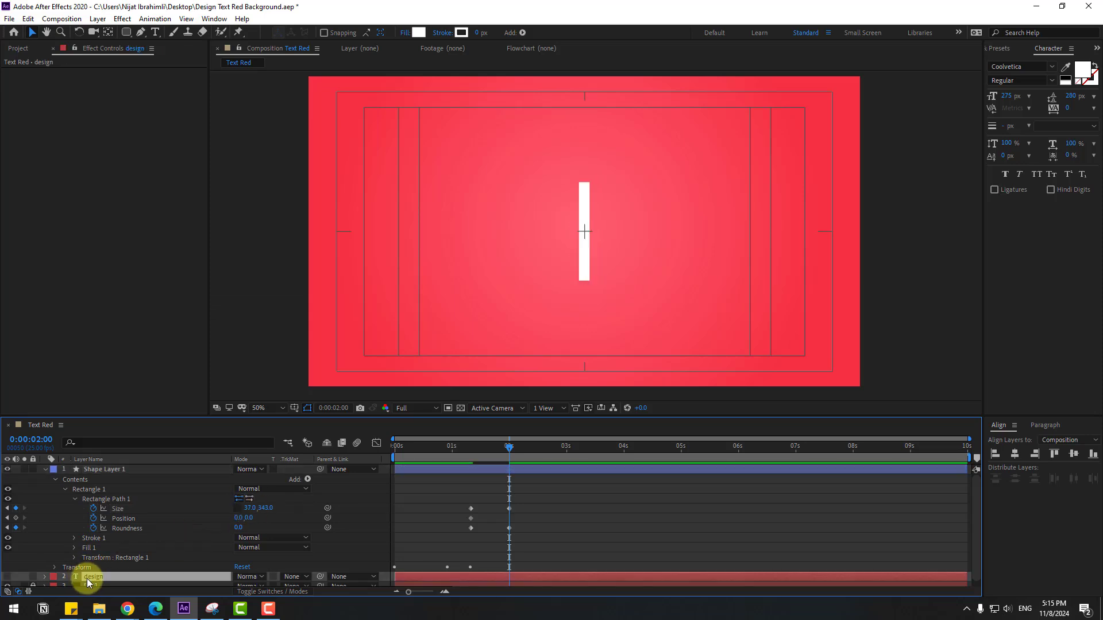
click(8, 576)
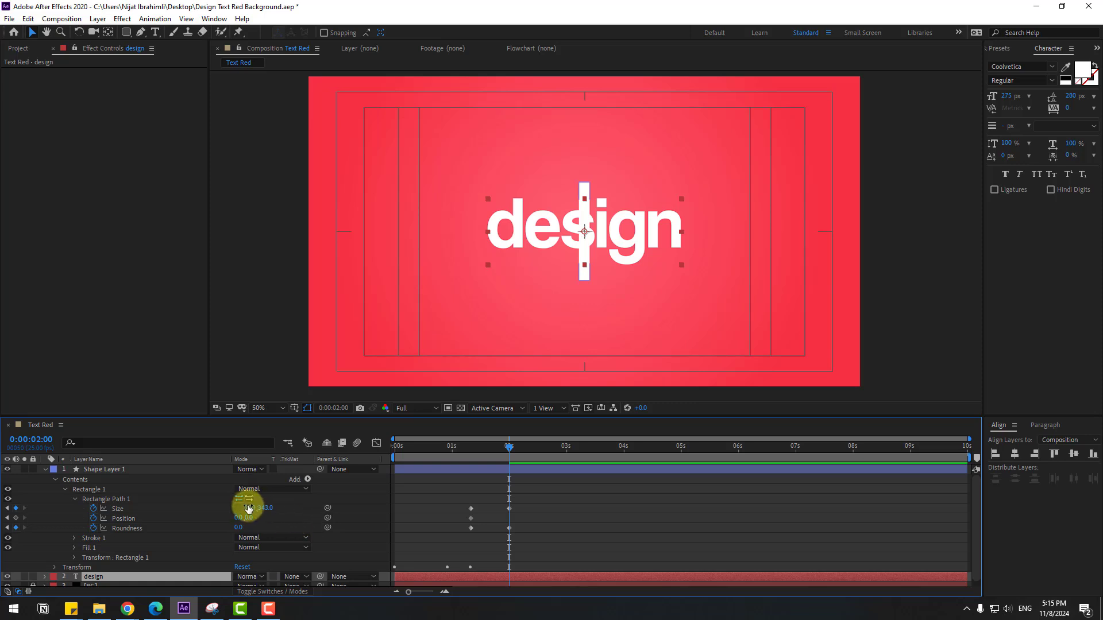
drag(248, 509, 191, 517)
click(560, 492)
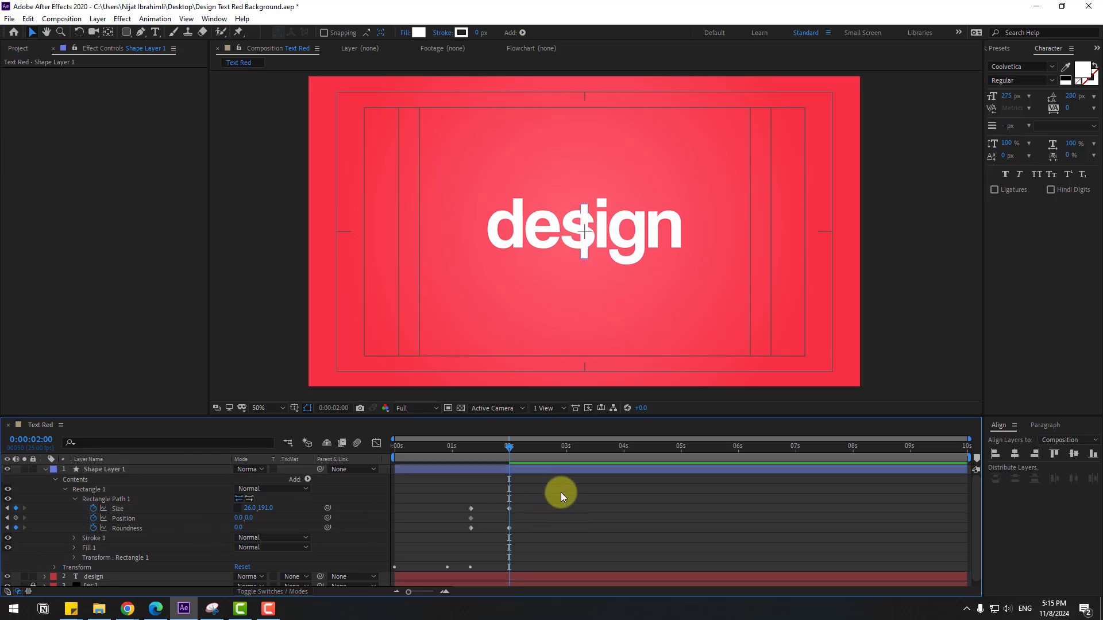
At 2:00 slide the bar to about X -386, just left of 'design'
click(510, 458)
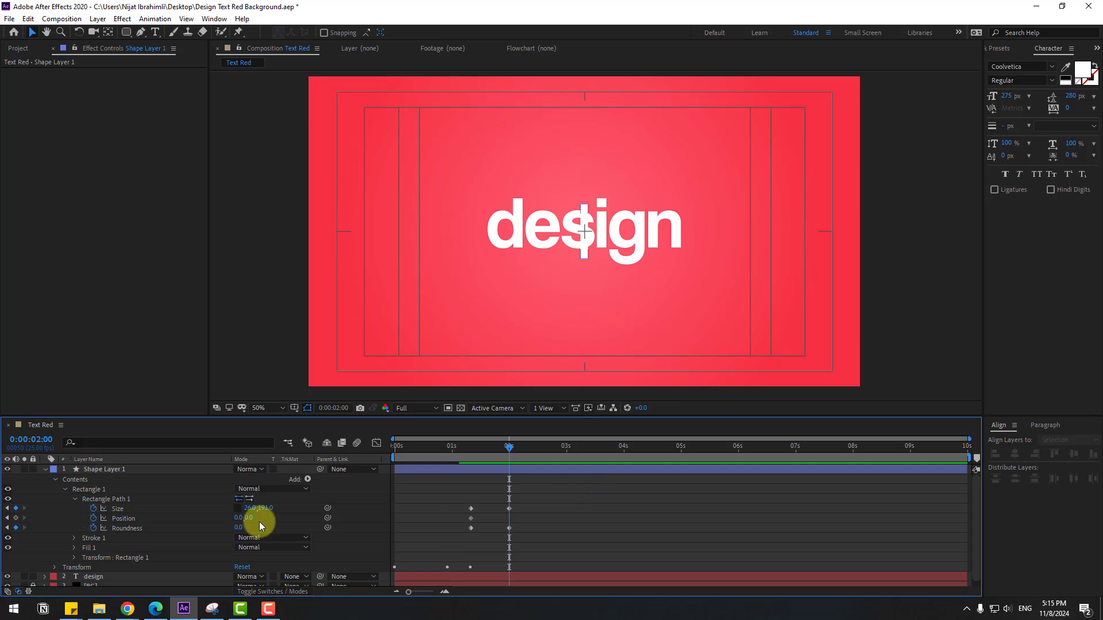
drag(239, 519, 77, 512)
drag(256, 517, 243, 519)
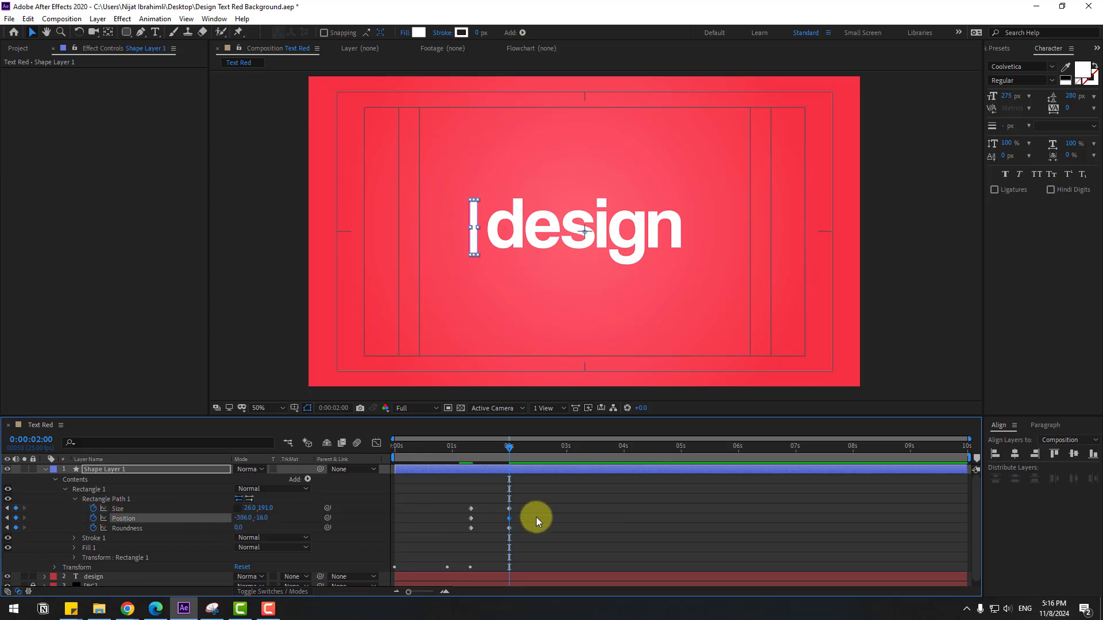
Apply Easy Ease to the keyframes around 1:08 and preview
drag(536, 517, 468, 532)
right_click(470, 529)
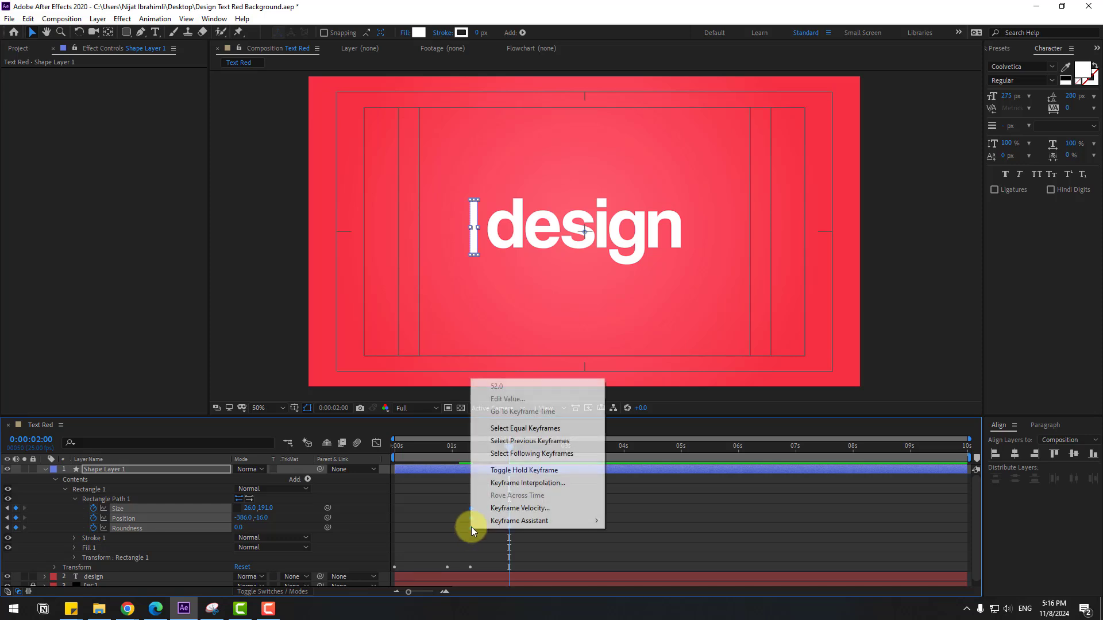
mouse_move(474, 523)
click(634, 432)
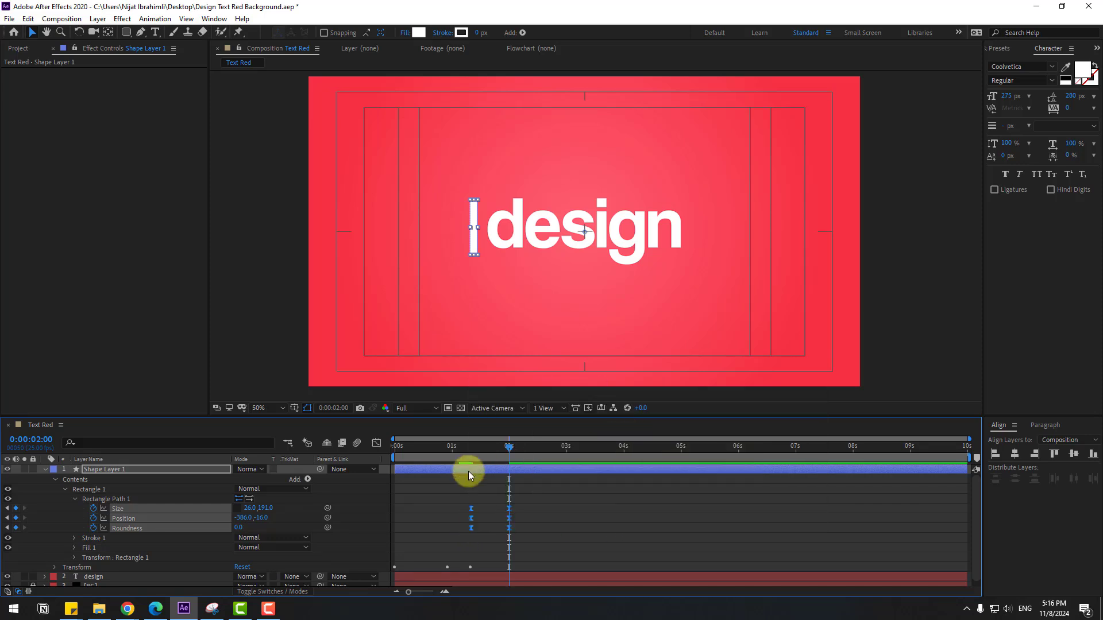
key(space)
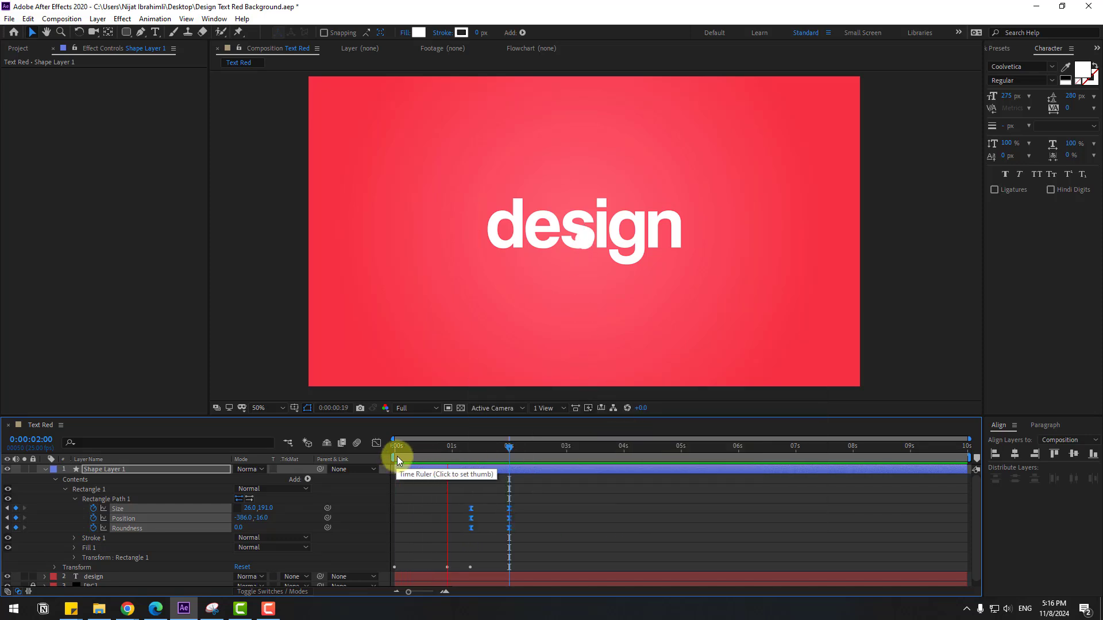
key(space)
At 3:09 move the bar to X 379, right of 'design', and start the work area near 1 s
click(502, 454)
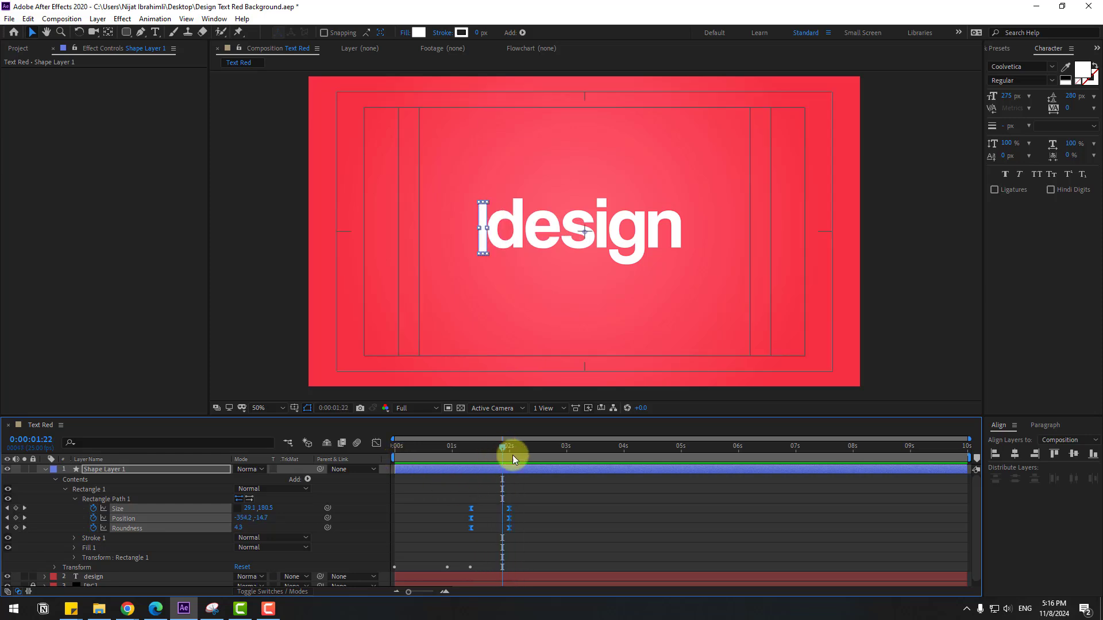
drag(522, 450, 586, 460)
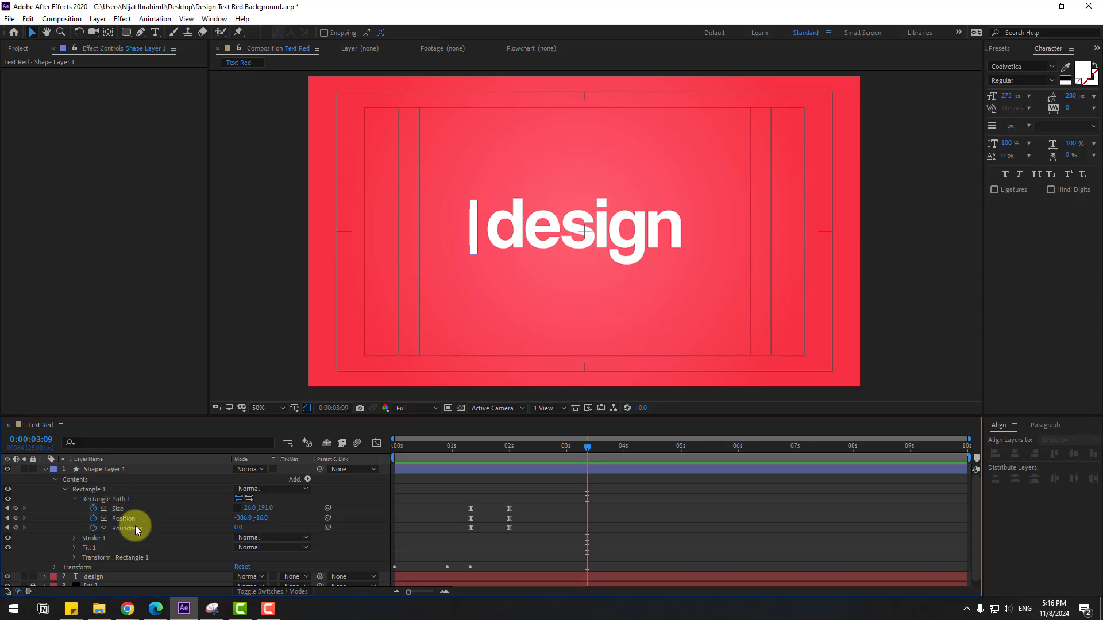
drag(241, 518, 672, 509)
drag(390, 459, 462, 458)
click(96, 470)
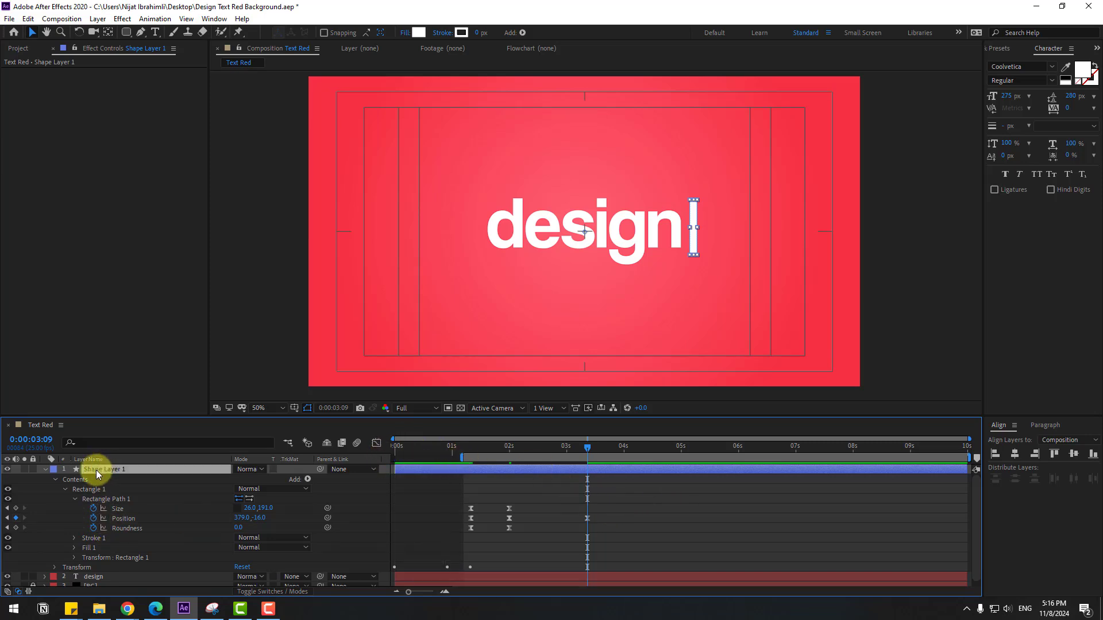
Solo the bar's shape layer, preview it, and delay the bar's second speed peak
click(25, 470)
key(space)
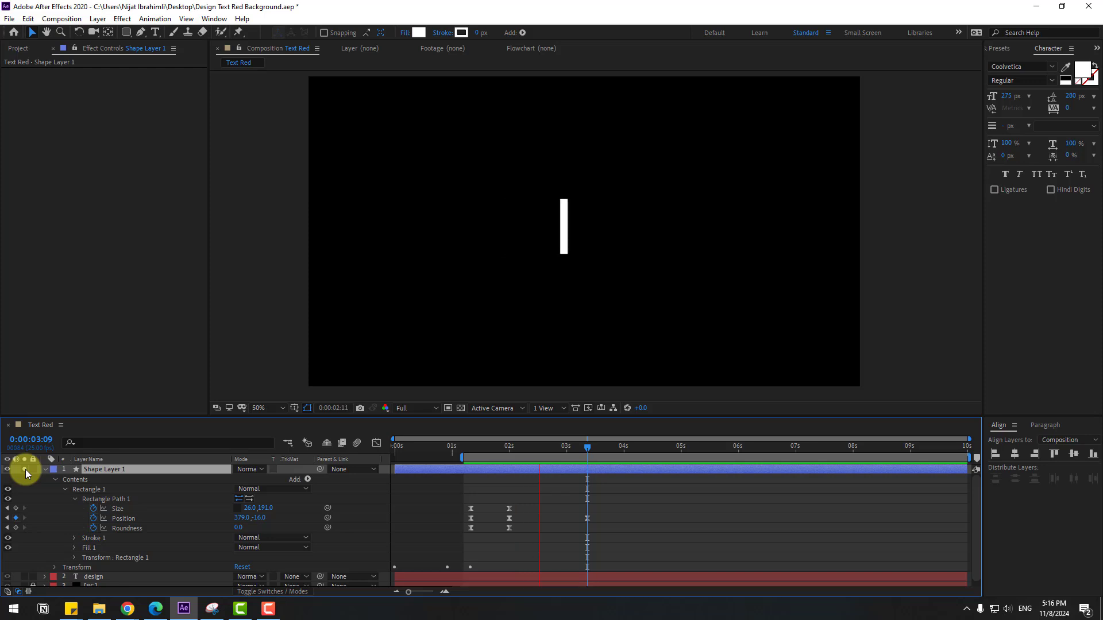
key(space)
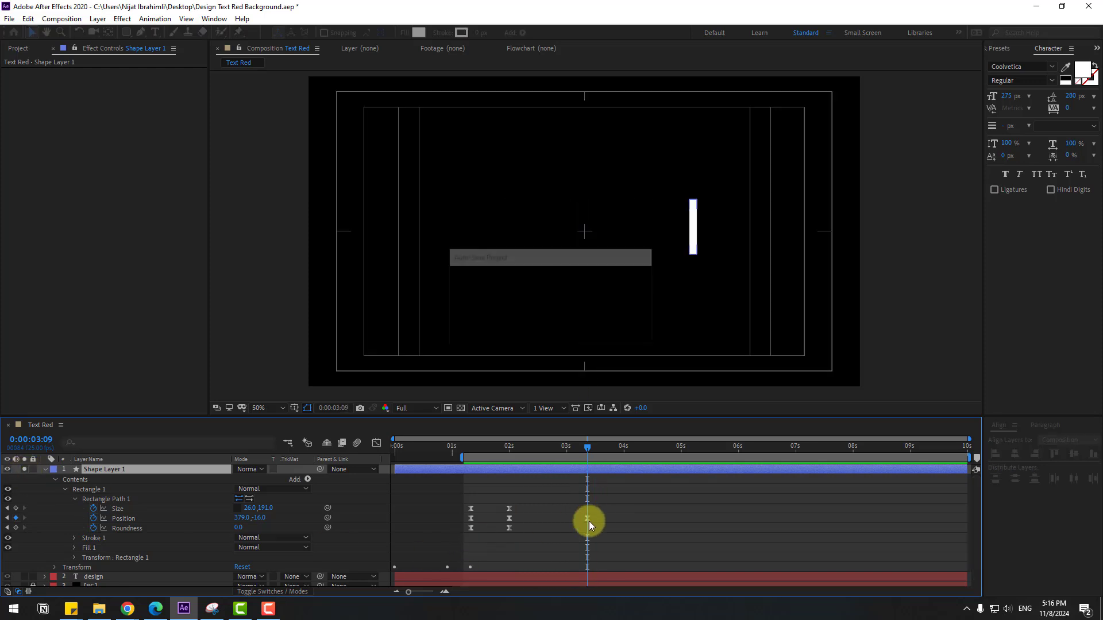
click(587, 518)
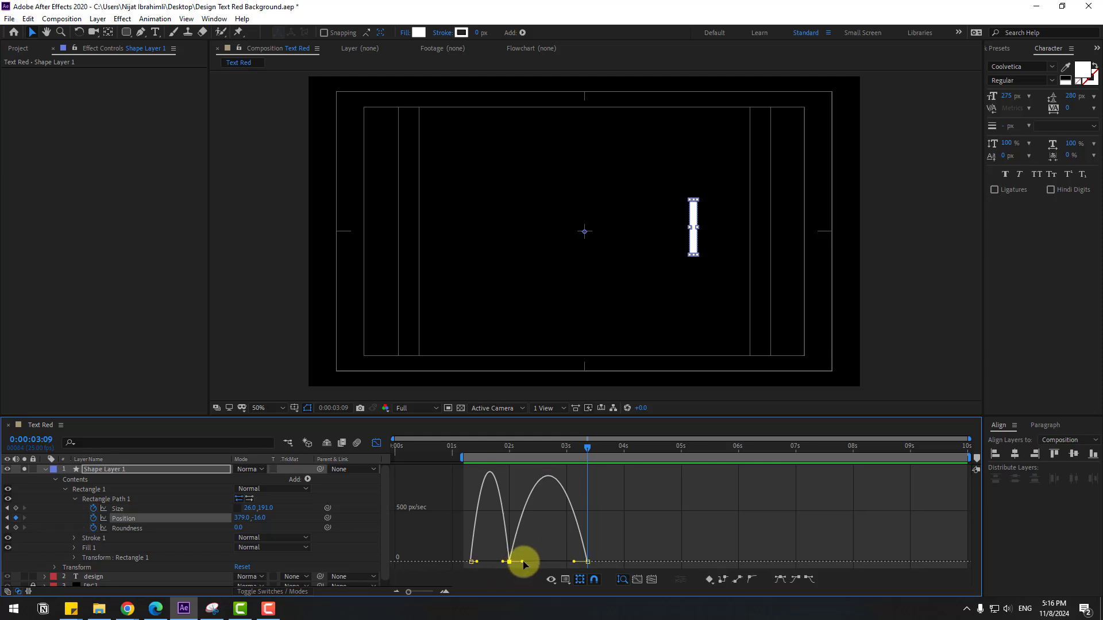
drag(522, 562, 545, 562)
key(space)
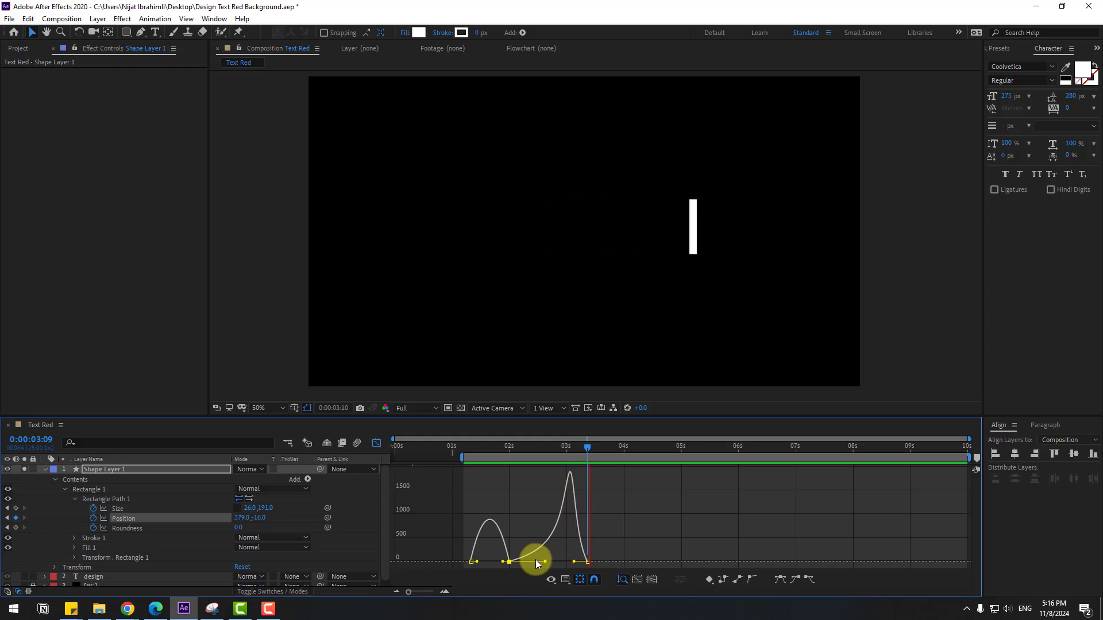
key(space)
Make the final speed spike peak earlier and move the end Position keyframe later
click(576, 562)
drag(575, 562, 564, 560)
click(375, 448)
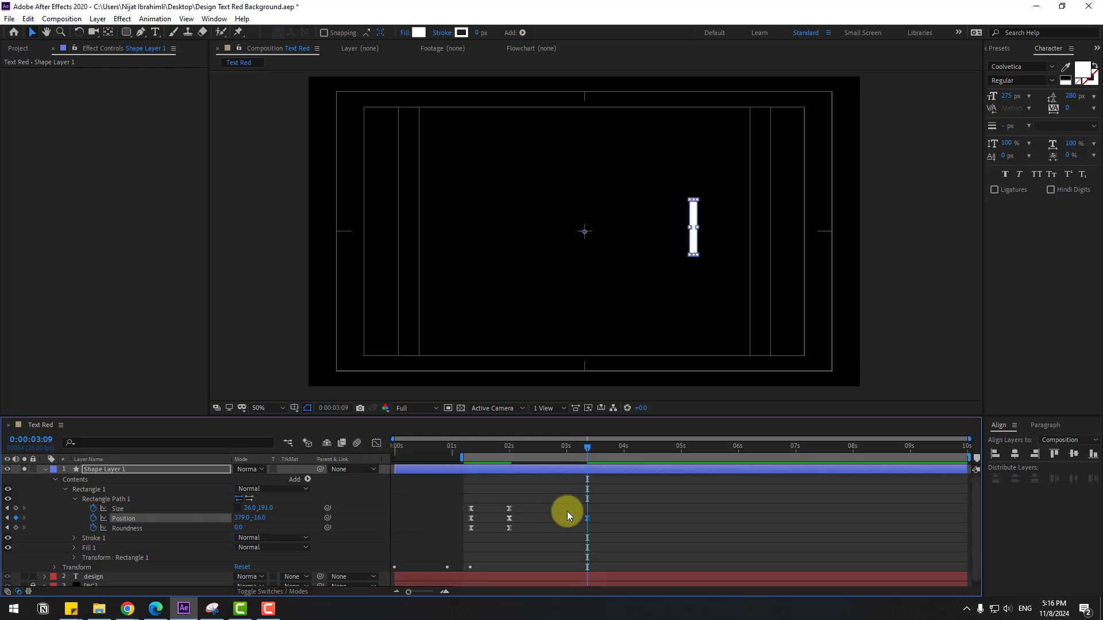
drag(586, 518, 614, 518)
key(space)
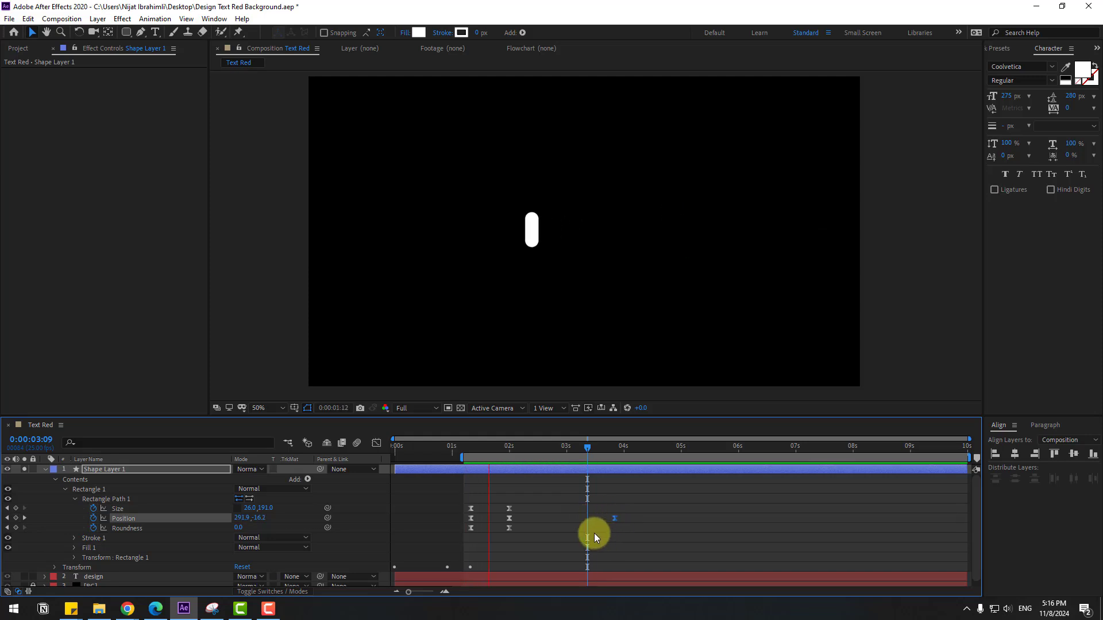
key(space)
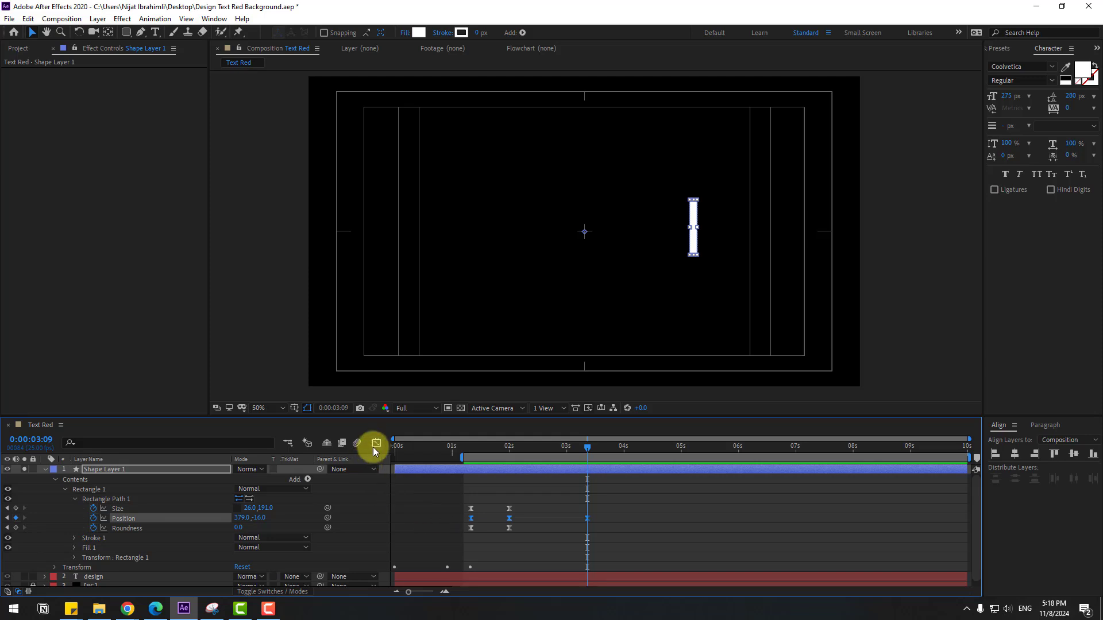
Reshape the speed curve at the 01:23 middle keyframe and shift the middle keyframes later
click(374, 446)
click(504, 445)
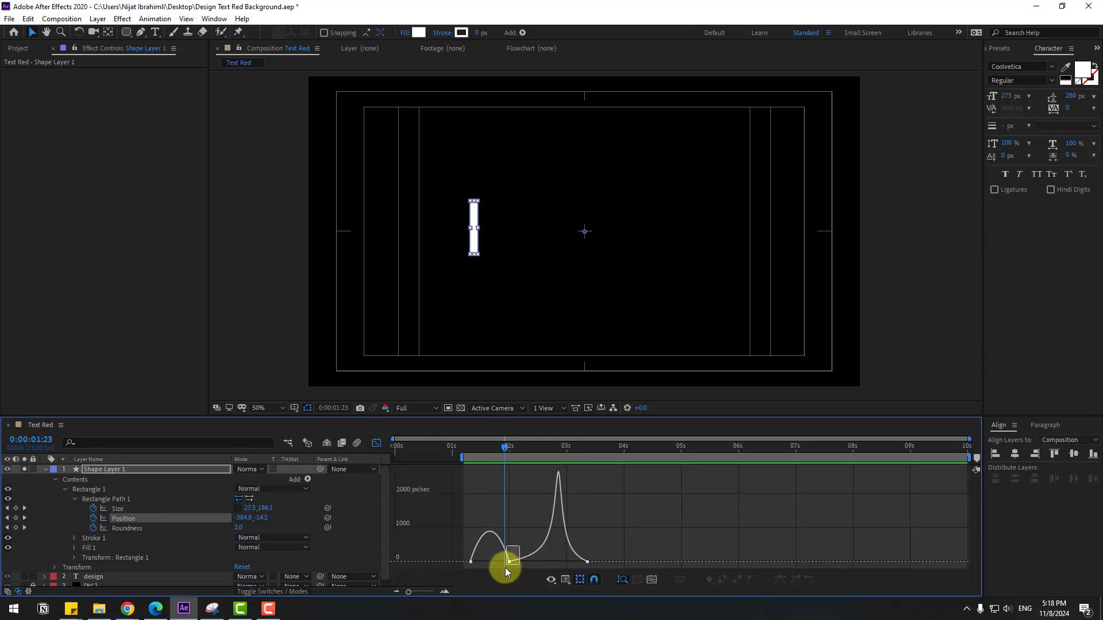
drag(505, 568, 492, 560)
key(space)
key(space)
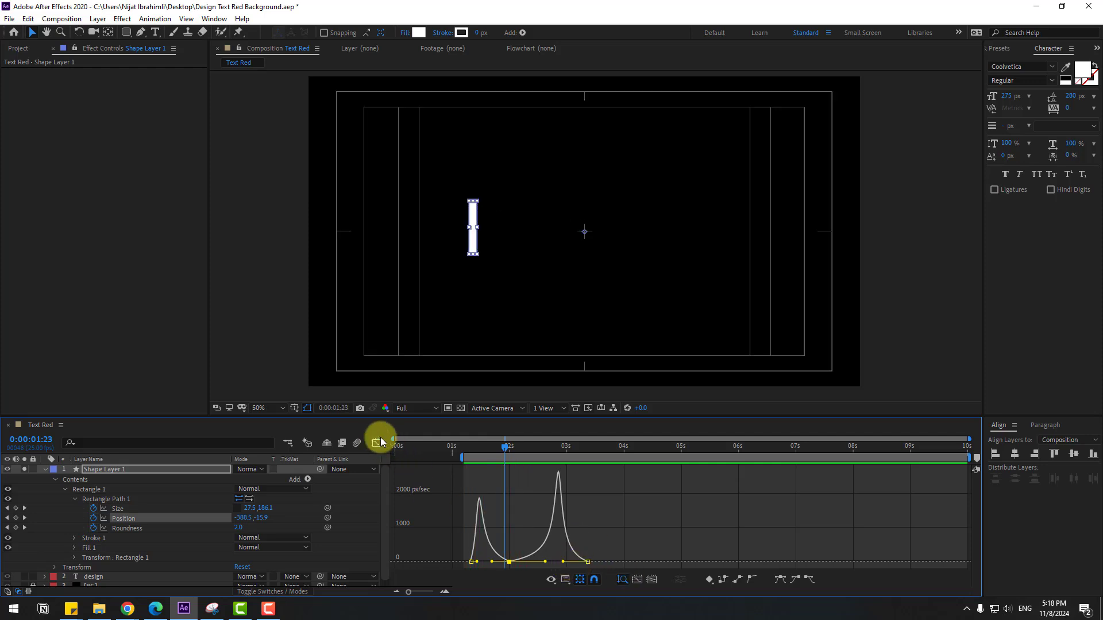
click(376, 443)
mouse_move(539, 524)
mouse_down()
mouse_move(502, 539)
mouse_move(534, 531)
mouse_up()
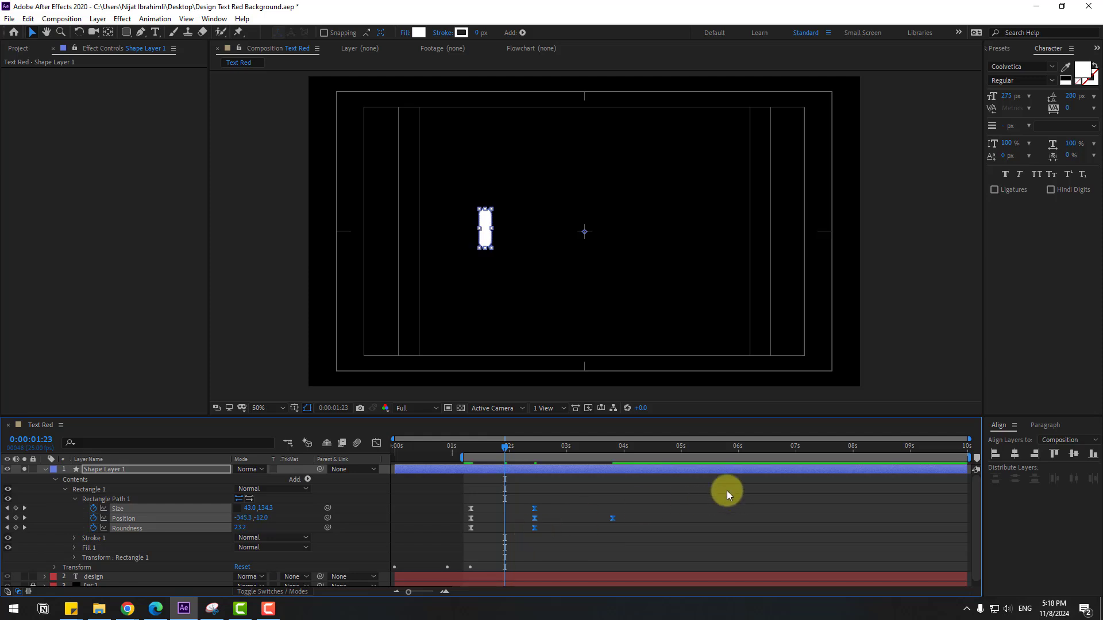
key(space)
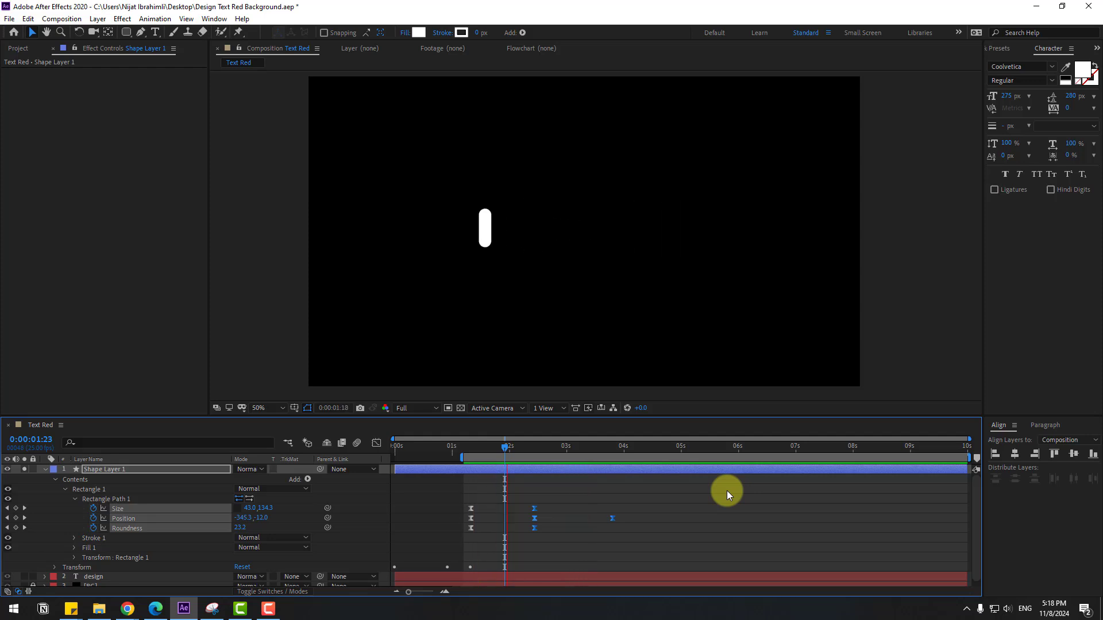
key(space)
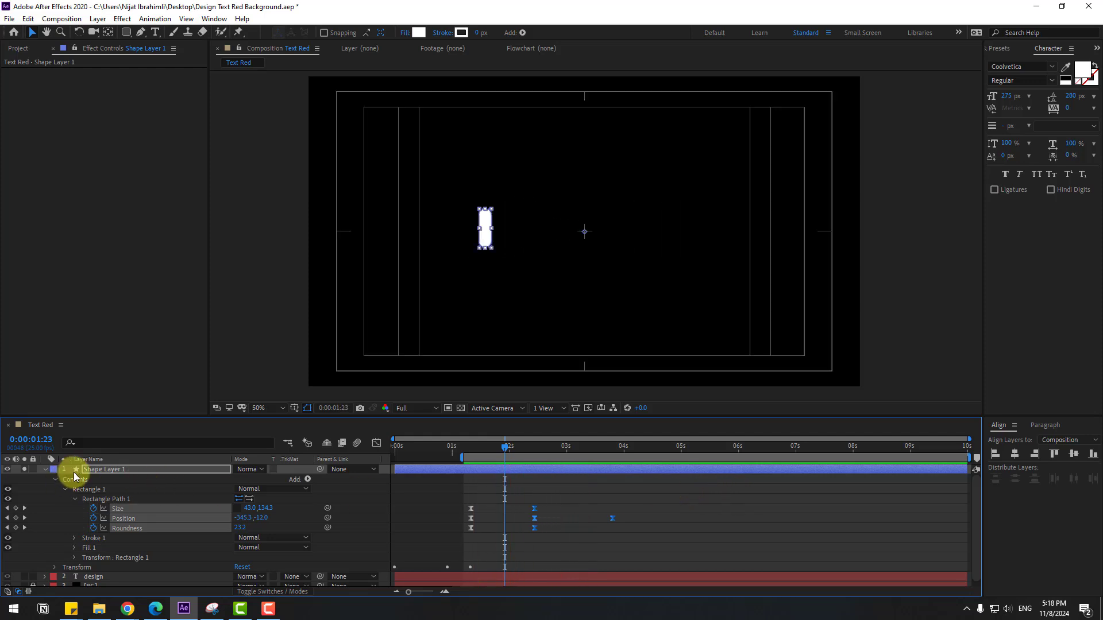
Un-solo Shape Layer 1 and add Roundness and Size keyframes at 03:08
click(24, 469)
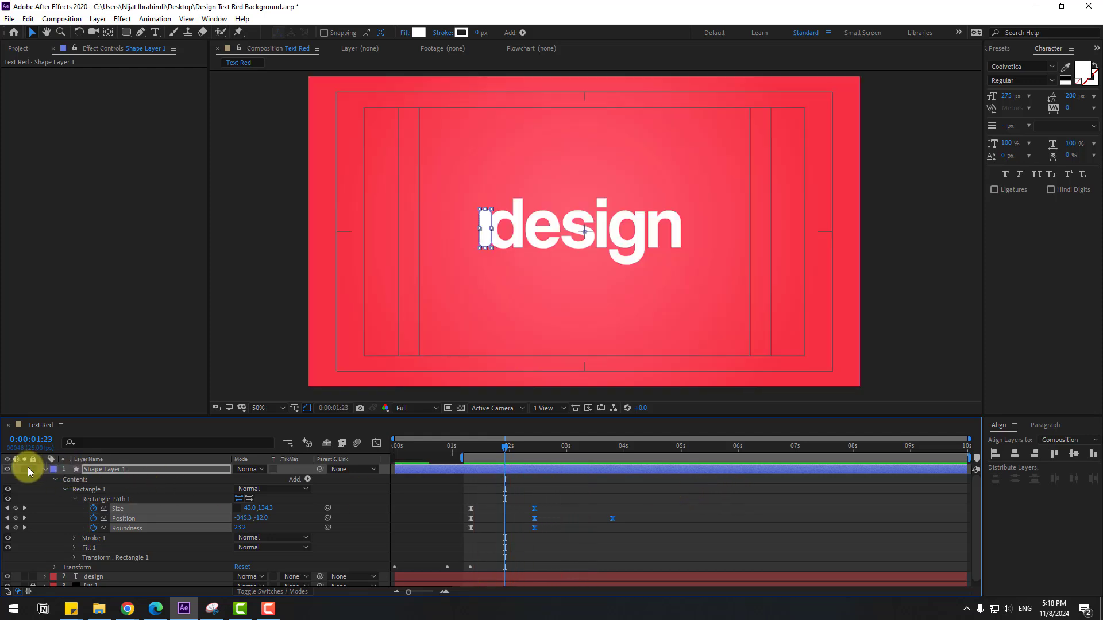
click(564, 495)
drag(505, 449, 585, 437)
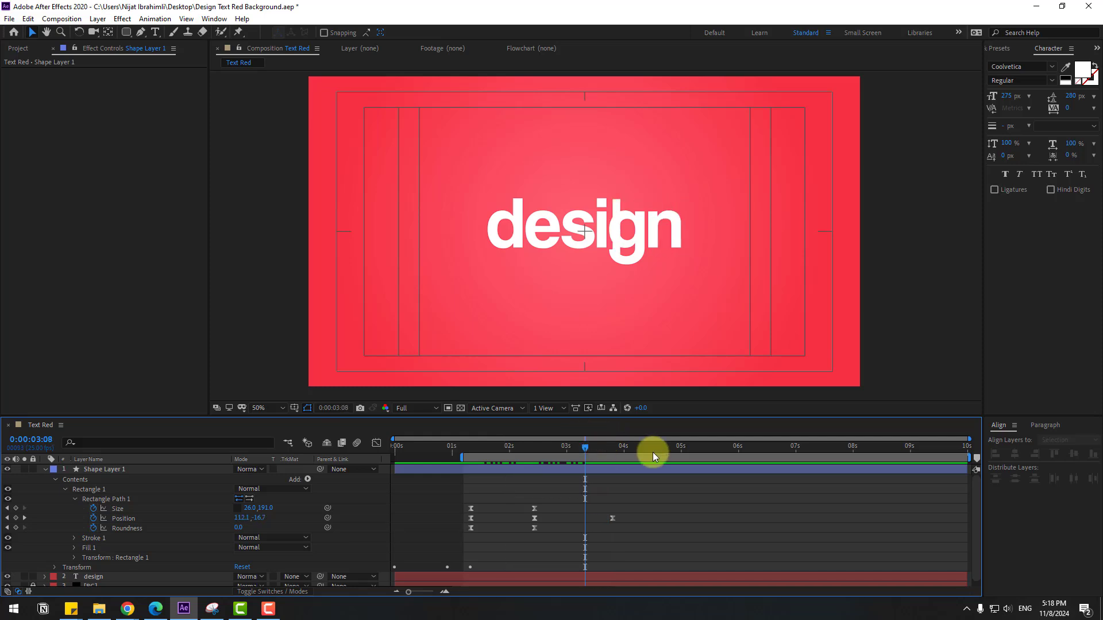
click(16, 528)
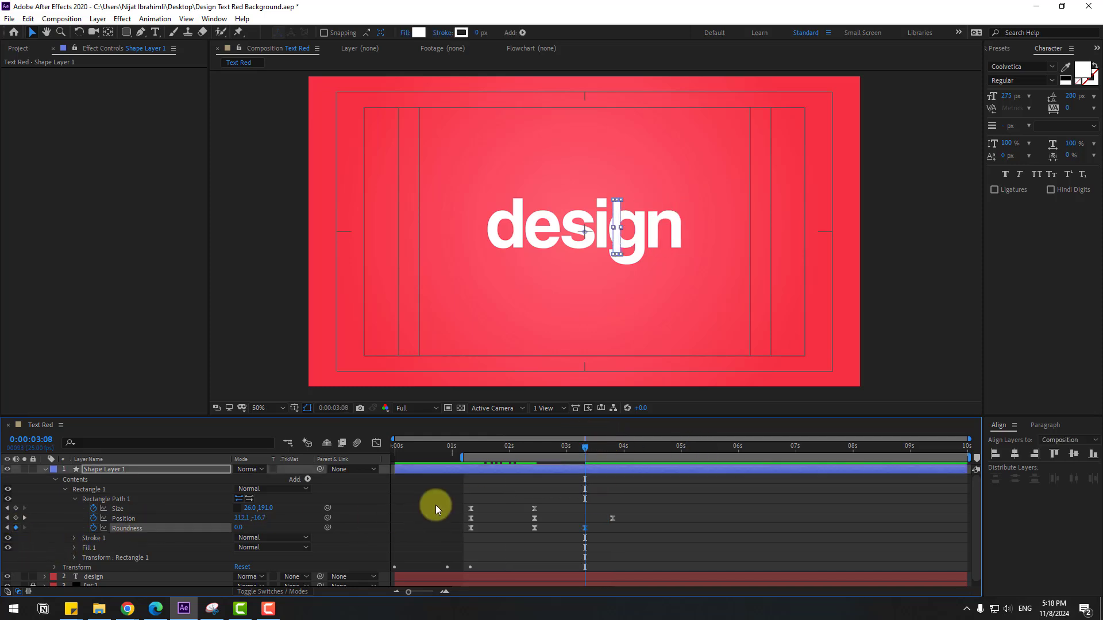
click(15, 508)
At 03:20, raise the bar's Roundness to 56
drag(593, 448, 612, 449)
click(287, 563)
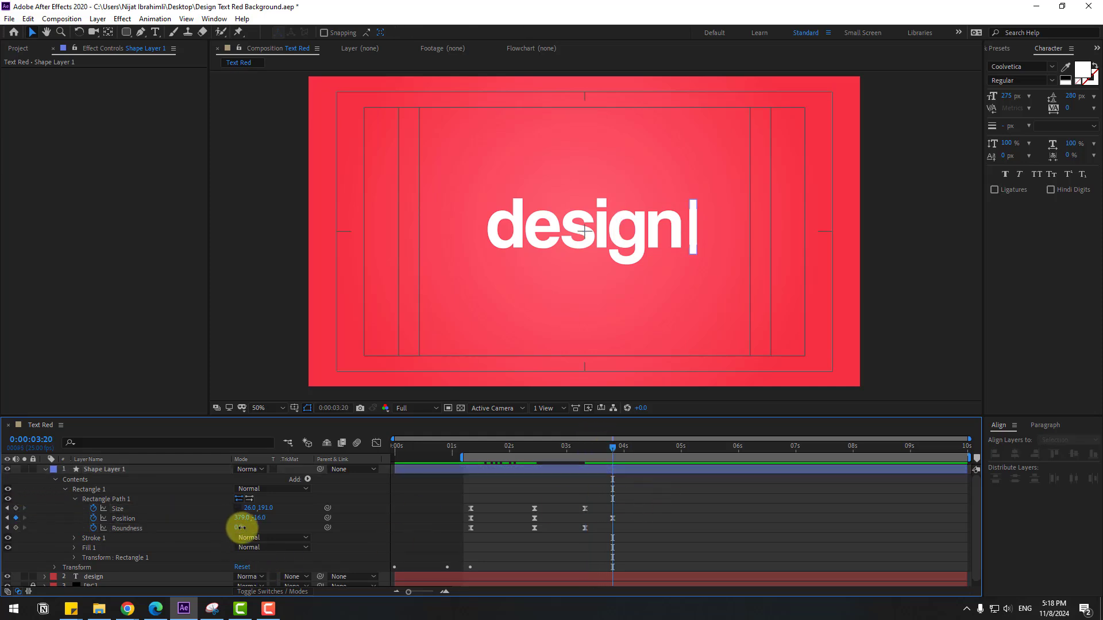
drag(240, 526, 282, 525)
click(707, 527)
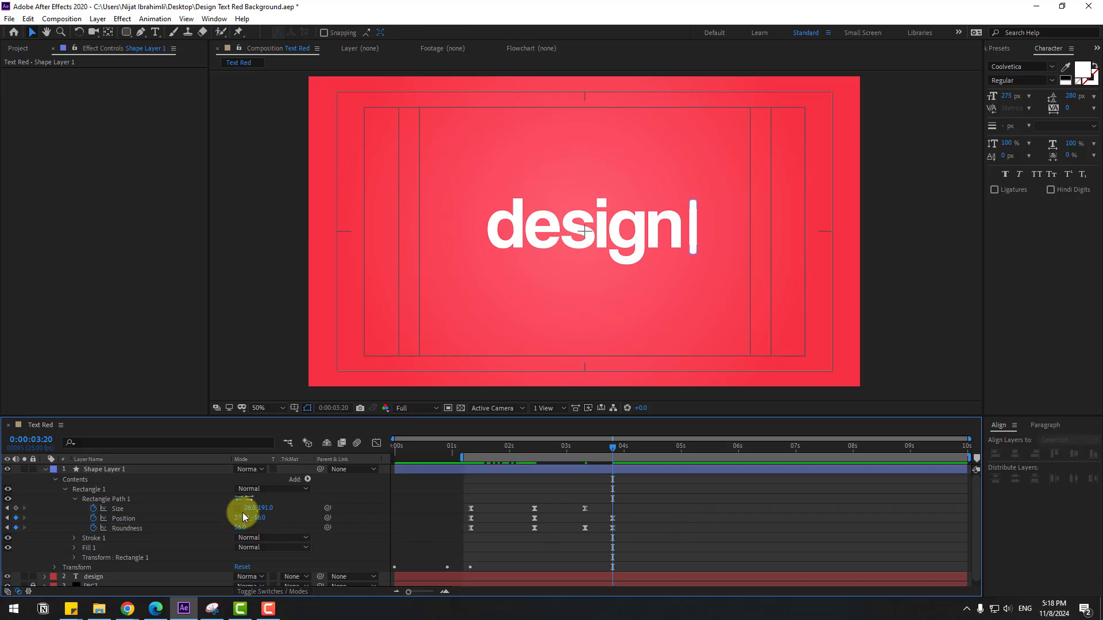
Zoom in on the bar and shrink its rectangle size down toward a dot at 03:20
scroll(758, 233, up, 4)
drag(771, 252, 443, 319)
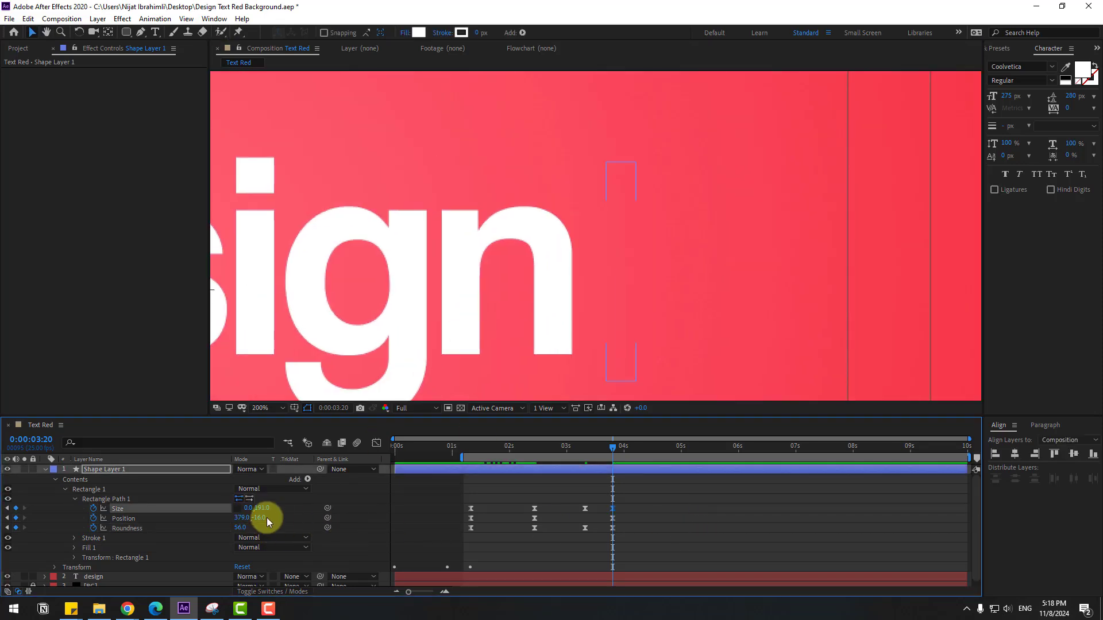
drag(263, 508, 179, 518)
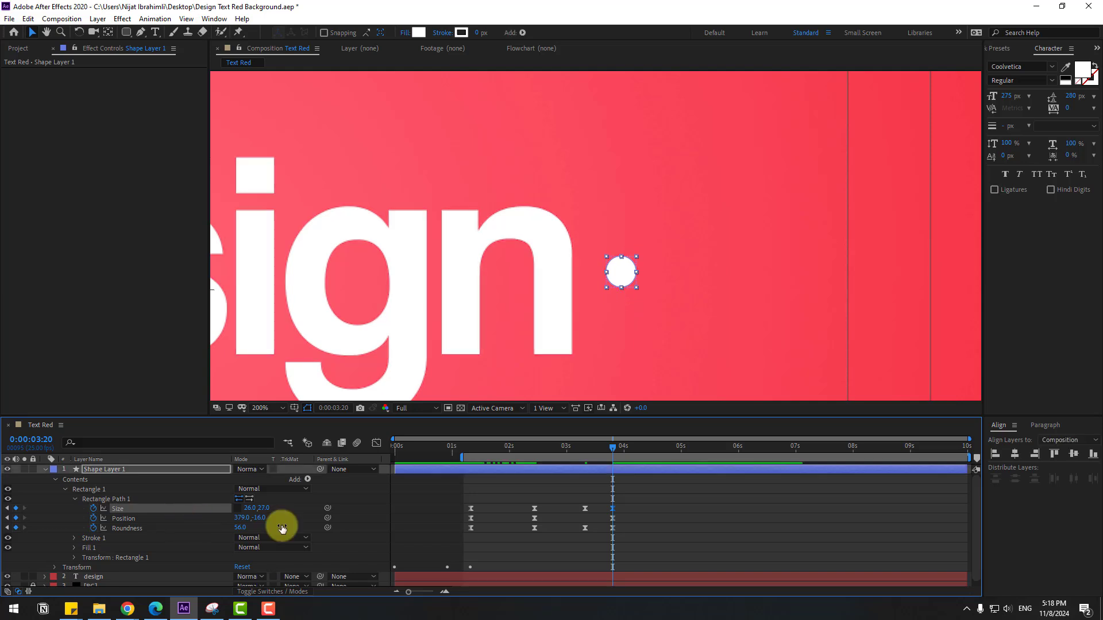
scroll(719, 298, down, 4)
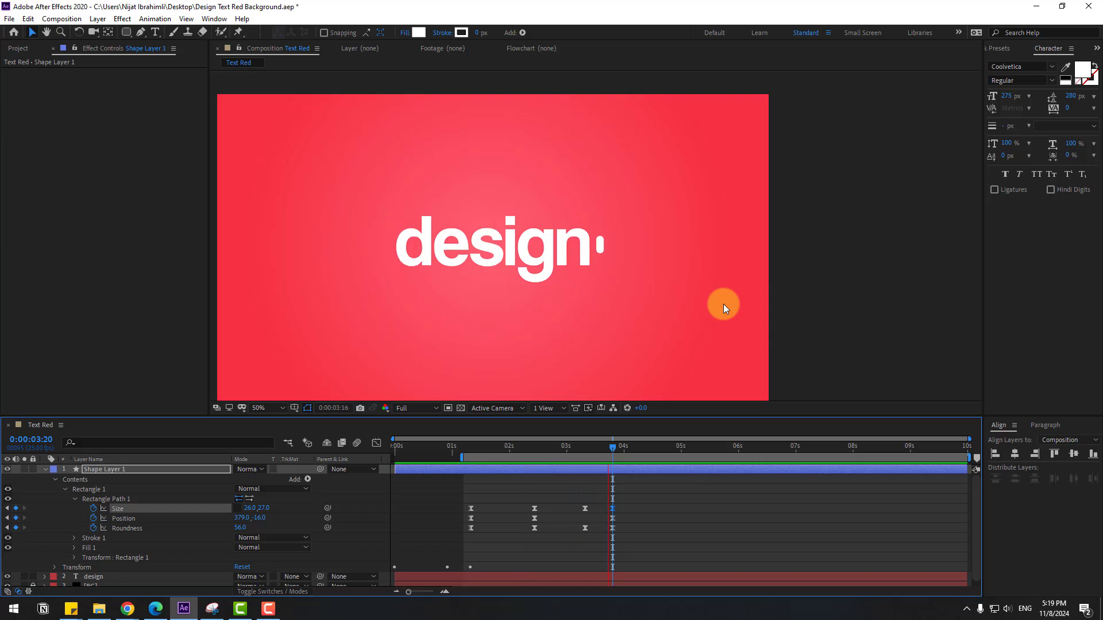
key(space)
drag(566, 449, 612, 452)
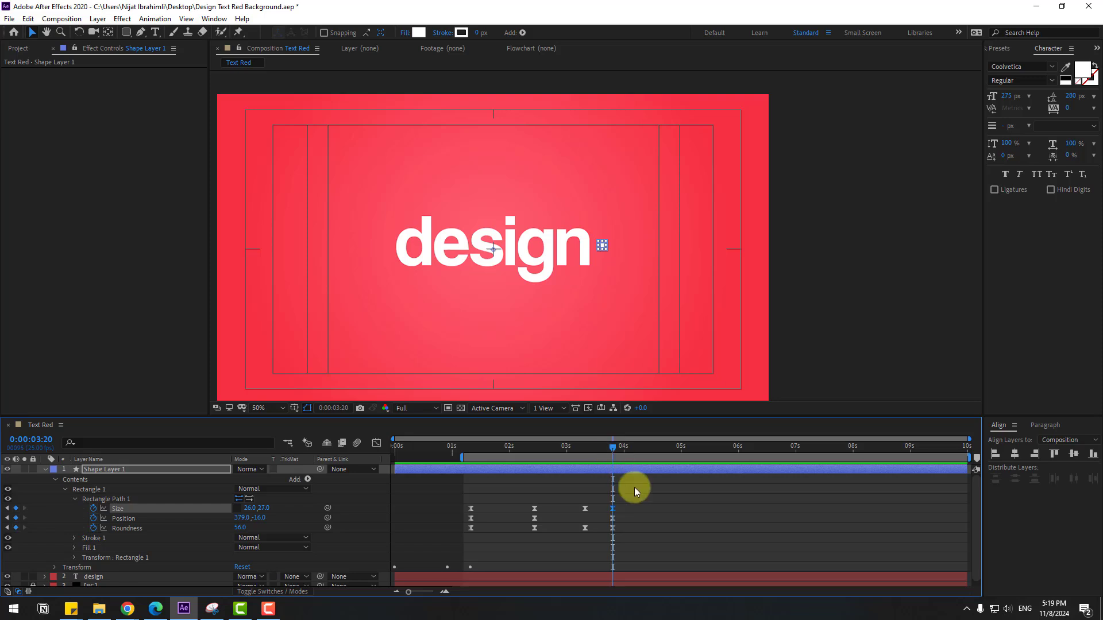
click(667, 515)
Lower the dot to line up with the text and set its size to 67×68
click(612, 520)
scroll(623, 308, up, 4)
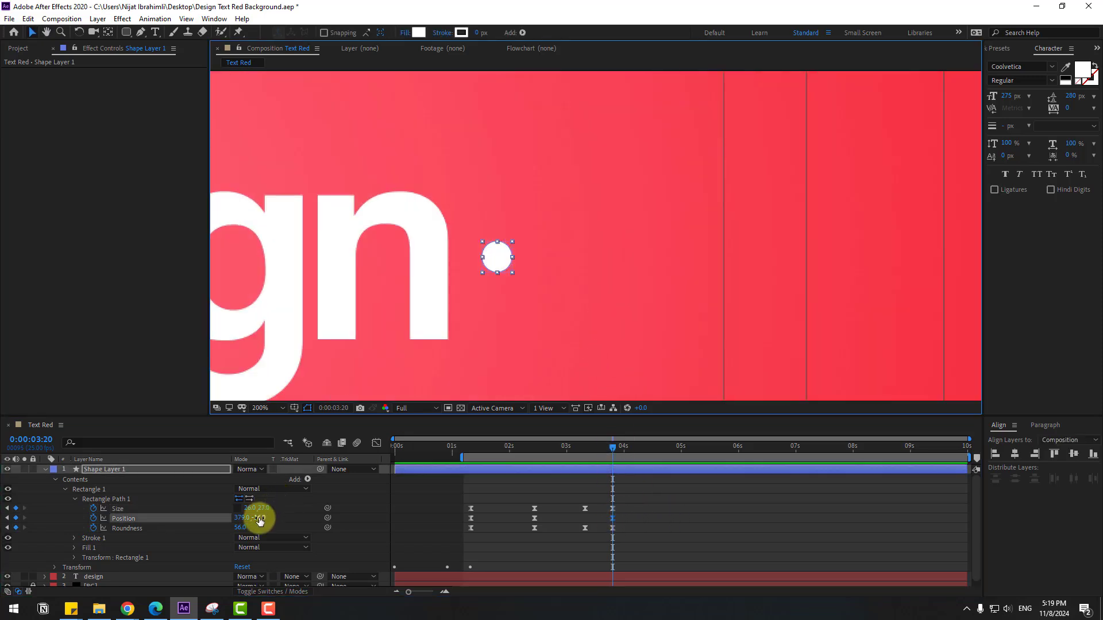
drag(261, 518, 275, 500)
click(674, 516)
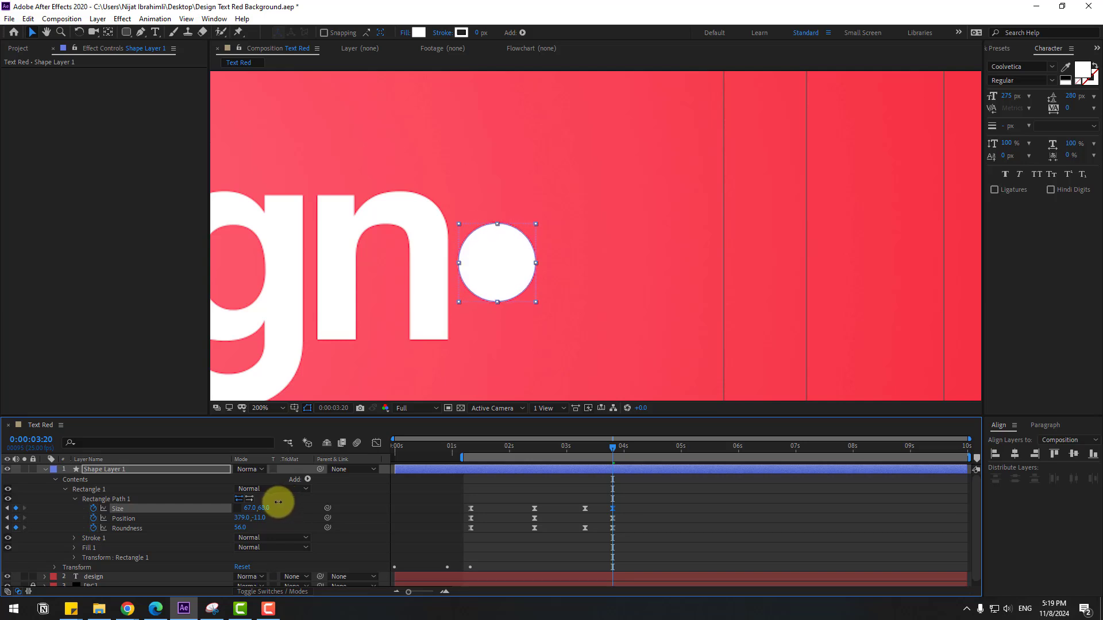
click(688, 386)
scroll(707, 298, down, 4)
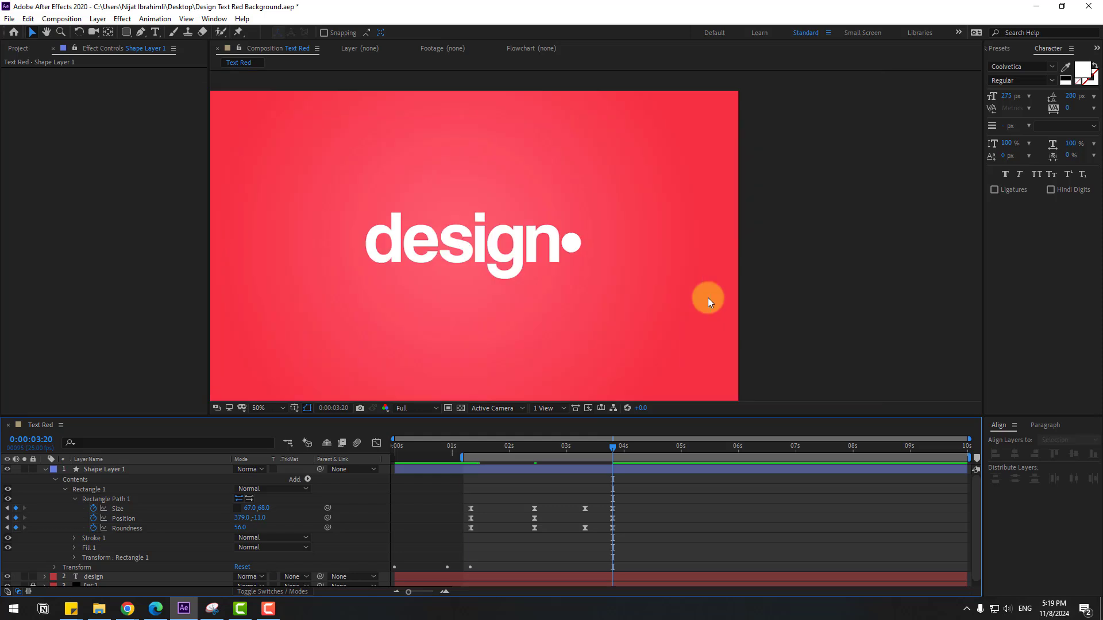
Preview the full animation, show only Shape Layer 1's animated properties with U, then select the design layer
key(space)
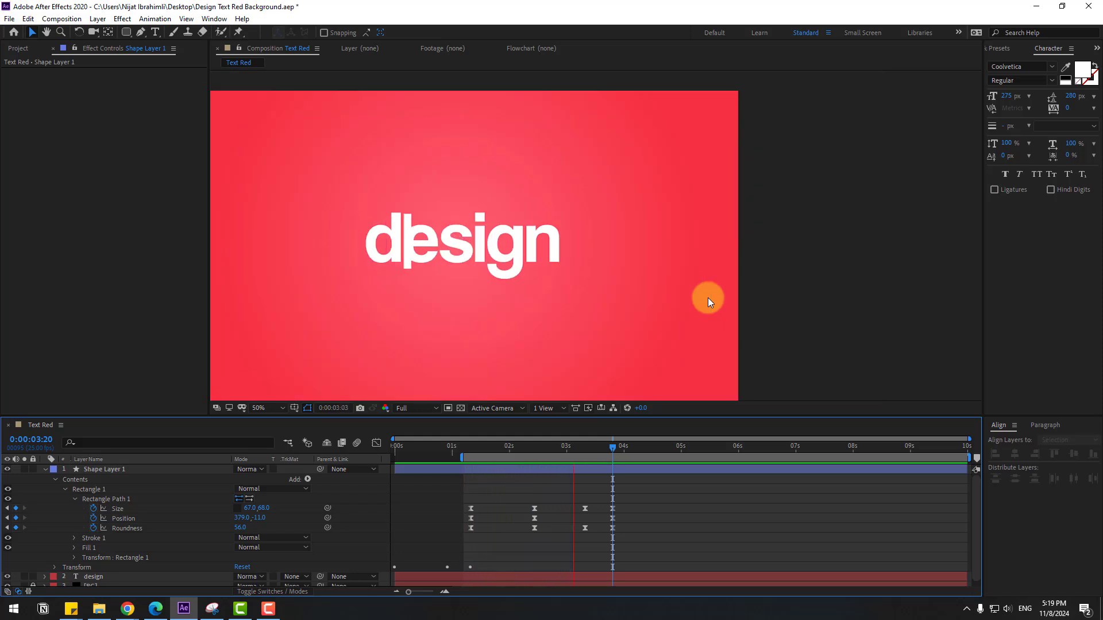
click(613, 429)
mouse_move(612, 446)
mouse_down()
mouse_move(547, 447)
mouse_move(611, 445)
mouse_up()
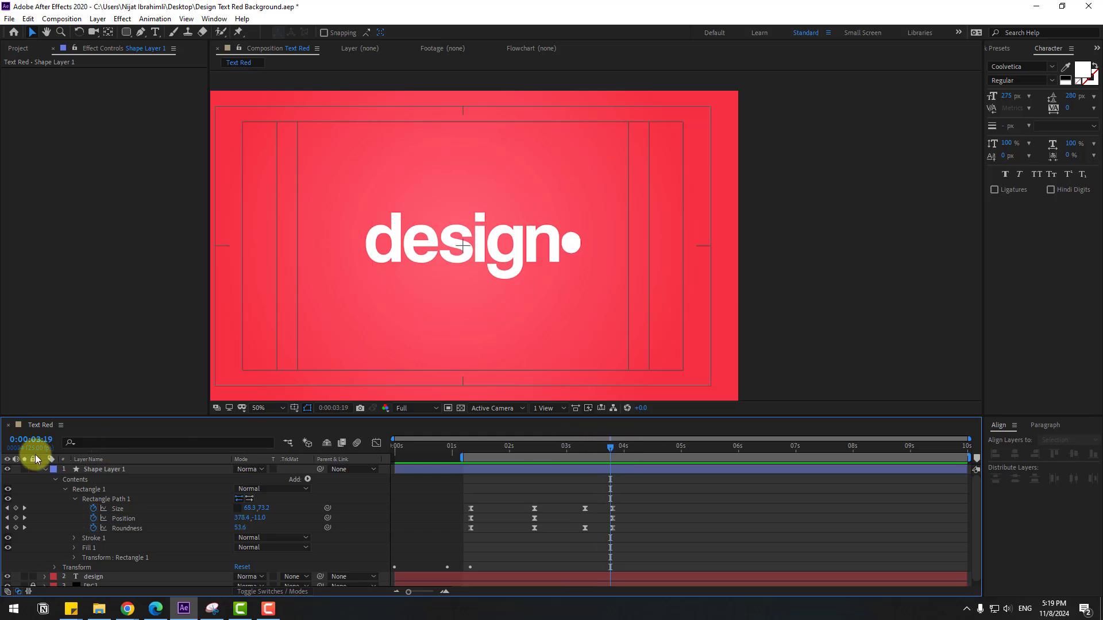
click(98, 471)
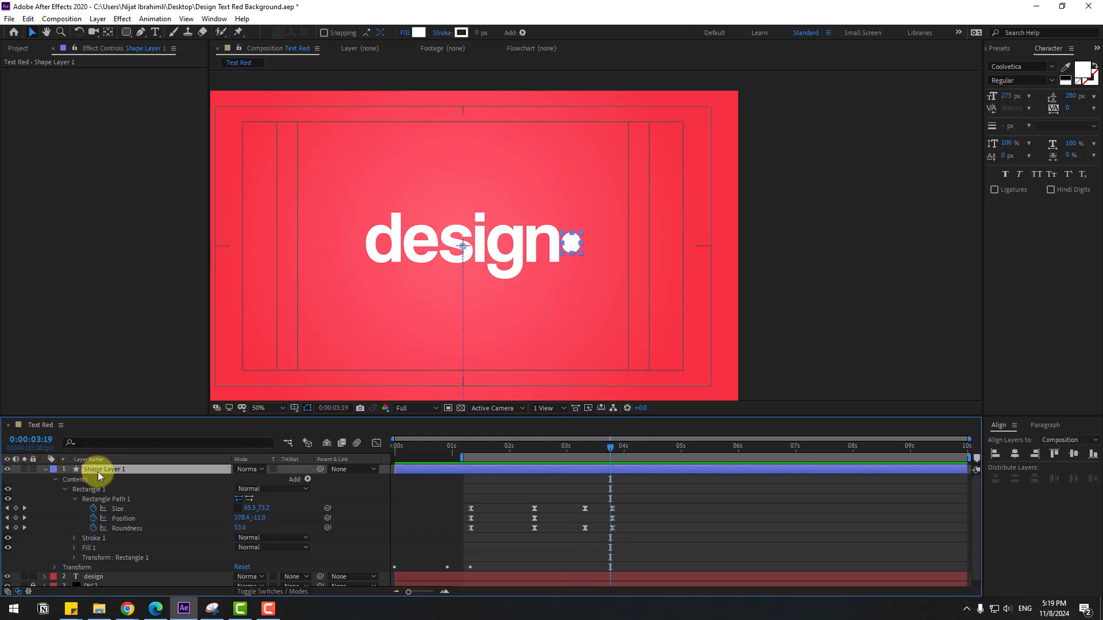
key(u)
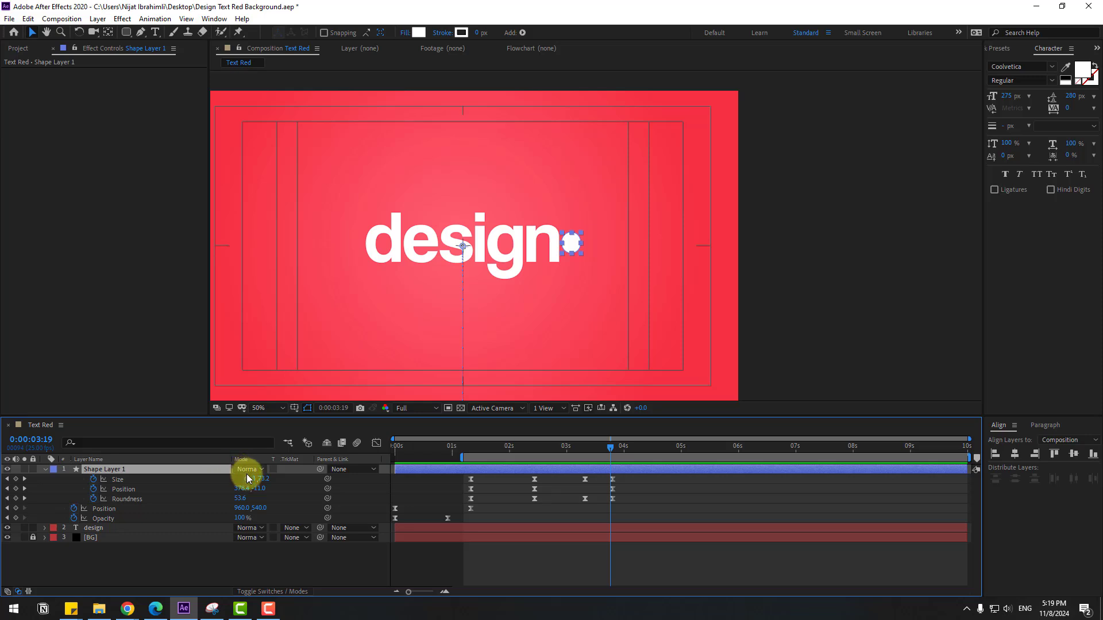
click(90, 528)
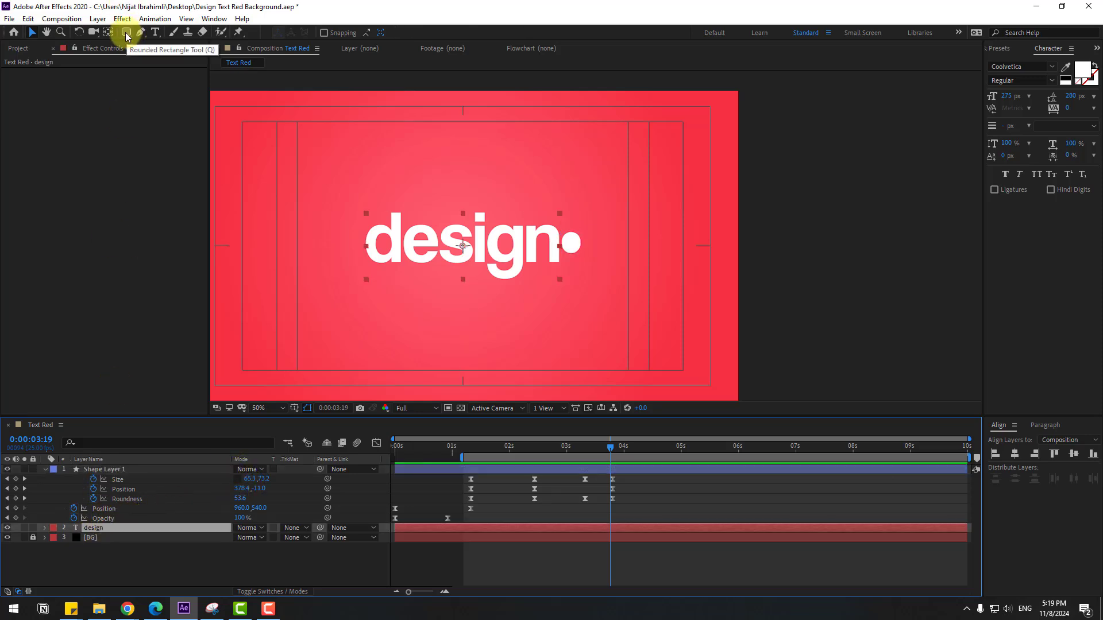
Draw a rectangular mask covering the 'design' text
drag(127, 36, 156, 37)
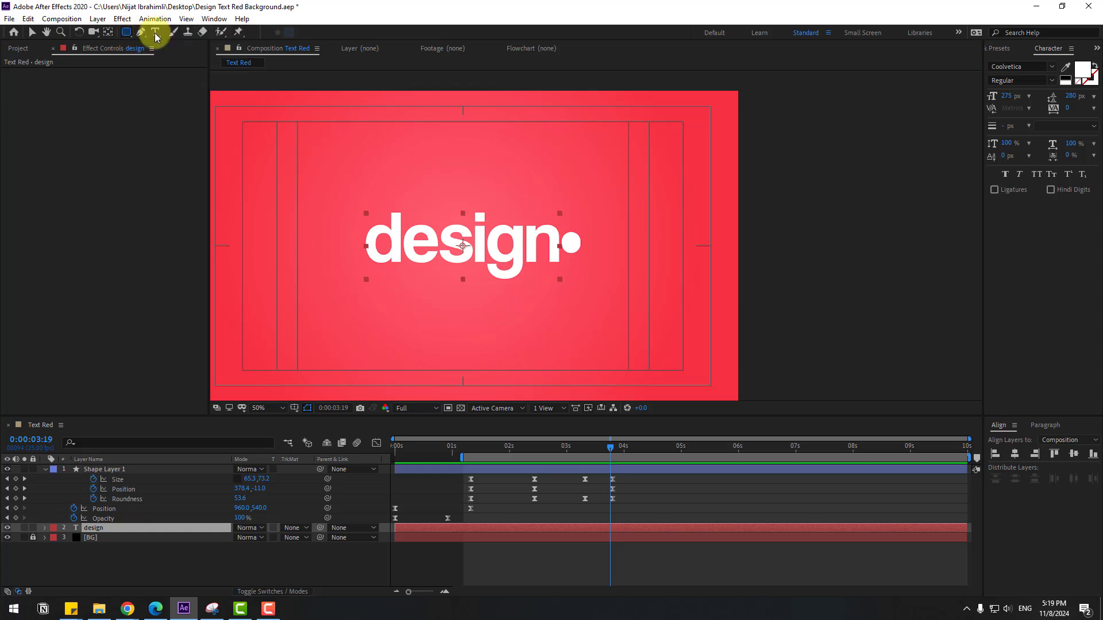
scroll(540, 248, up, 2)
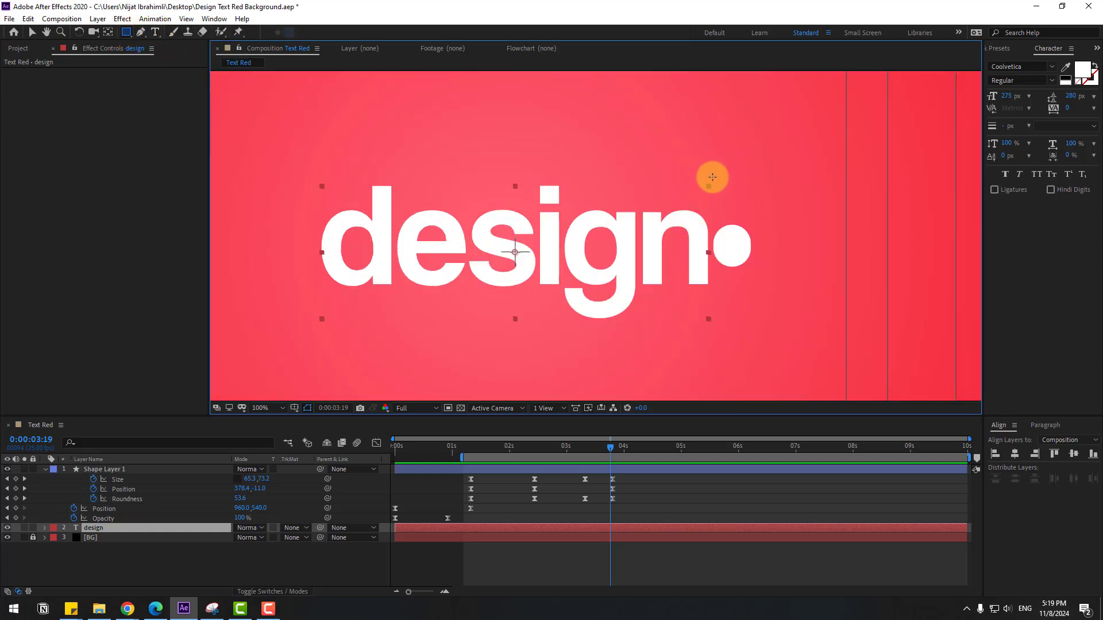
drag(713, 177, 319, 323)
click(33, 33)
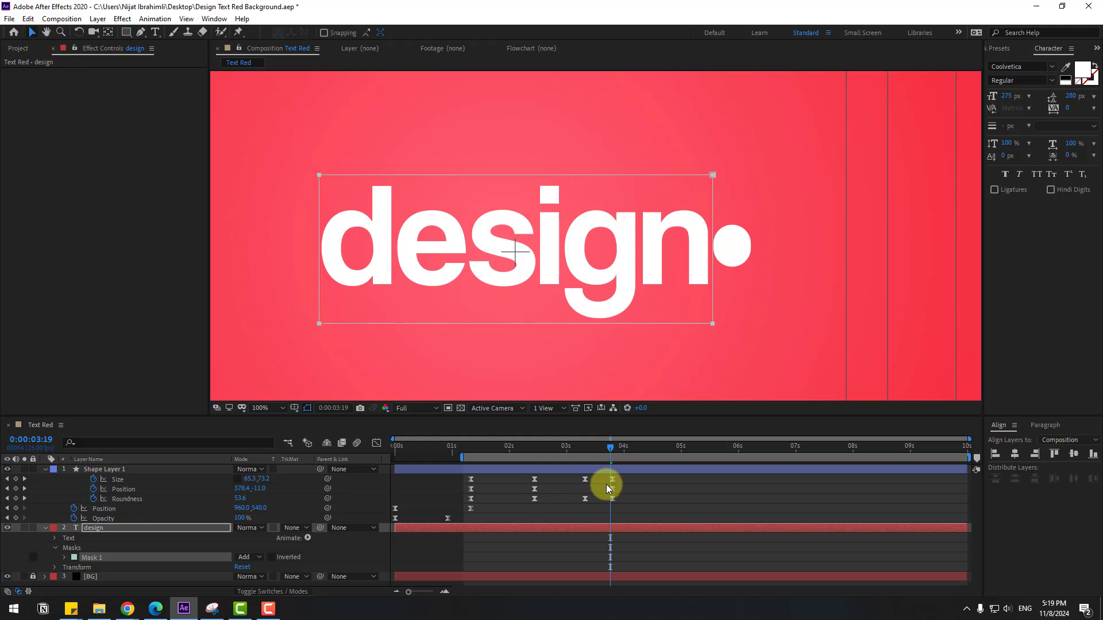
Add a Mask Path keyframe at 03:20, test-nudge the mask, and undo so the full word stays revealed
drag(611, 453, 612, 449)
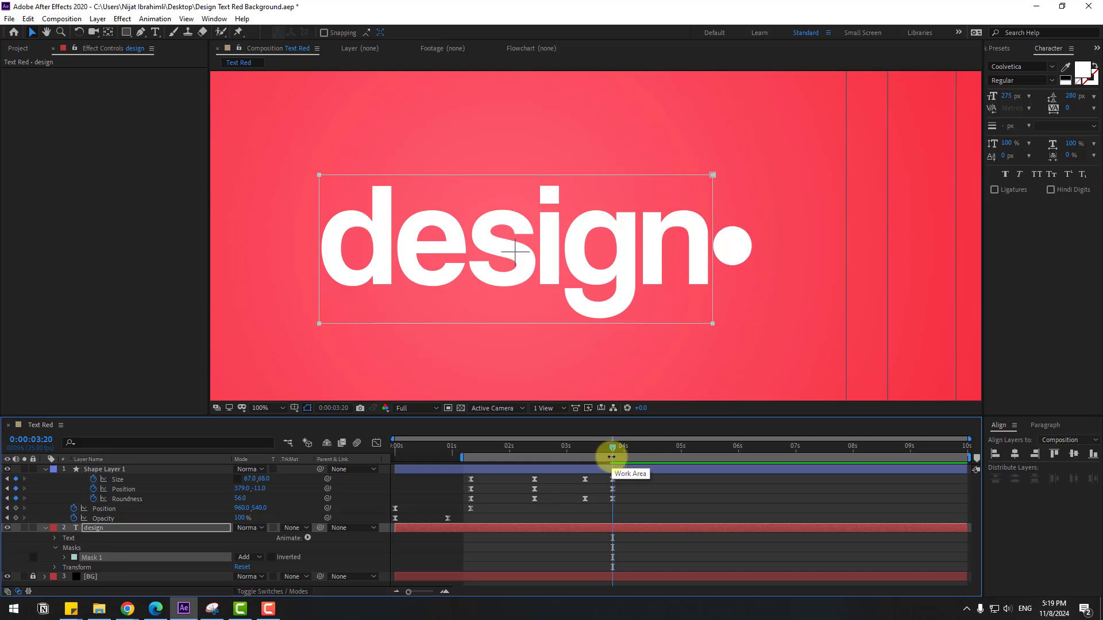
click(93, 529)
key(m)
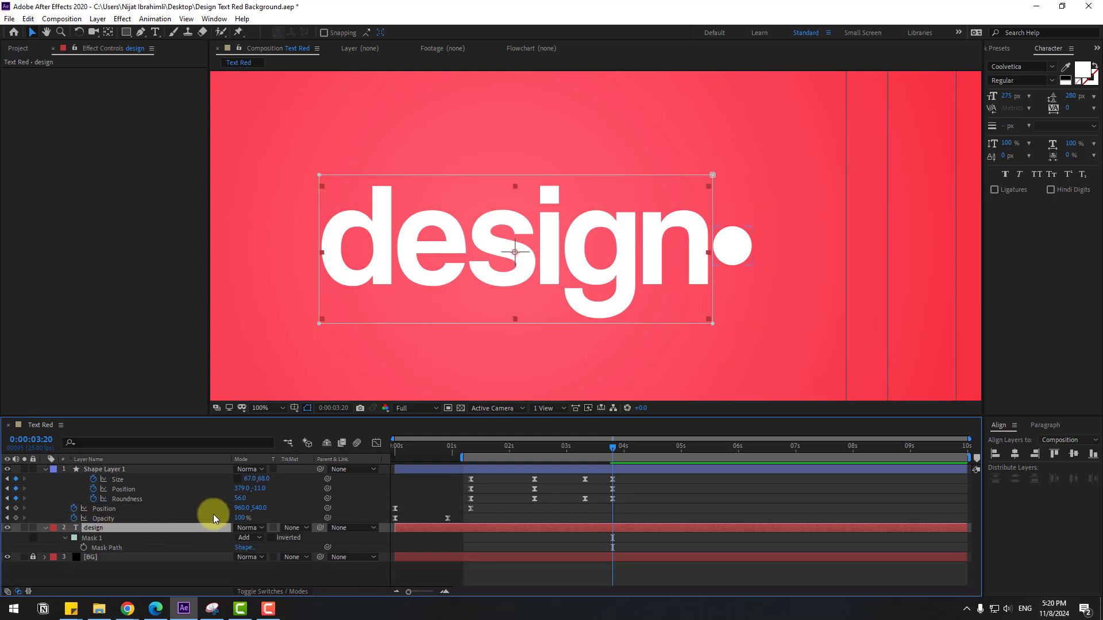
click(61, 543)
click(60, 543)
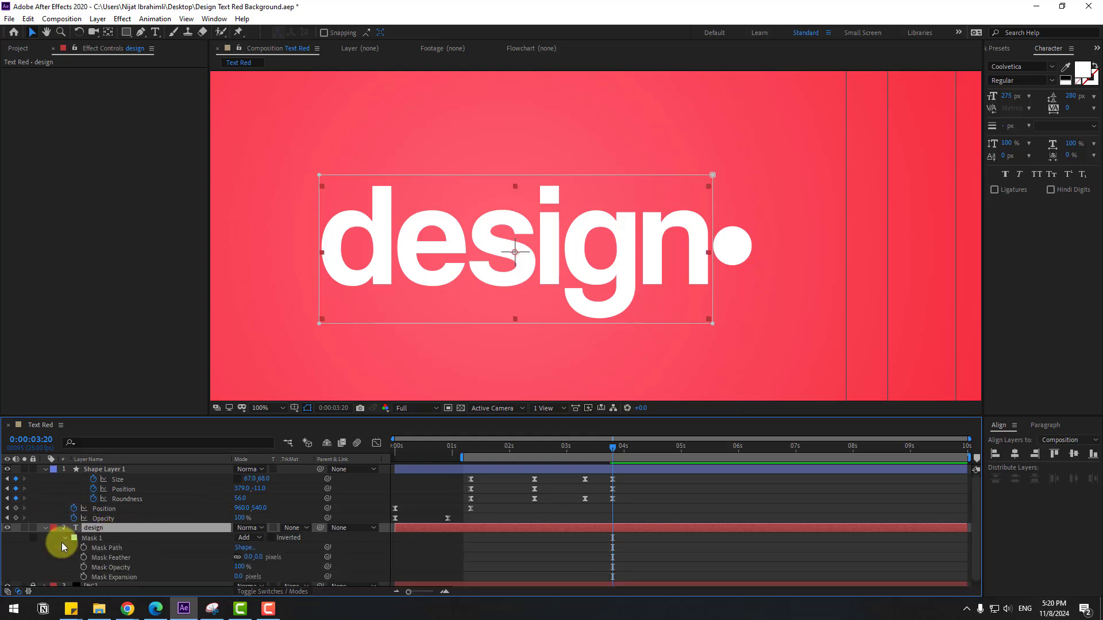
click(83, 547)
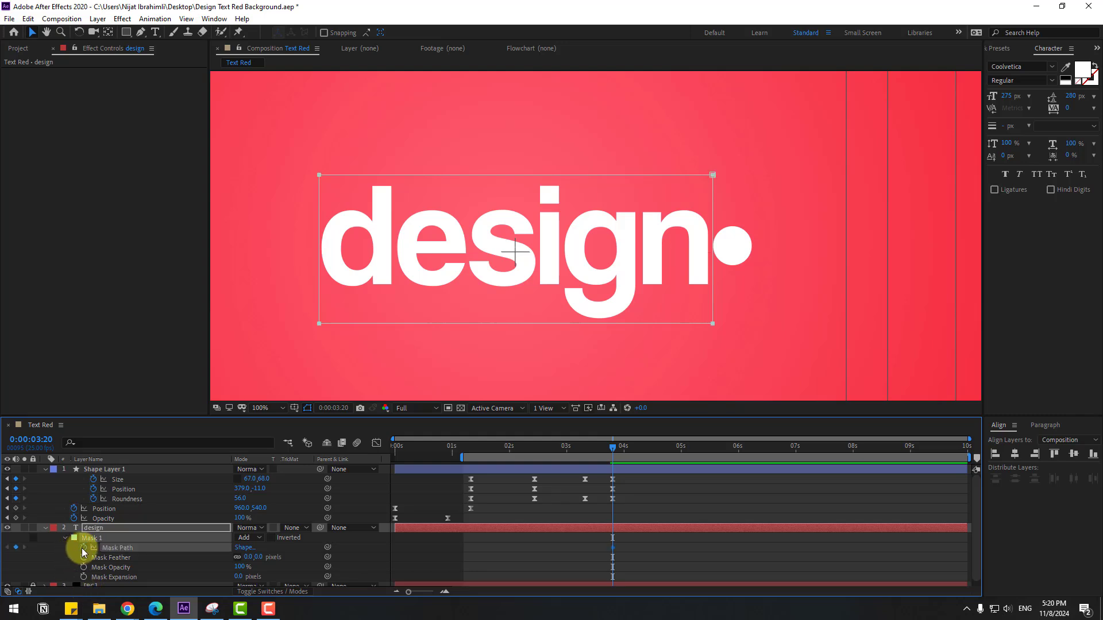
click(710, 329)
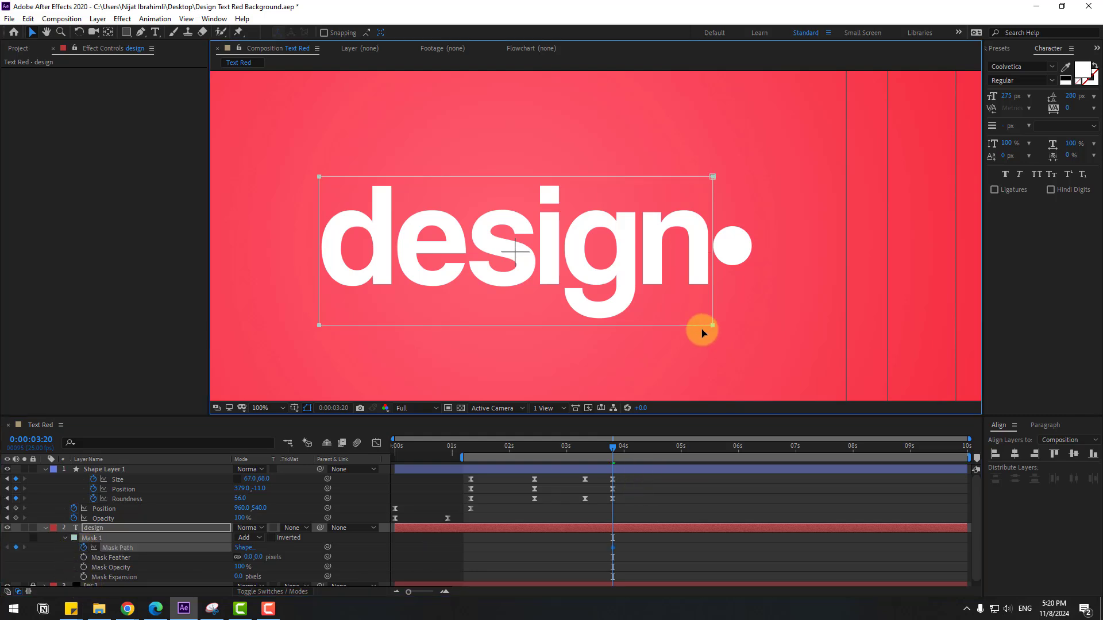
key(shift+Down)
key(shift+Down)
key(shift+Down)
key(shift+Down)
key(shift+Down)
key(shift+Down)
key(shift+Down)
key(shift+Left)
key(shift+Left)
key(shift+Left)
key(shift+Left)
key(shift+Left)
key(shift+Left)
key(shift+Left)
key(shift+Left)
key(shift+Left)
key(shift+Left)
key(shift+Left)
key(shift+Left)
key(shift+Left)
key(shift+Left)
key(shift+Left)
key(shift+Left)
key(shift+Left)
key(shift+Left)
key(ctrl+z)
key(ctrl+z)
key(ctrl+z)
key(ctrl+z)
key(ctrl+z)
key(ctrl+z)
key(ctrl+z)
key(ctrl+z)
key(ctrl+z)
key(ctrl+z)
key(ctrl+z)
key(ctrl+z)
key(ctrl+z)
key(ctrl+z)
key(ctrl+z)
key(ctrl+z)
key(ctrl+z)
key(ctrl+z)
key(ctrl+z)
key(ctrl+z)
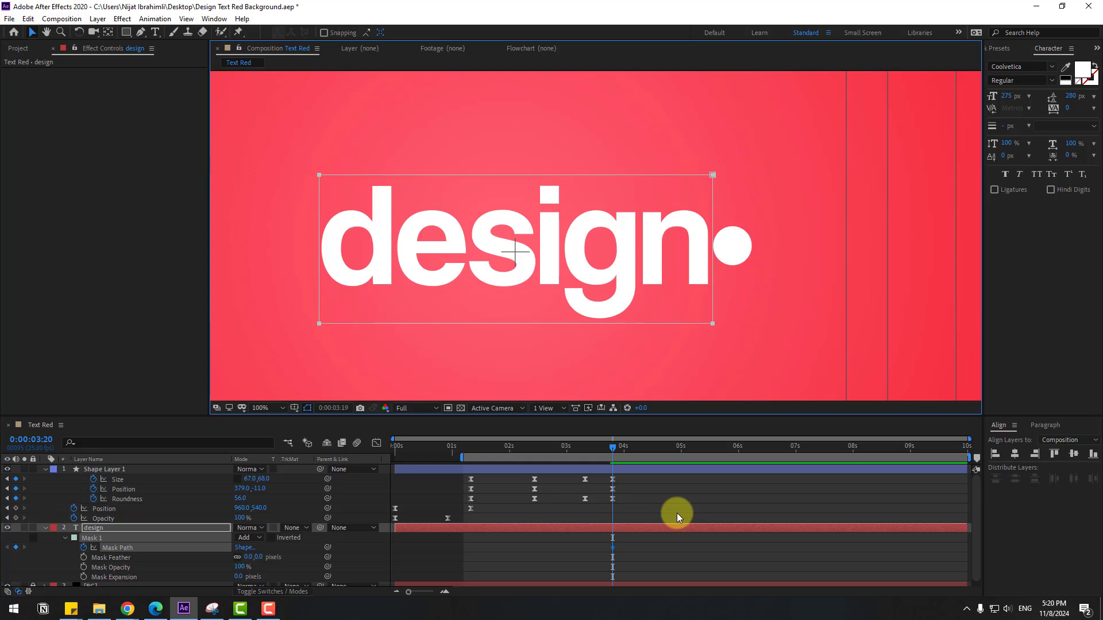
Move the Mask Path keyframe to 03:17 and pull the mask's right edge slightly left two frames earlier
key(Page_Up)
key(Page_Up)
key(Page_Up)
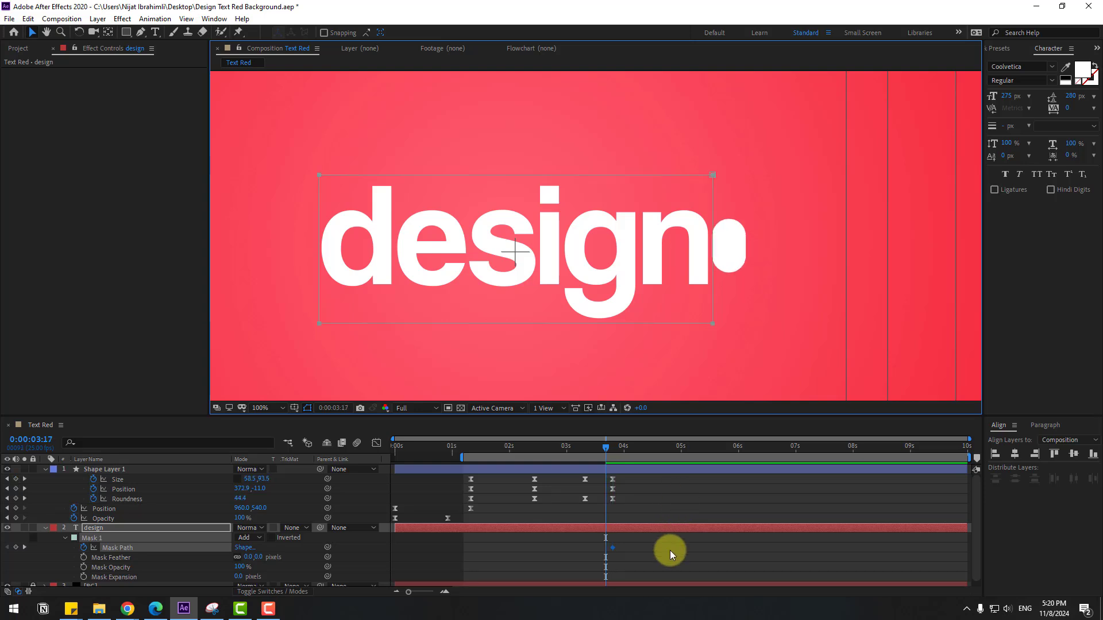
key(equal)
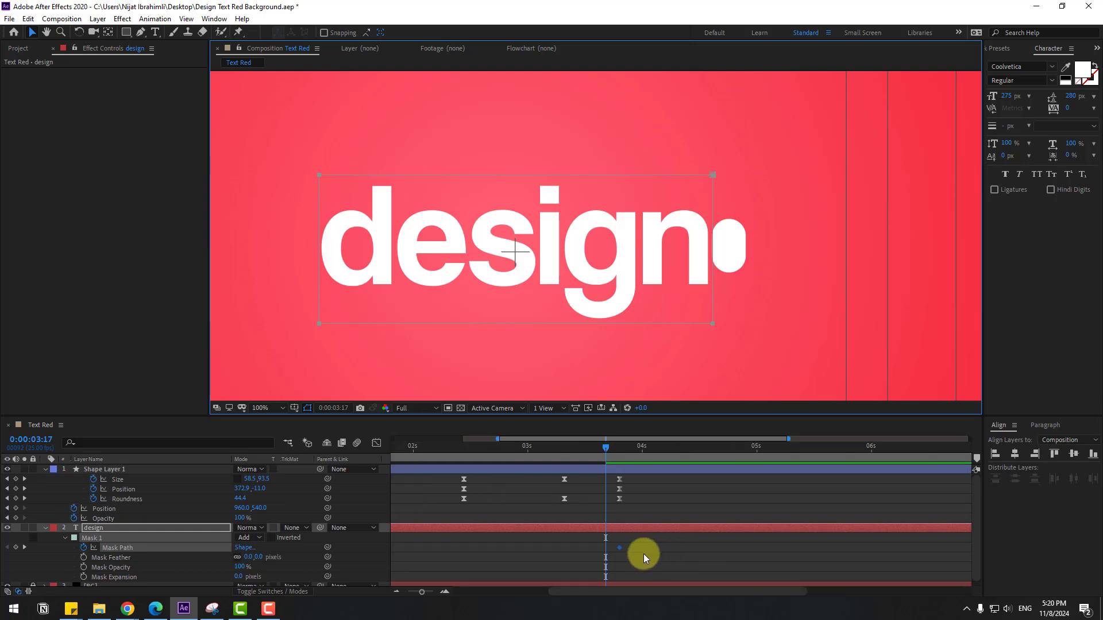
drag(619, 549, 604, 549)
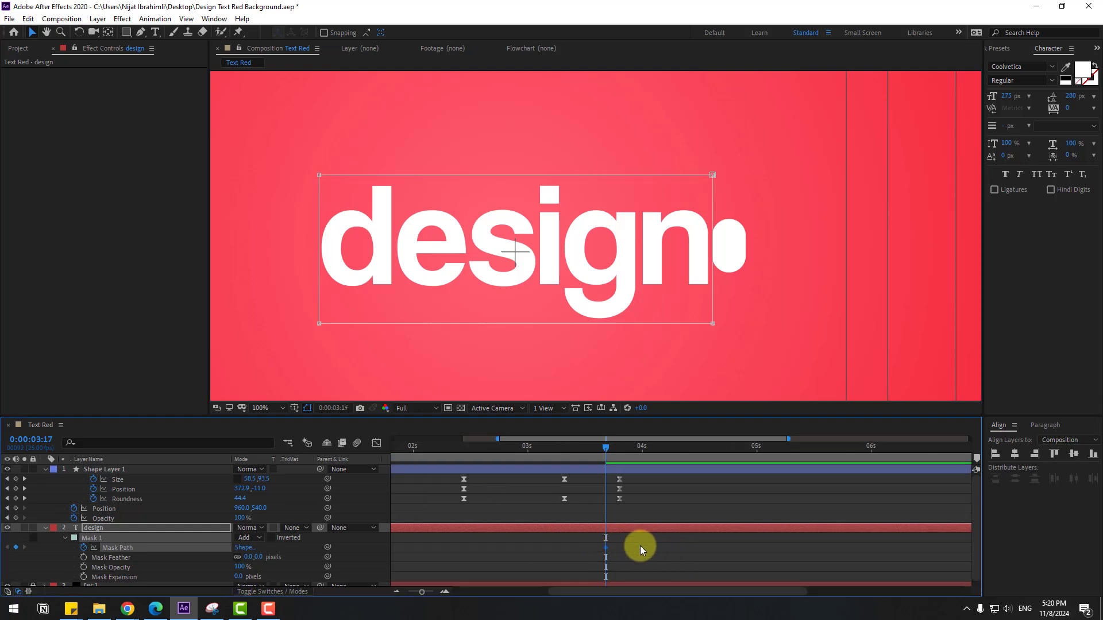
key(Page_Up)
key(Page_Up)
key(Page_Up)
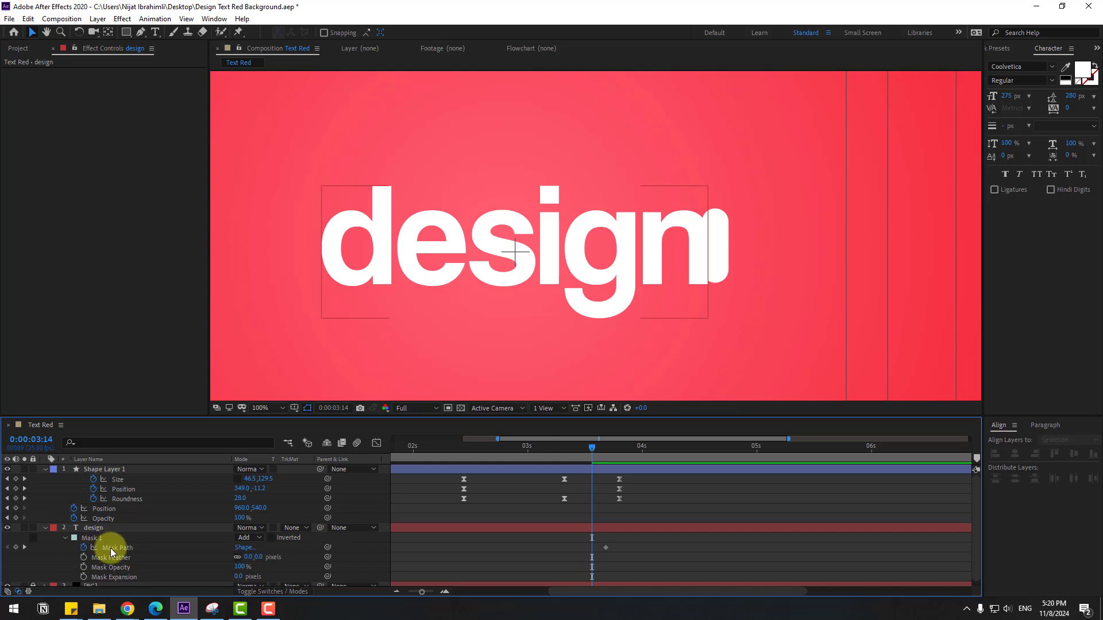
click(118, 546)
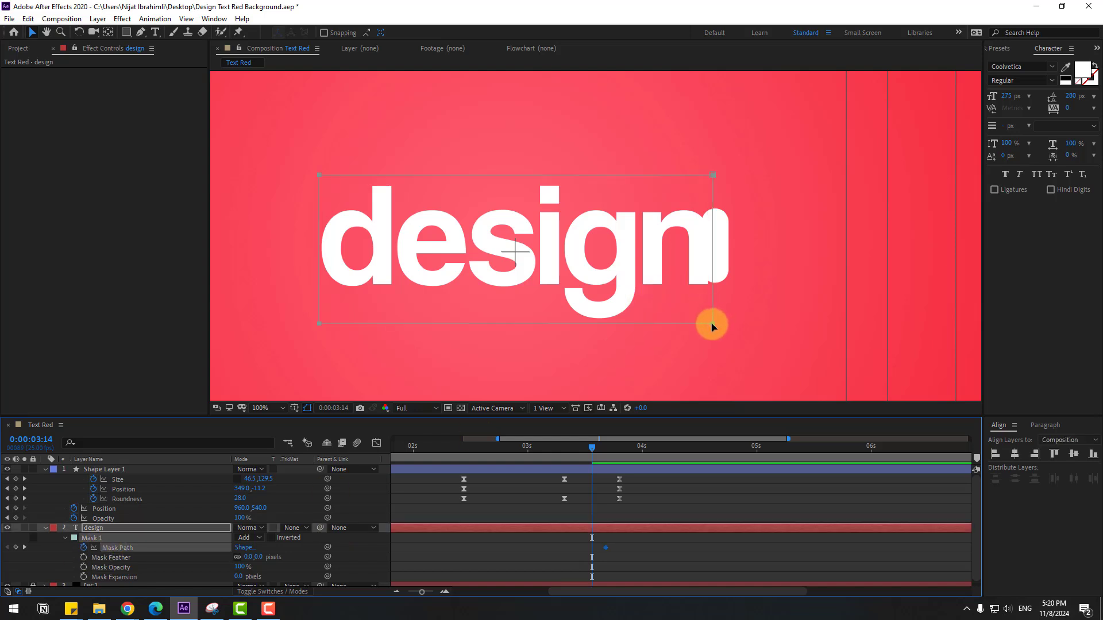
drag(712, 326, 422, 326)
Keyframe the mask's right edge further left from 03:02 back to 02:24, hiding the letters
key(Page_Up)
key(Page_Up)
key(Page_Up)
key(Page_Up)
key(Page_Up)
key(Page_Up)
key(Page_Up)
key(Page_Up)
key(Page_Up)
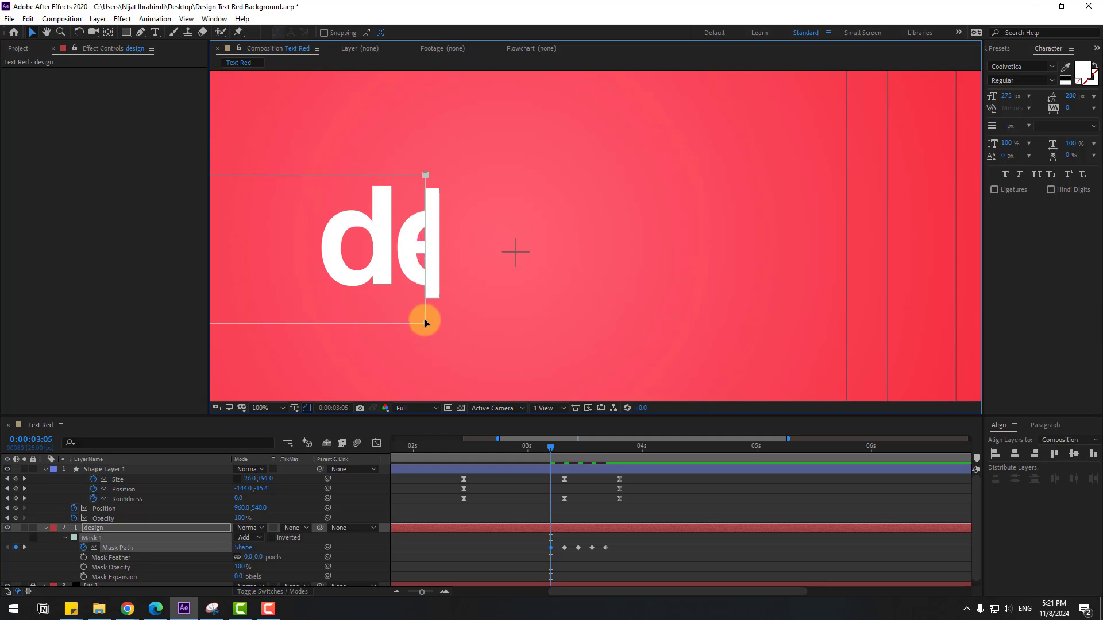
key(Page_Up)
key(Page_Up)
key(Page_Up)
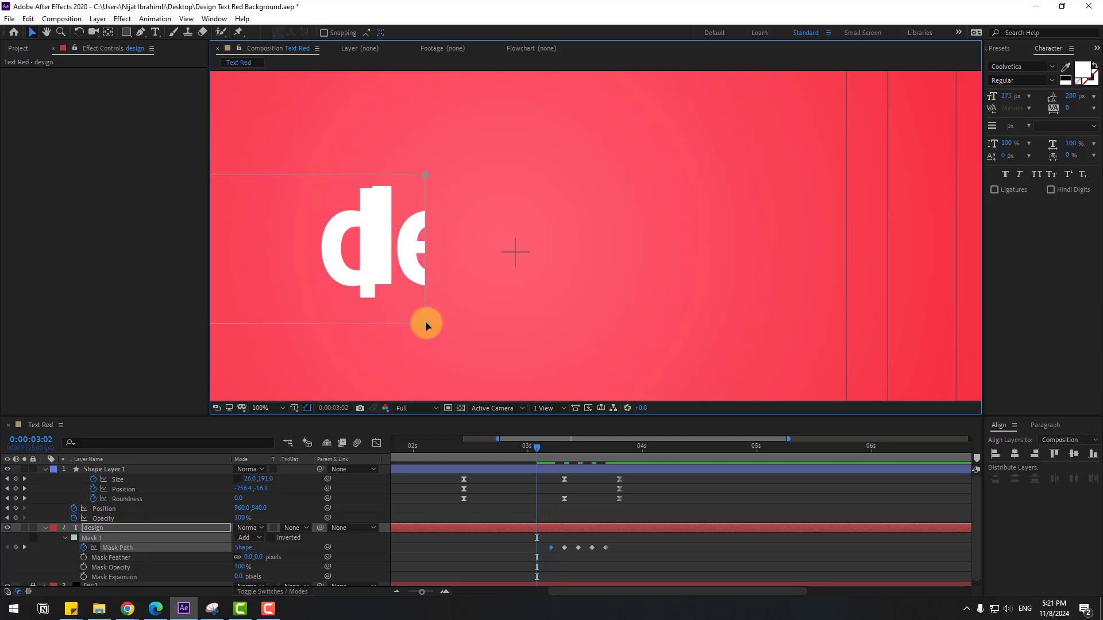
drag(426, 325, 356, 326)
key(Page_Up)
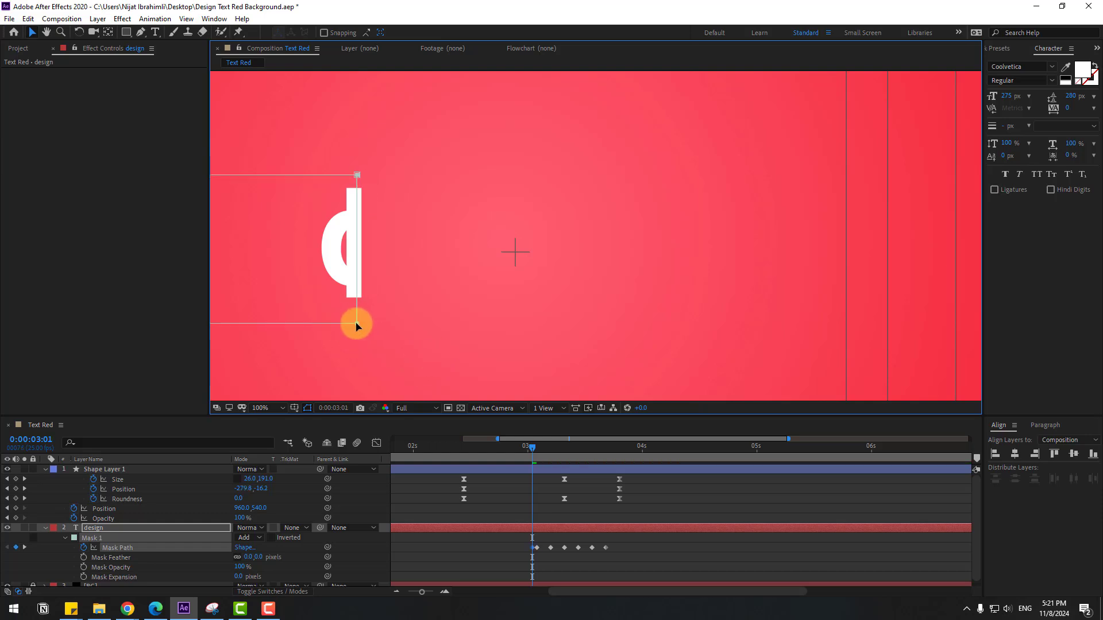
key(Page_Up)
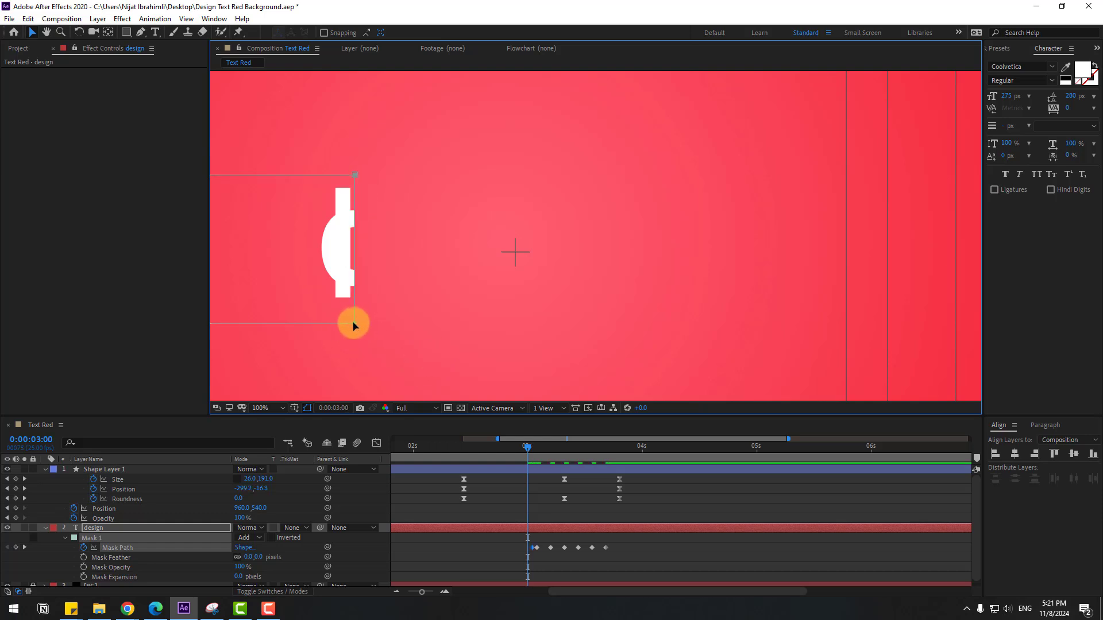
key(Page_Up)
drag(344, 324, 317, 324)
key(Page_Up)
Around 03:10–03:11, shift the mask right so the reveal follows the bar, then check through 03:18
drag(519, 449, 569, 456)
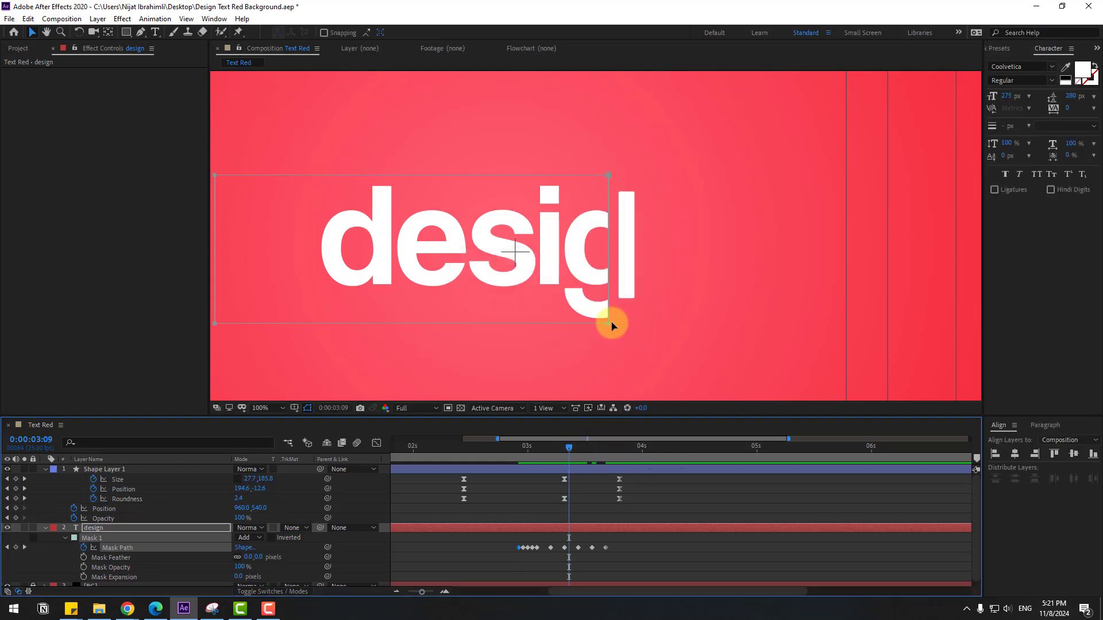
drag(611, 326, 626, 326)
key(Page_Down)
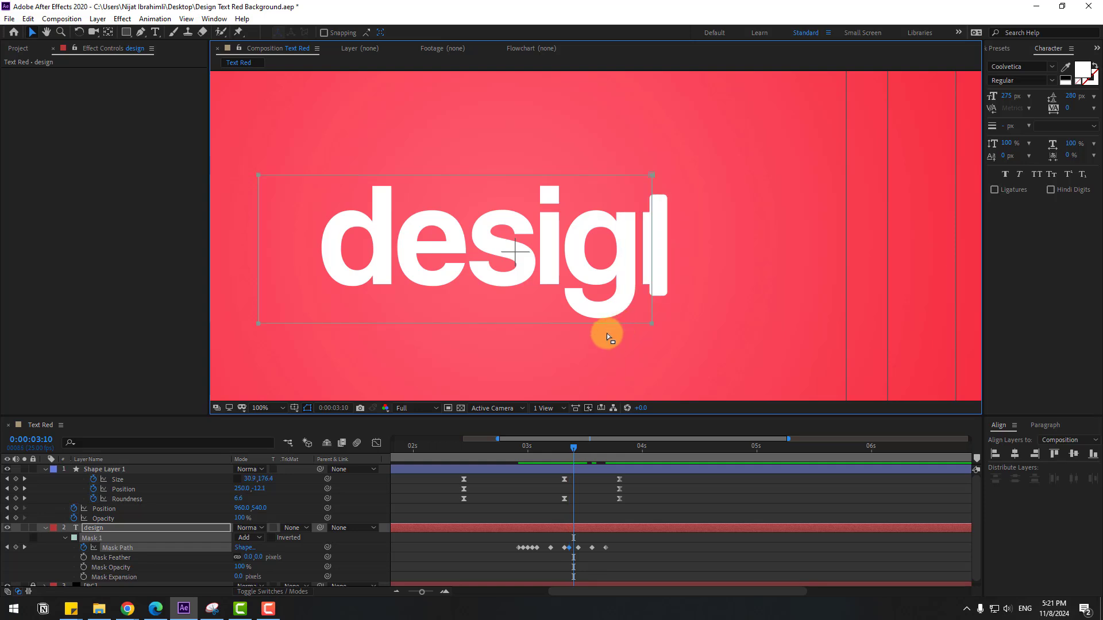
drag(651, 326, 657, 324)
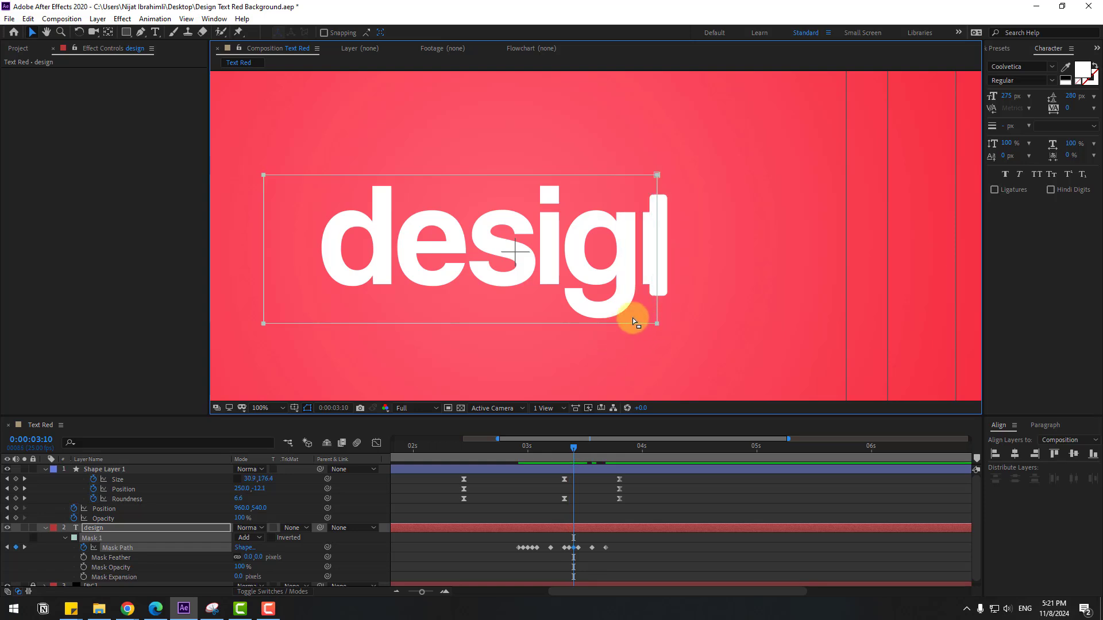
key(Page_Down)
key(Page_Down)
key(Page_Down)
key(Page_Down)
key(Page_Down)
key(Page_Down)
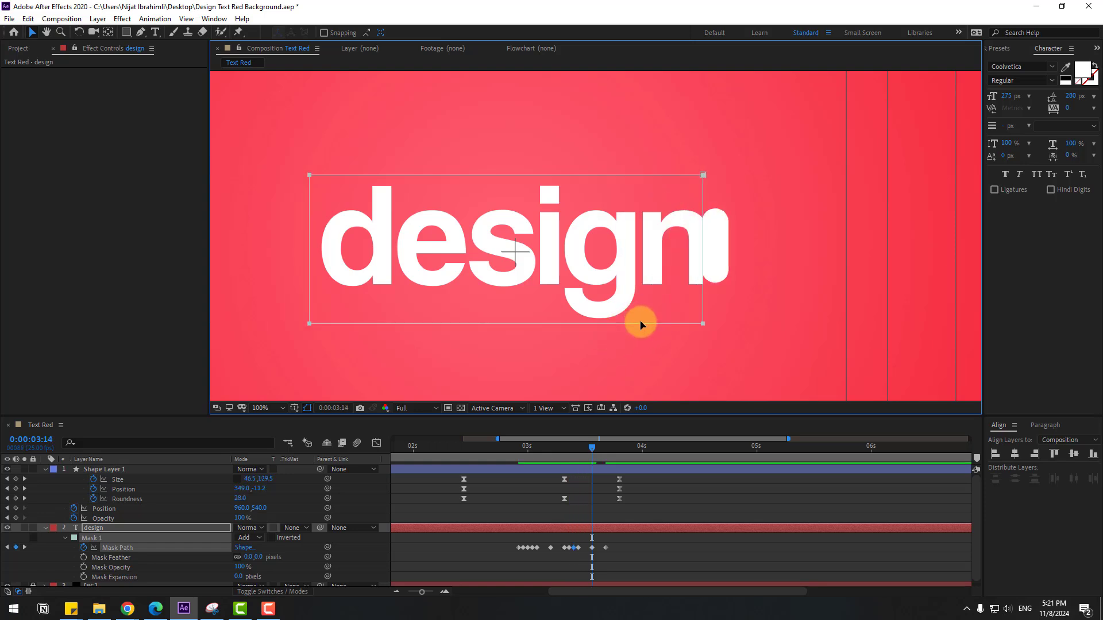
key(Page_Down)
key(Page_Down)
scroll(678, 243, down, 4)
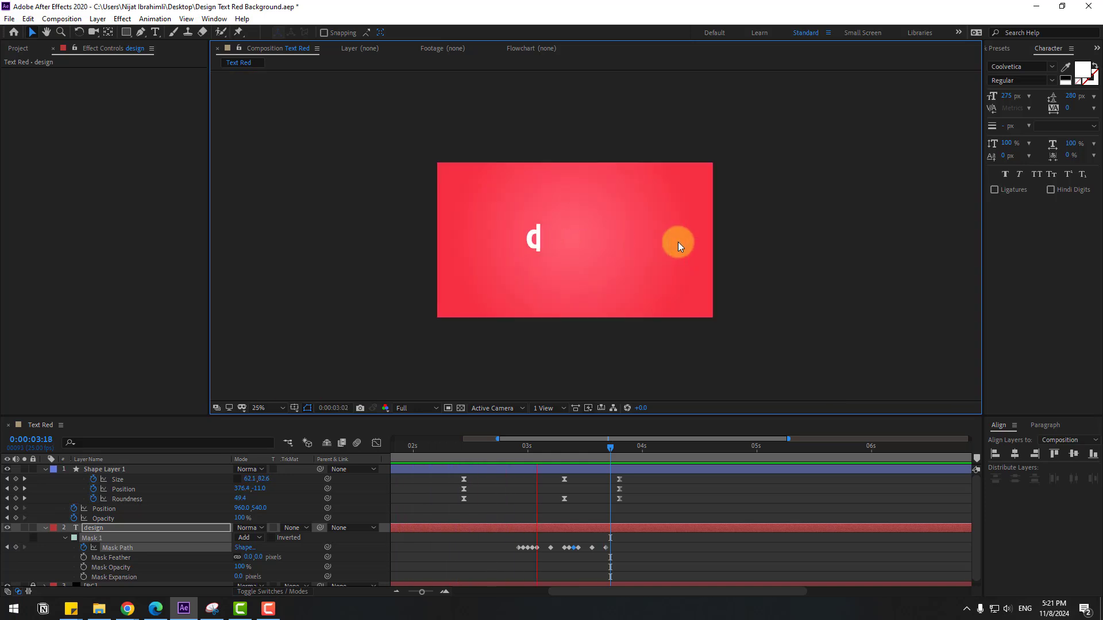
key(period)
Fit the composition in the viewer, collapse both layers, and set the work area to 0–8.8 s
click(265, 408)
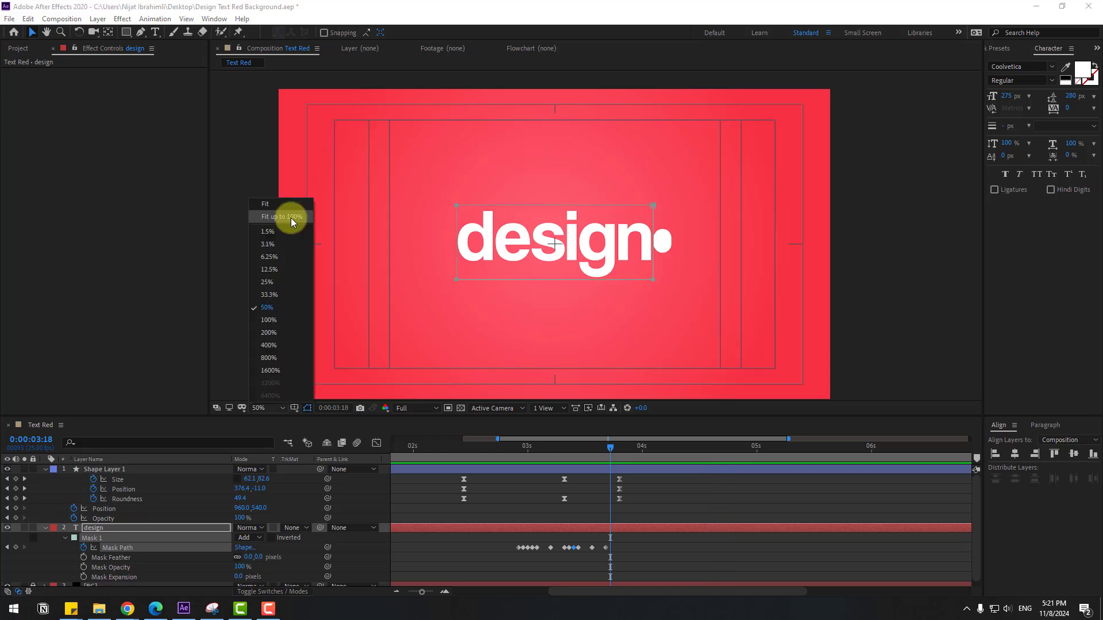
click(290, 216)
click(45, 470)
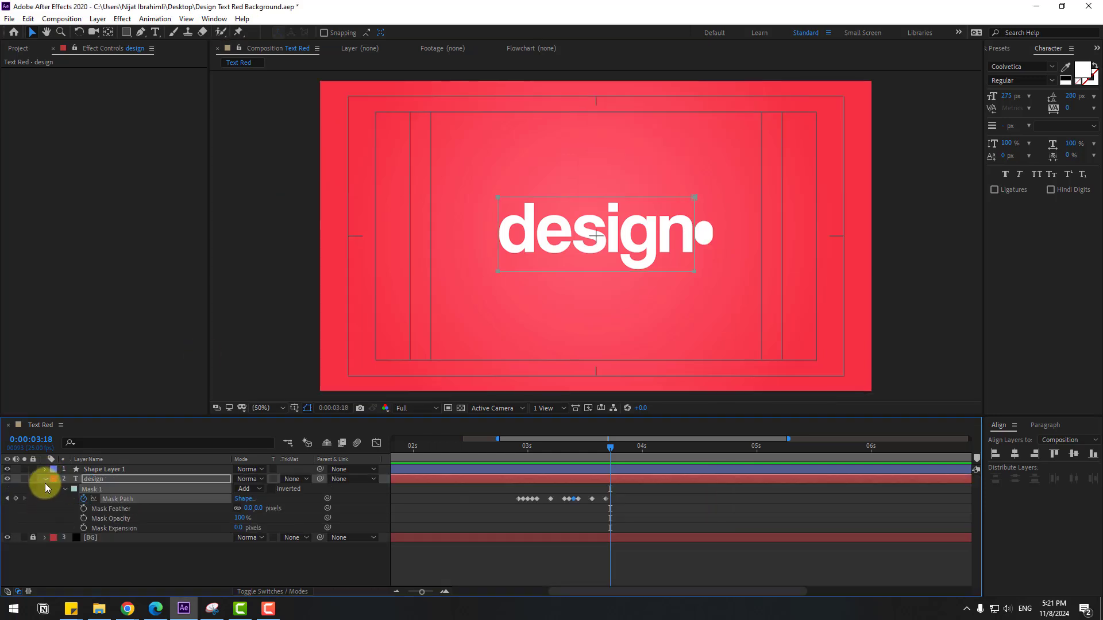
click(44, 479)
click(394, 496)
key(semicolon)
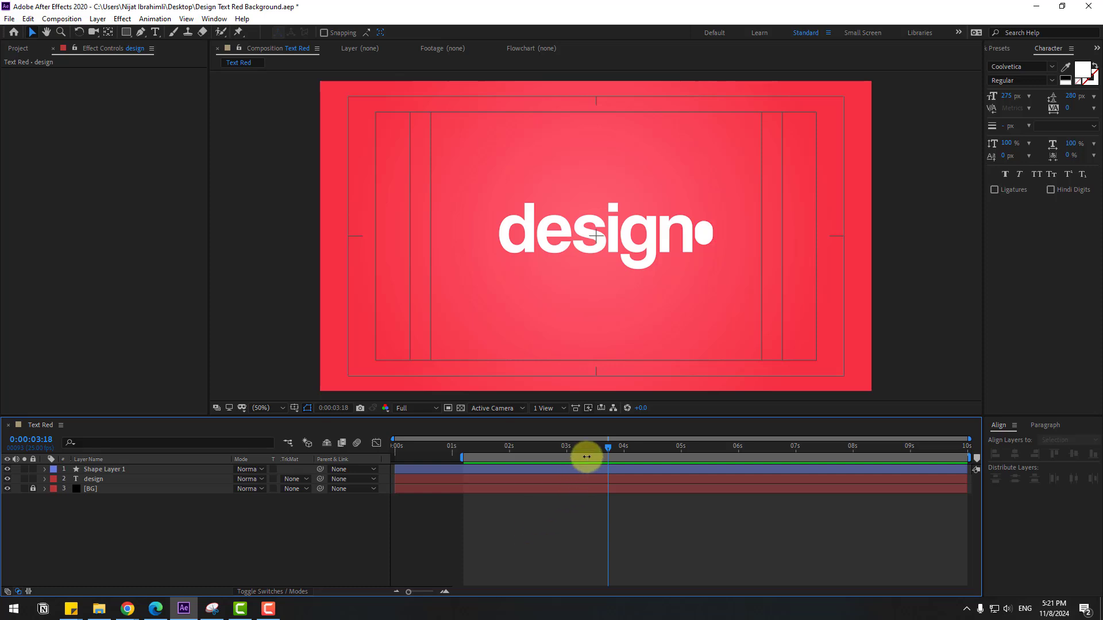
drag(586, 457, 259, 529)
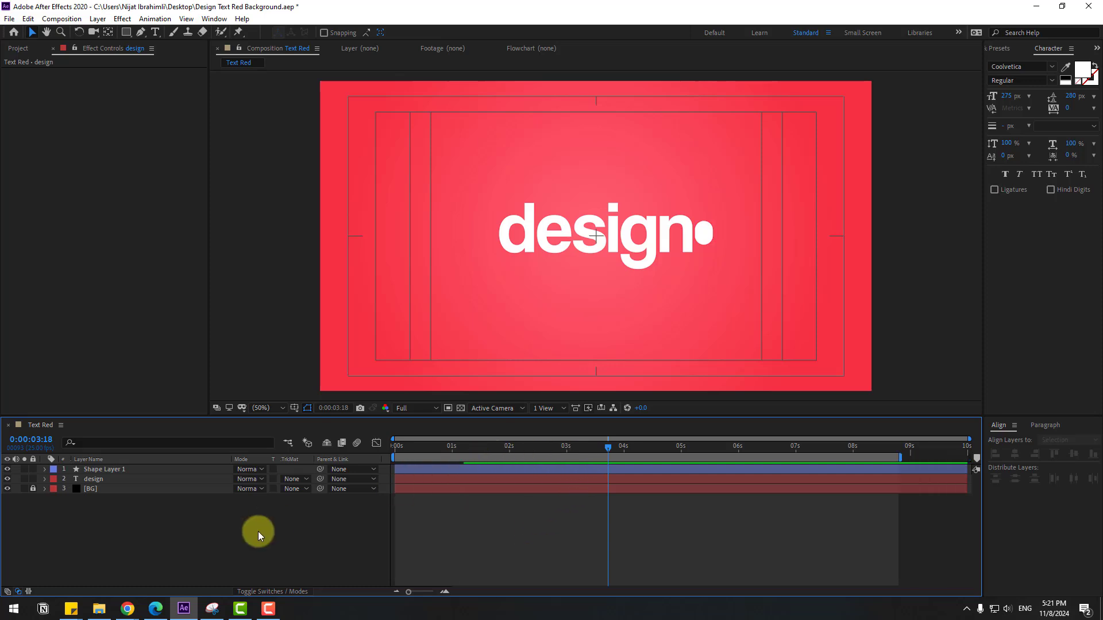
Draw a flat ellipse below the 'design' word
click(126, 36)
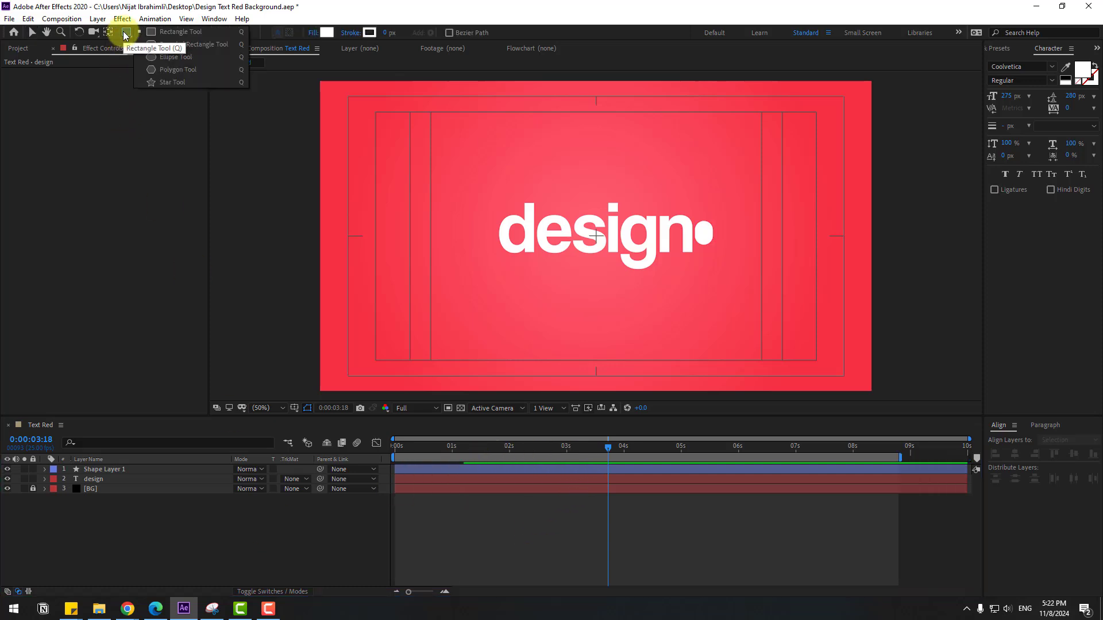
click(175, 58)
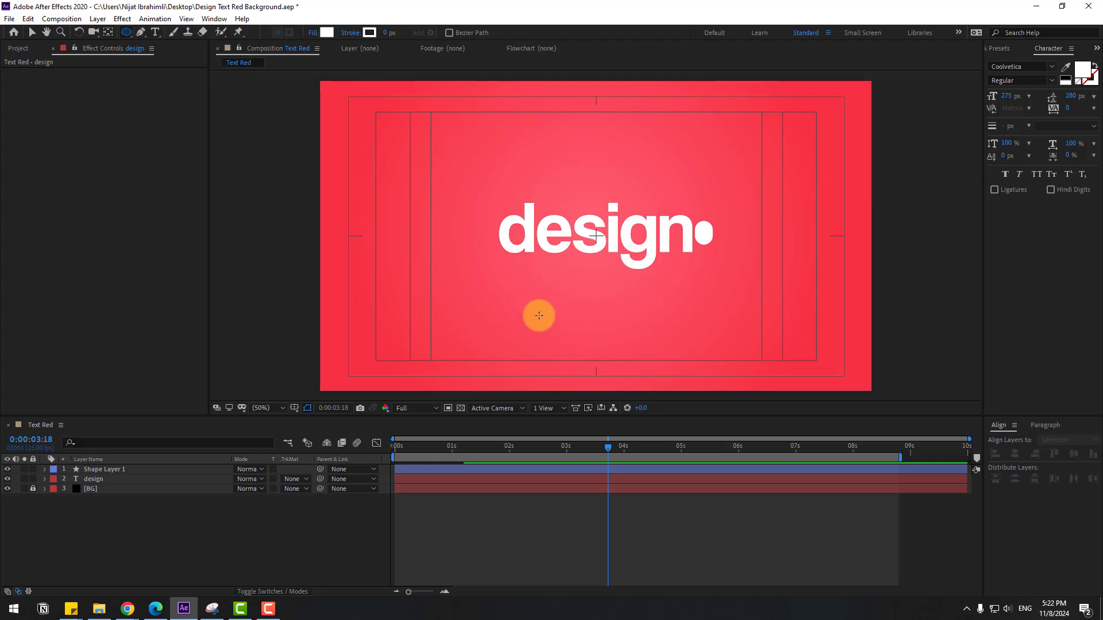
drag(521, 310, 702, 332)
click(33, 34)
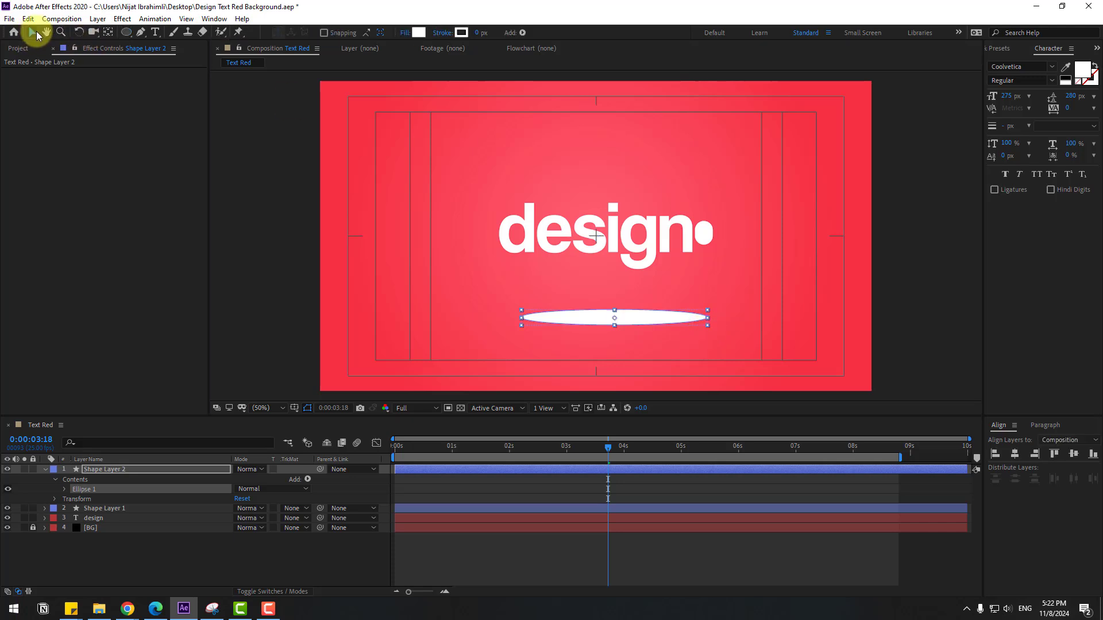
Fill the ellipse with the background red sampled from the composition, darkened slightly
click(419, 33)
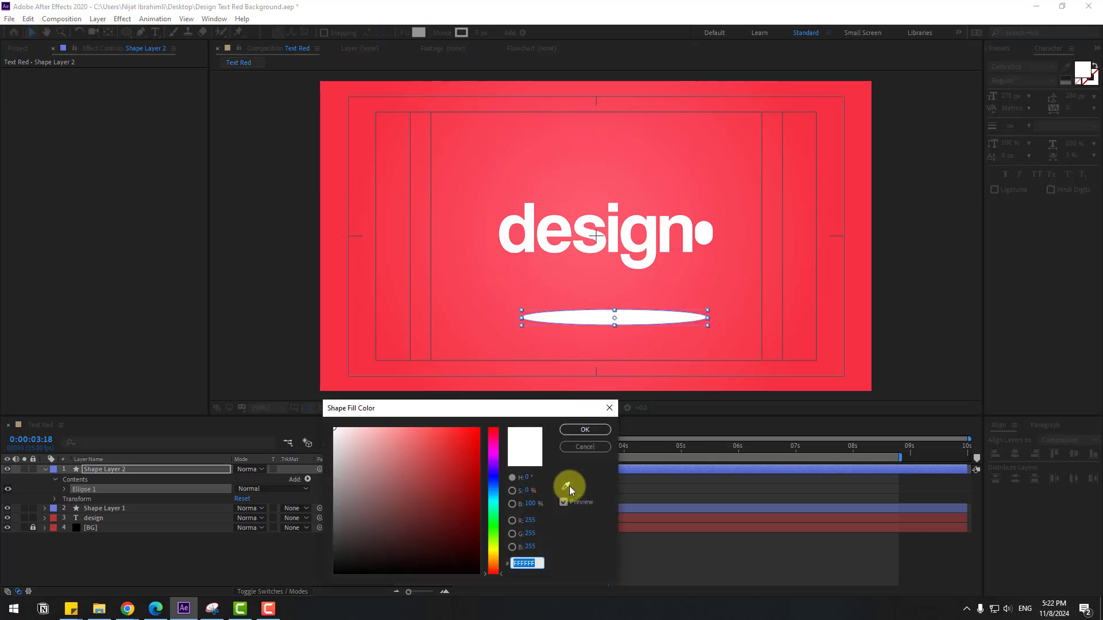
click(566, 487)
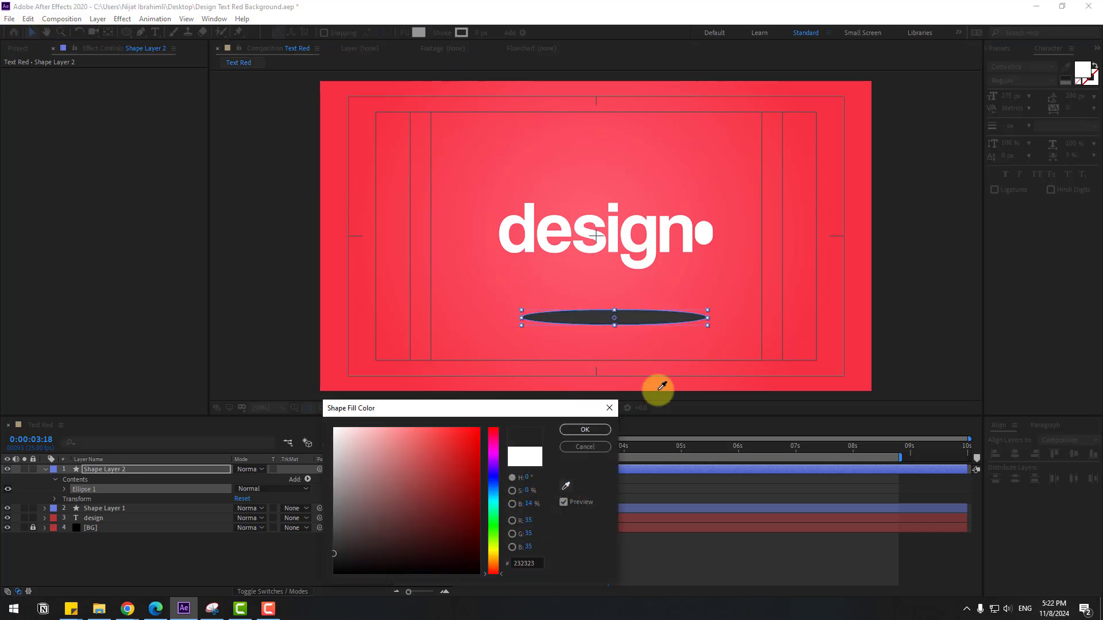
click(664, 339)
drag(438, 432, 442, 436)
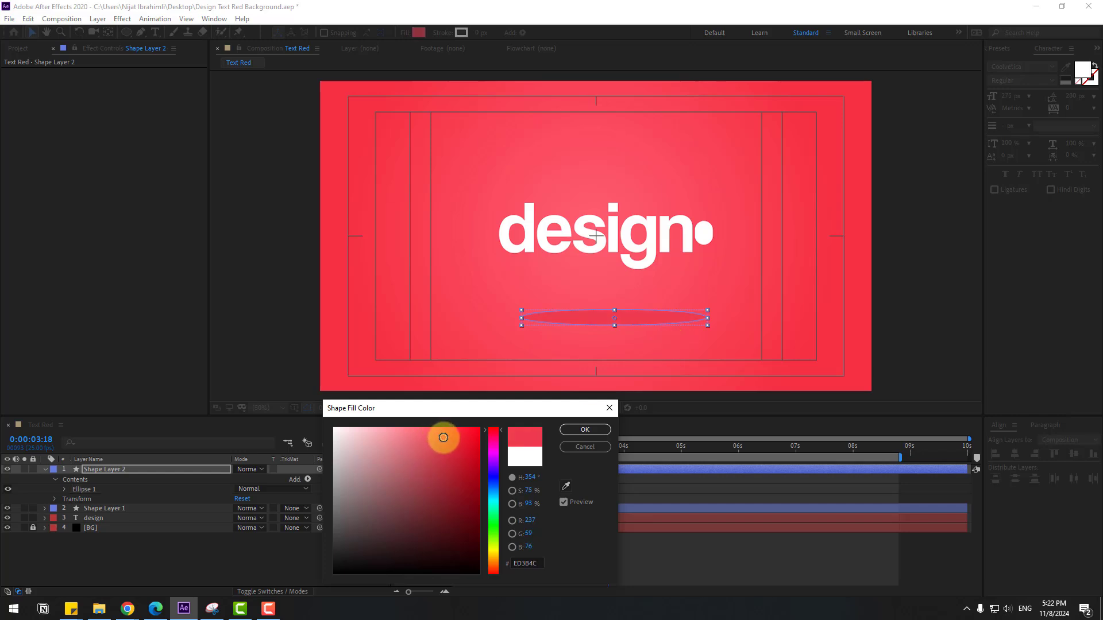
click(580, 431)
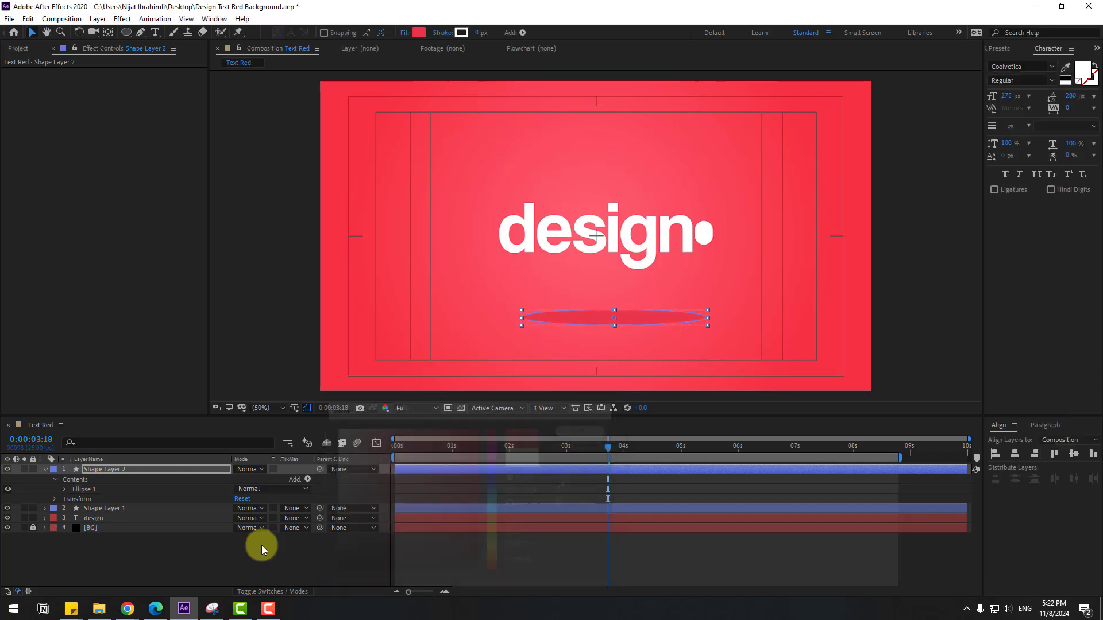
Move the ellipse's anchor point to its left end, then zoom out and move the time earlier
scroll(616, 299, up, 2)
drag(418, 338, 448, 193)
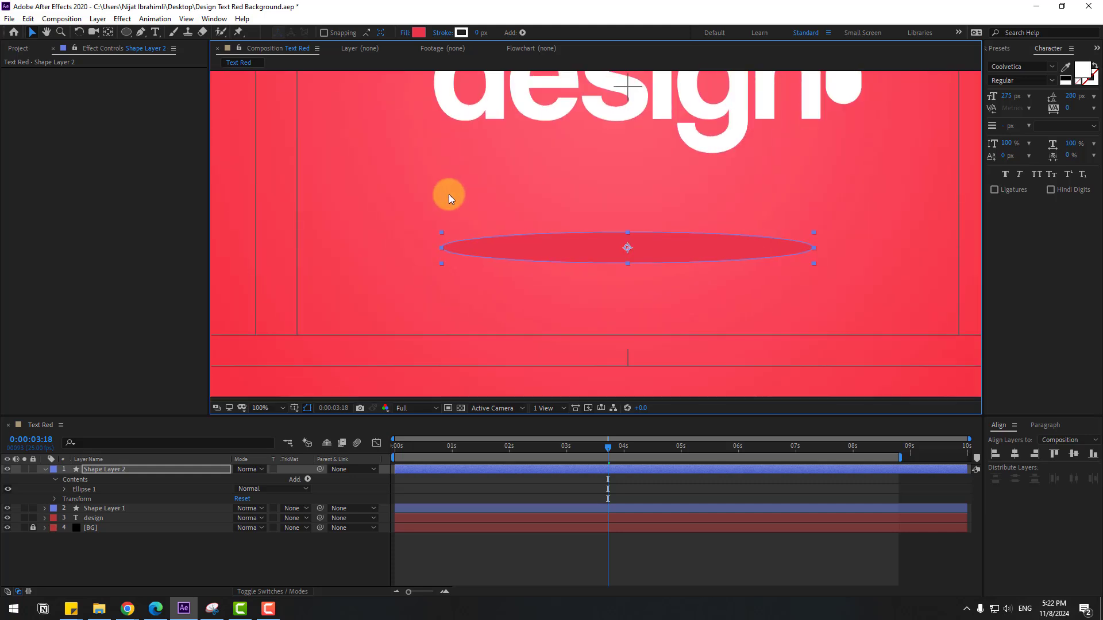
click(107, 33)
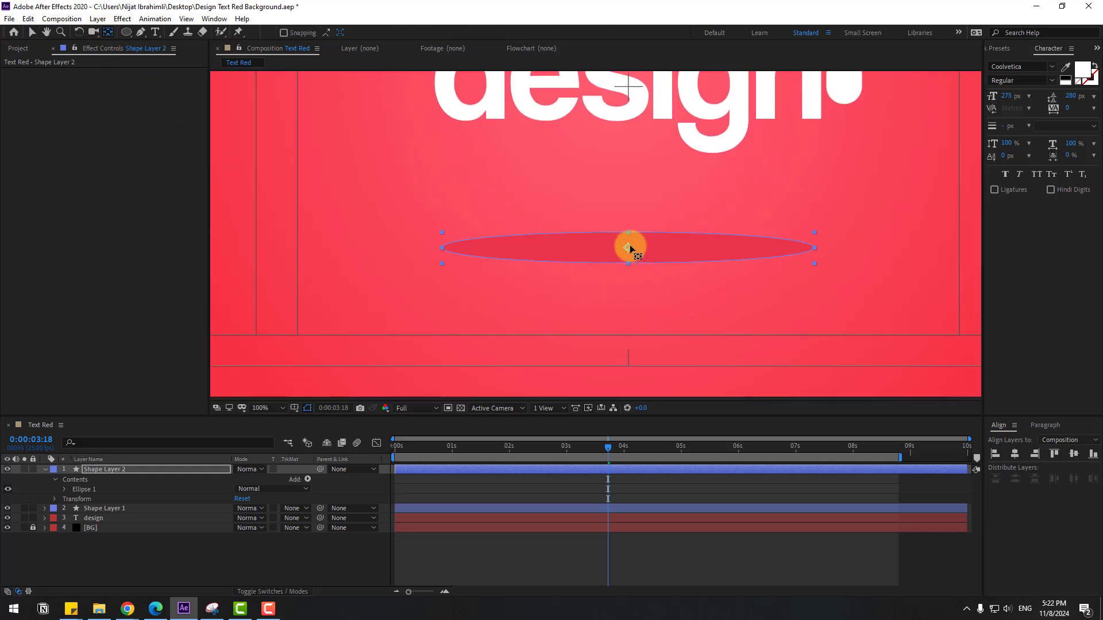
drag(628, 248, 487, 251)
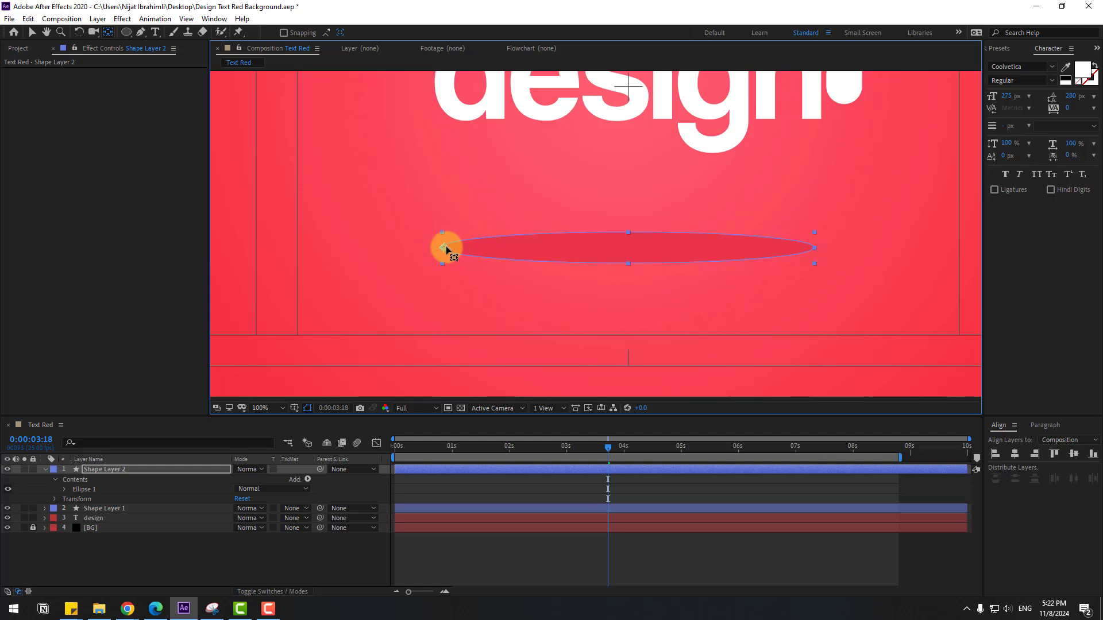
click(32, 33)
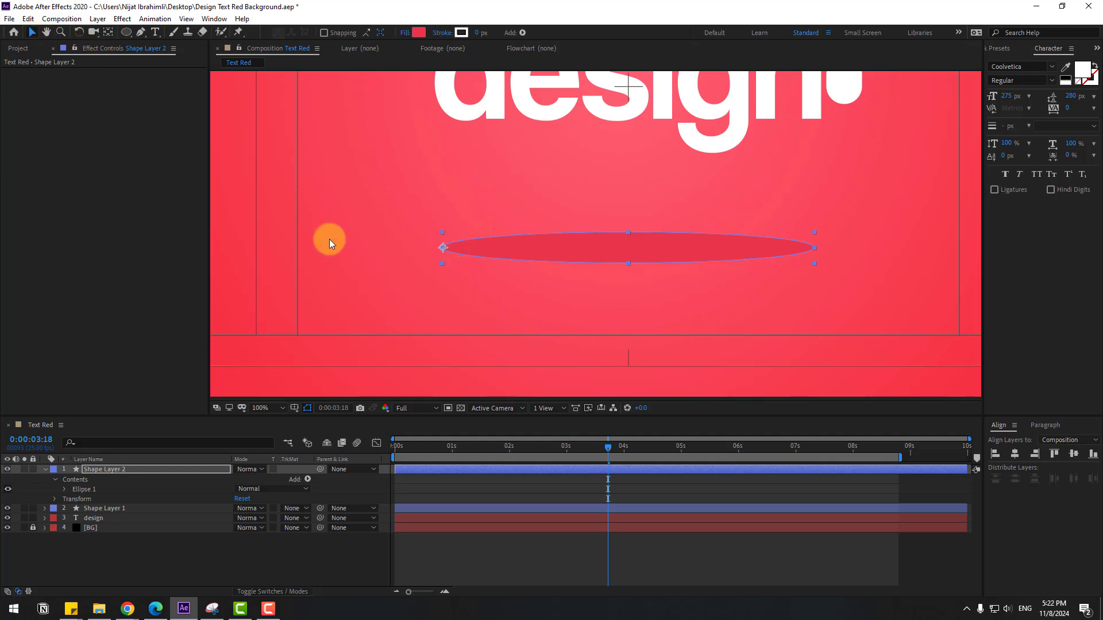
key(comma)
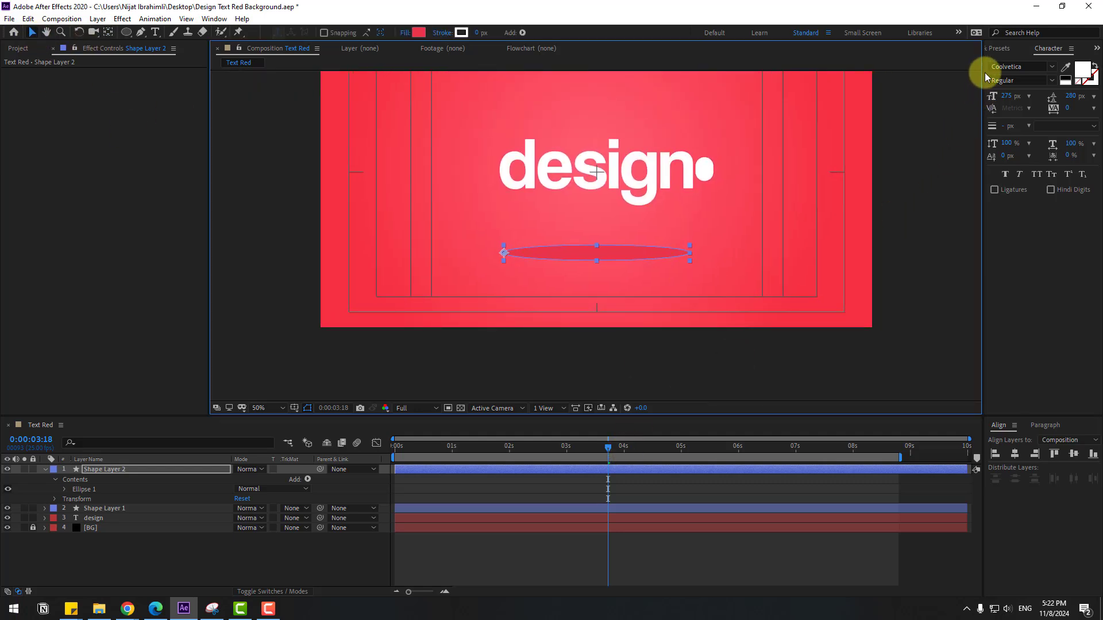
mouse_move(576, 450)
mouse_down()
mouse_move(532, 454)
mouse_move(566, 458)
mouse_move(556, 455)
mouse_up()
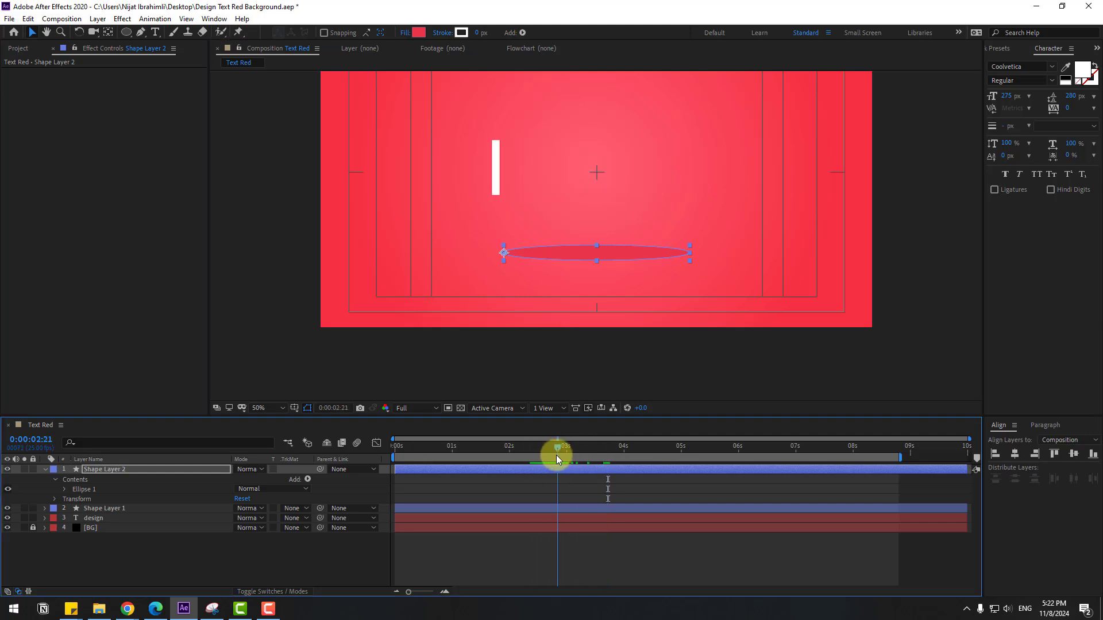
Set Shape Layer 2's horizontal Scale to 0% and add a starting Scale keyframe
click(123, 469)
key(s)
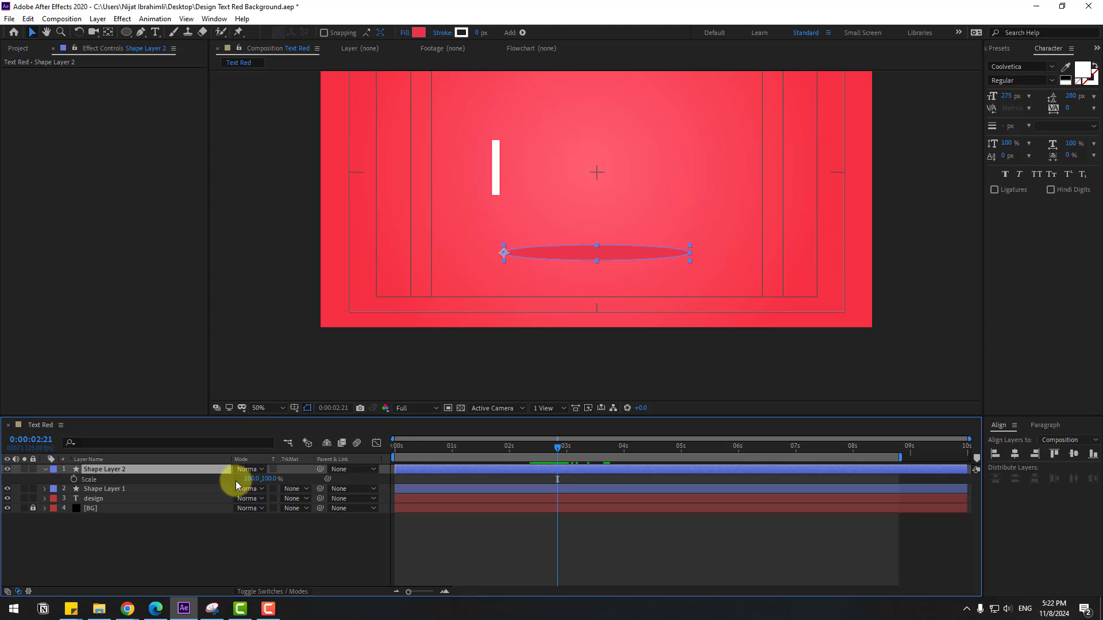
click(250, 479)
text(70)
key(Return)
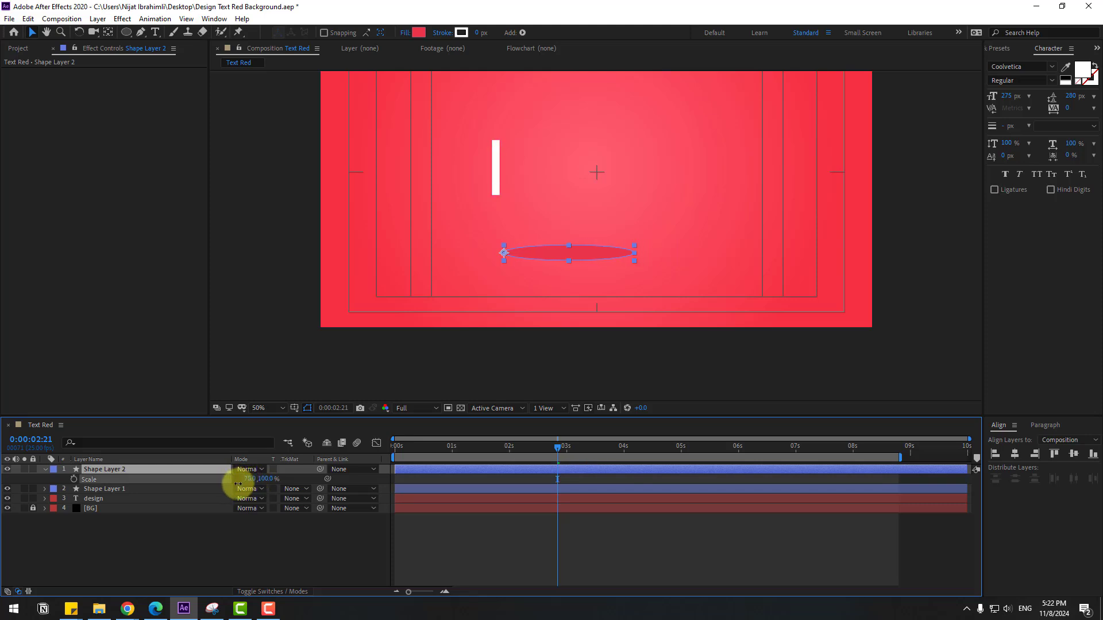
click(248, 479)
text(0)
key(Return)
click(73, 479)
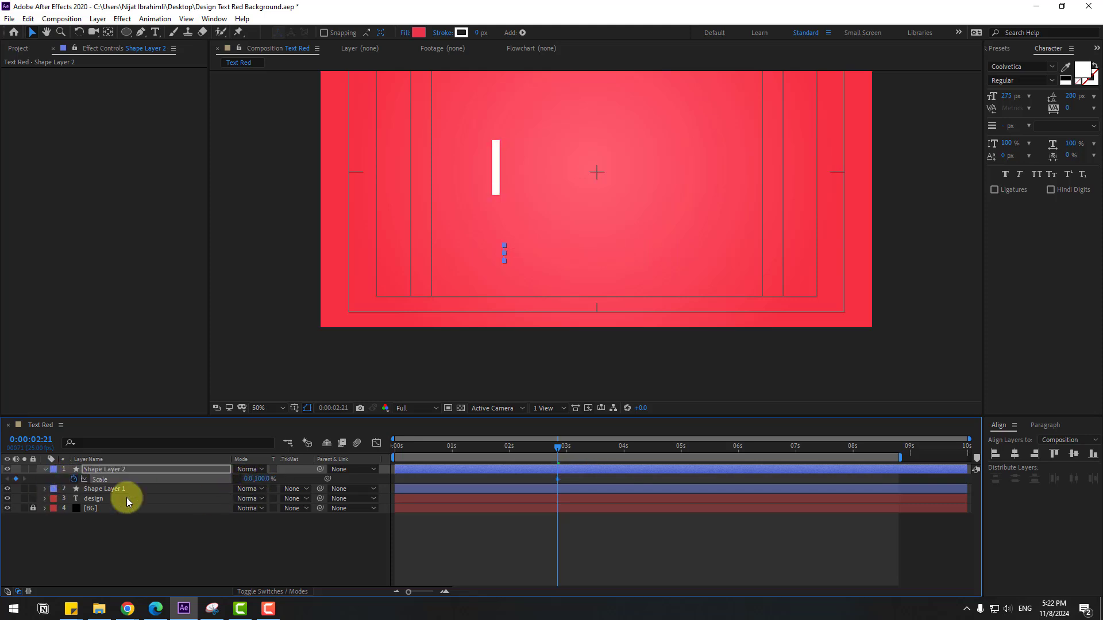
At 03:18 set horizontal Scale to 100% and apply Easy Ease to both keyframes
drag(563, 453, 609, 454)
click(251, 480)
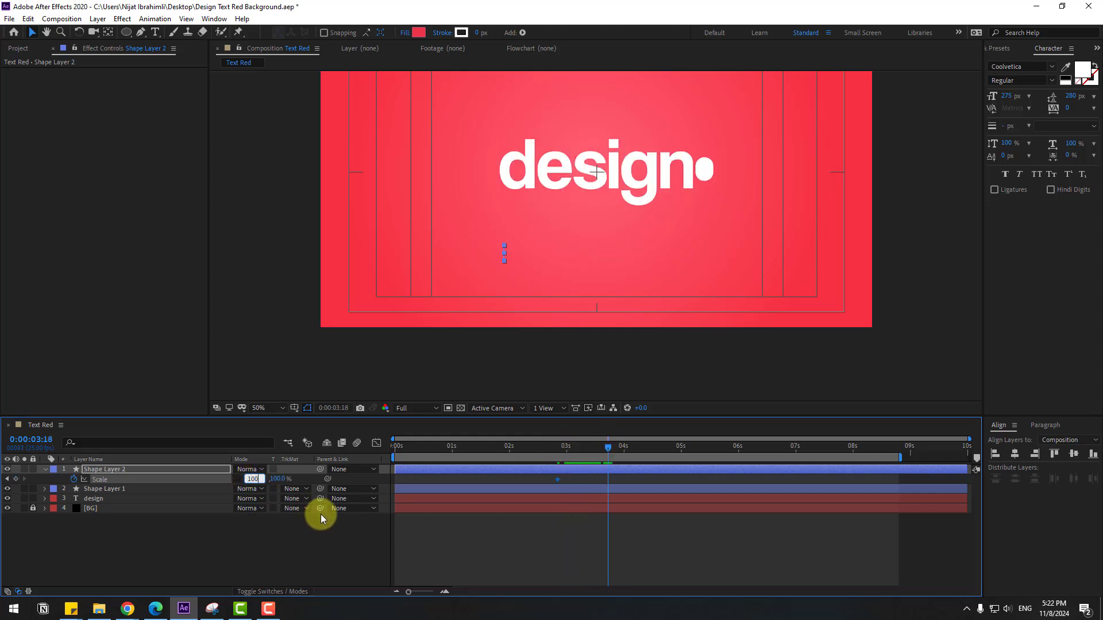
text(100)
key(Return)
right_click(557, 480)
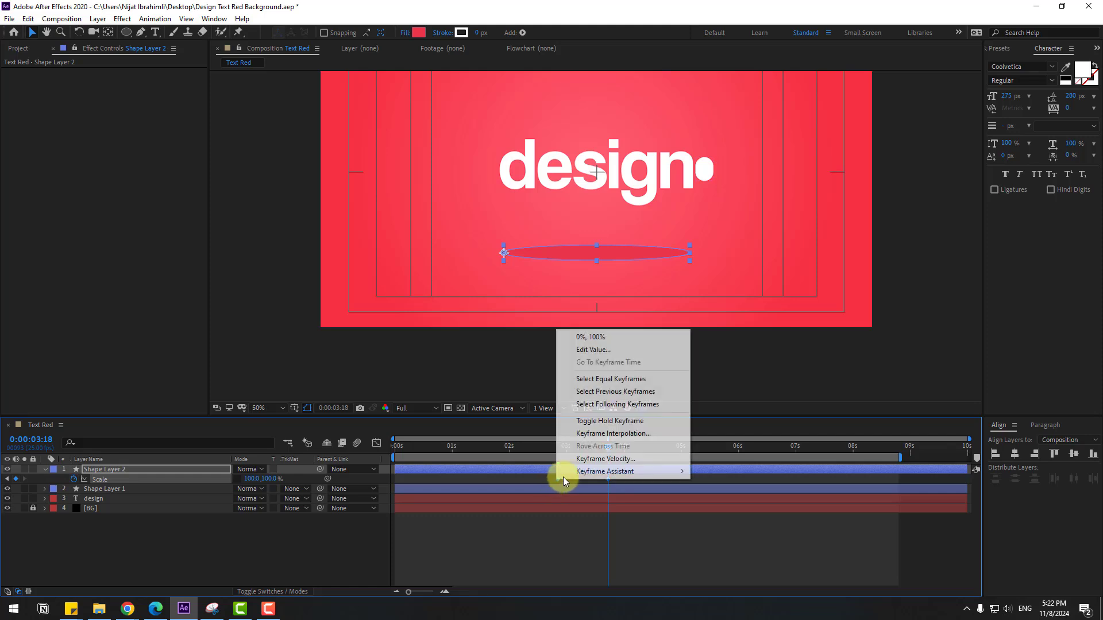
mouse_move(565, 474)
click(718, 509)
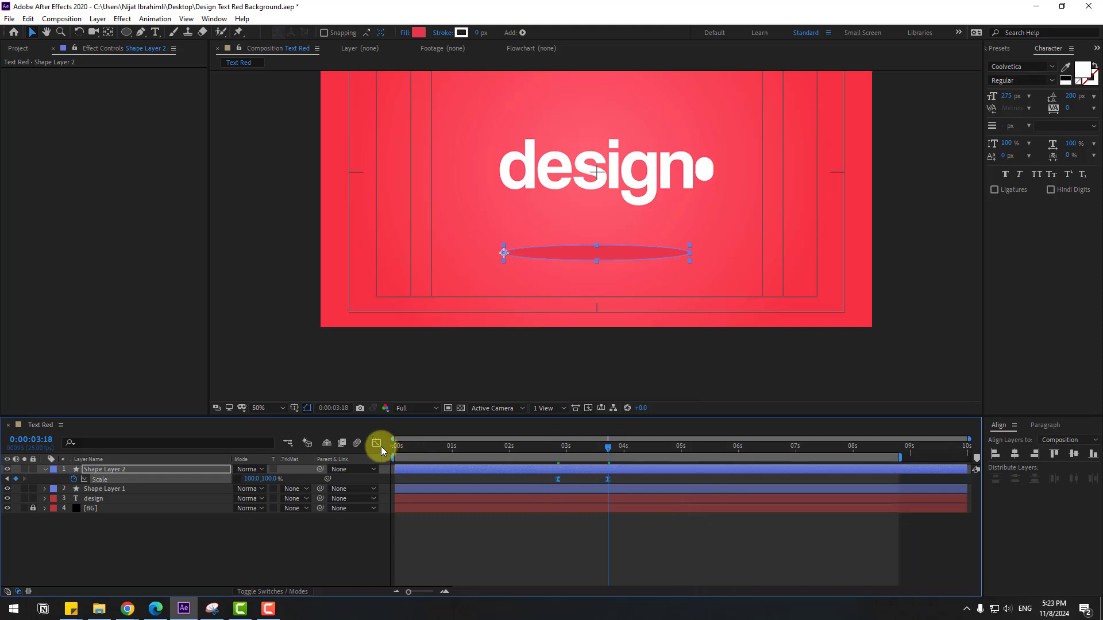
In the Graph Editor, lengthen the end keyframe's easing for a sharper speed curve and preview
click(377, 442)
drag(543, 537, 577, 560)
drag(389, 458, 545, 459)
key(space)
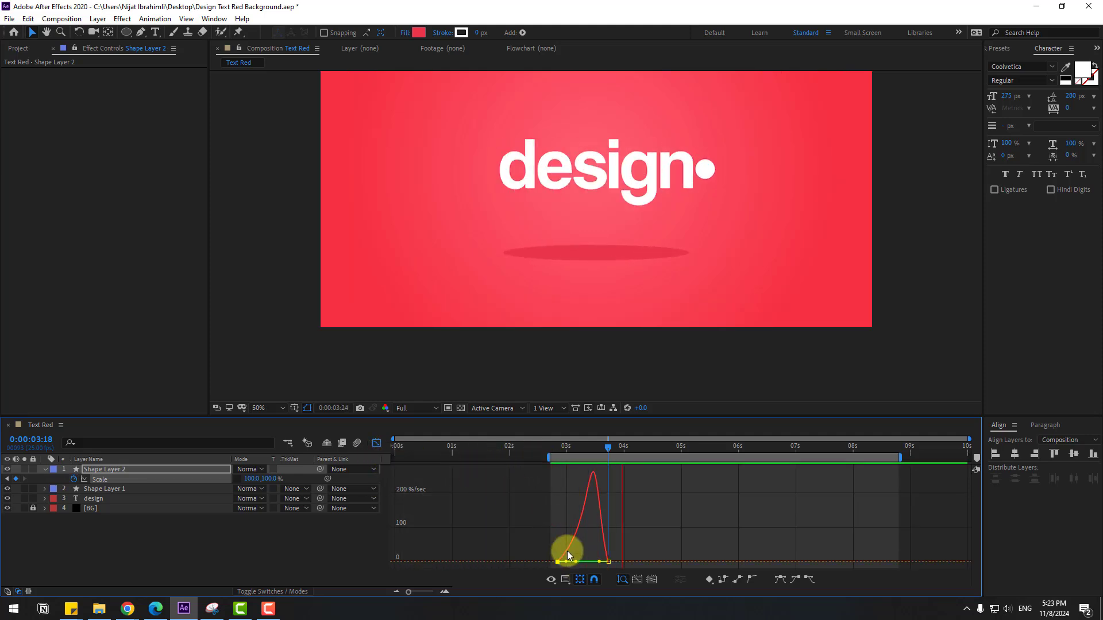
key(space)
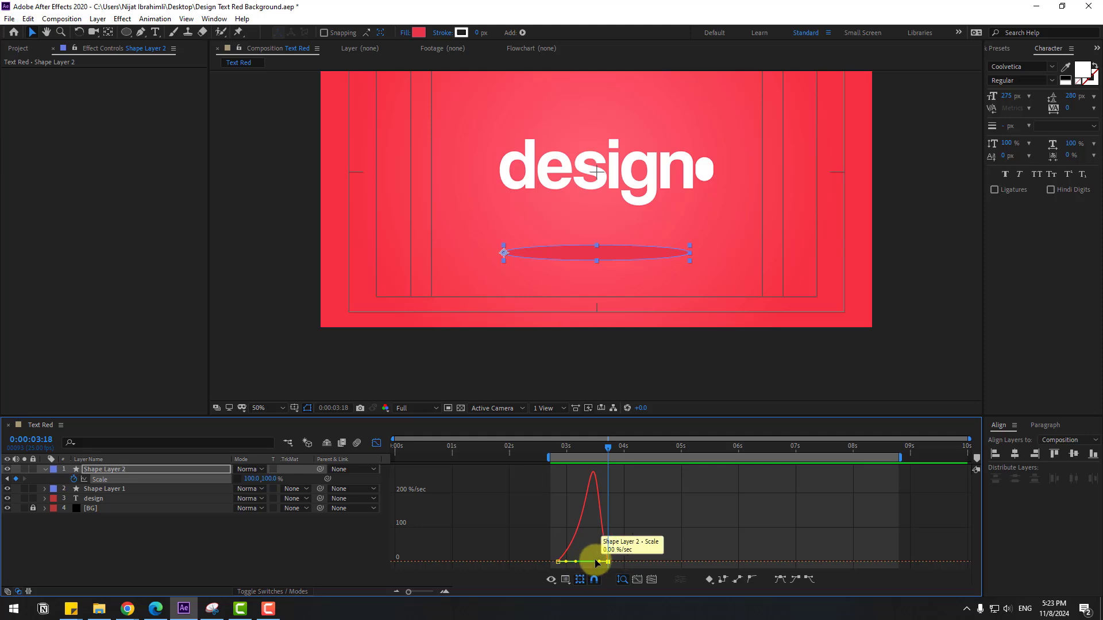
mouse_move(599, 562)
mouse_down()
mouse_move(571, 563)
mouse_move(580, 561)
mouse_up()
key(space)
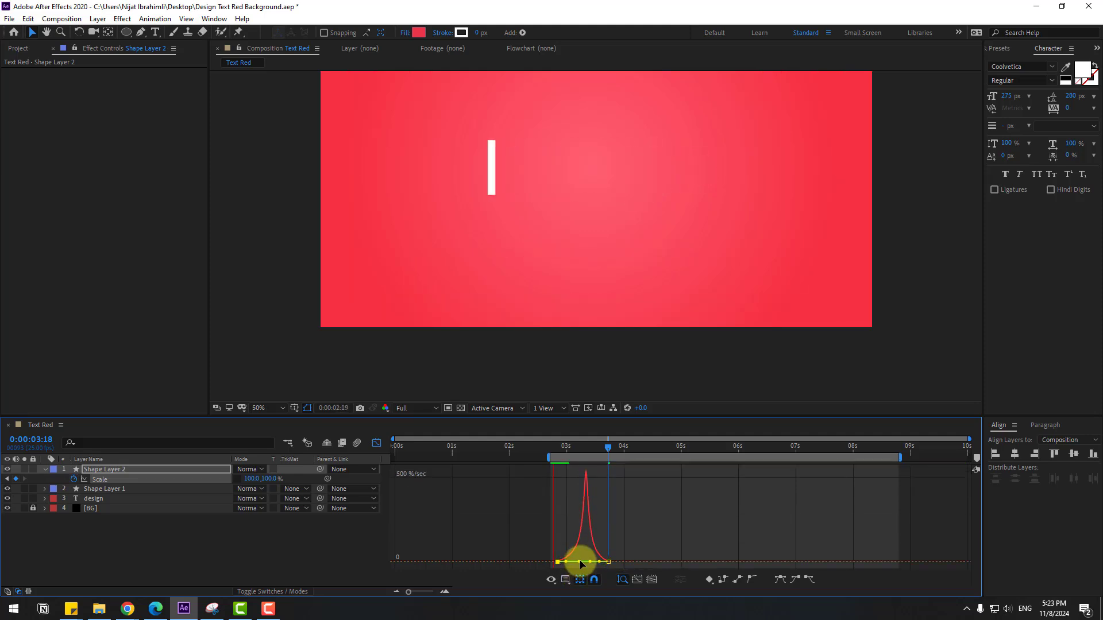
key(space)
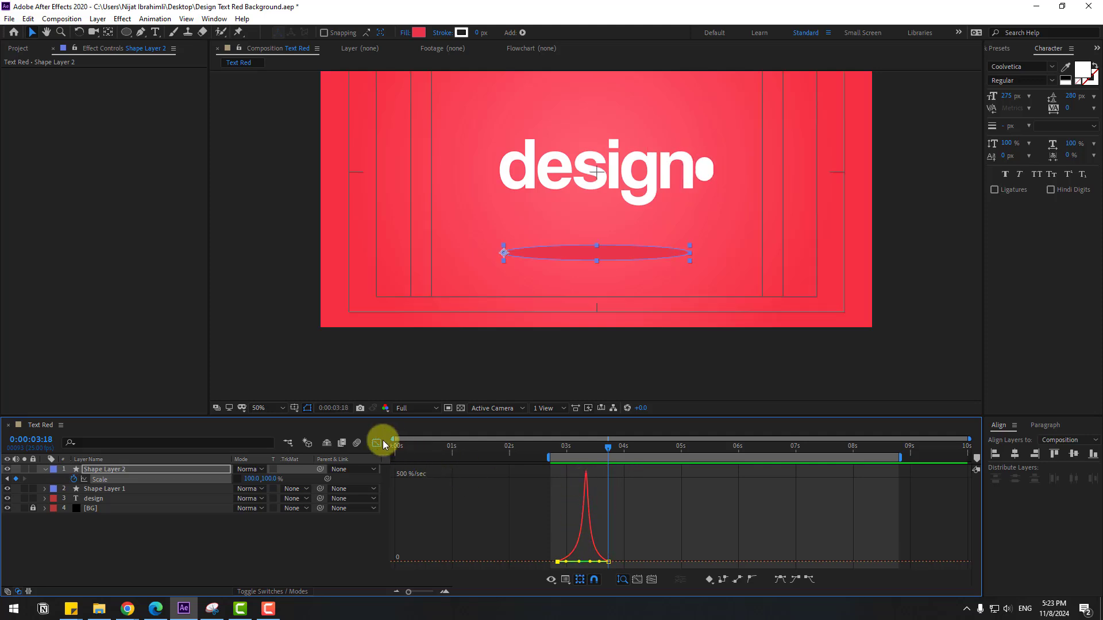
click(376, 443)
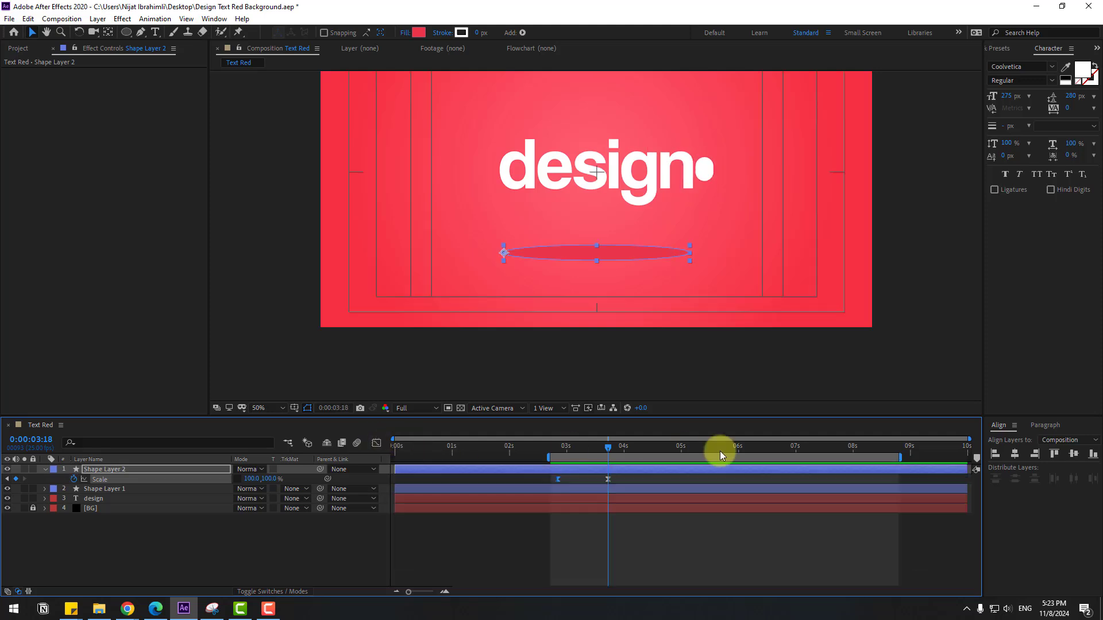
Apply Gaussian Blur from Effects & Presets to the ellipse layer, Shape Layer 2
click(1000, 52)
click(1003, 64)
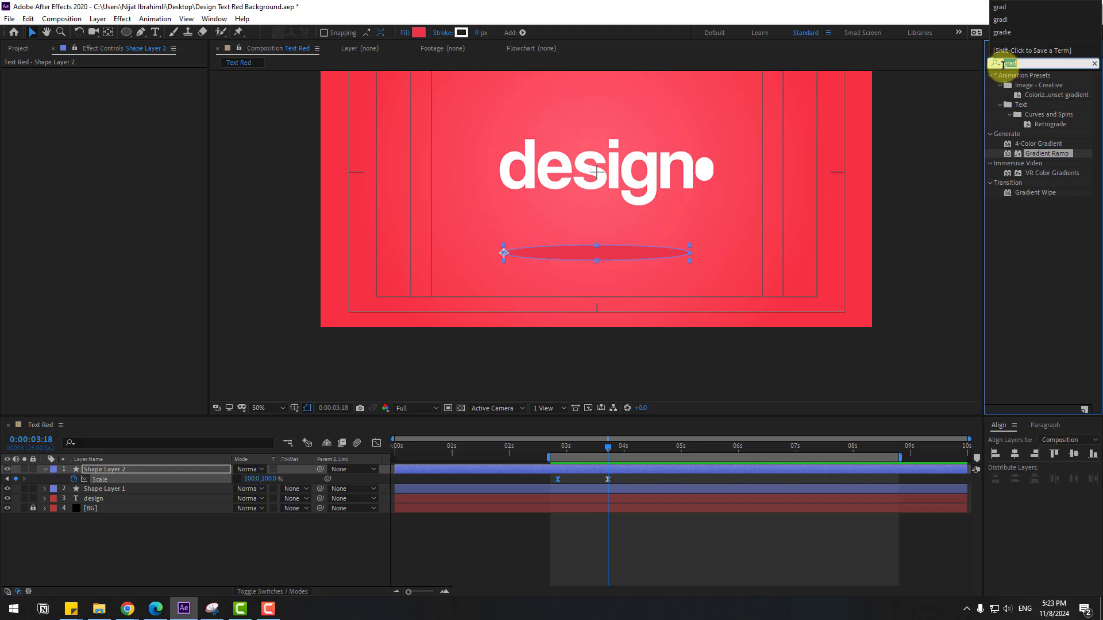
text(gaus)
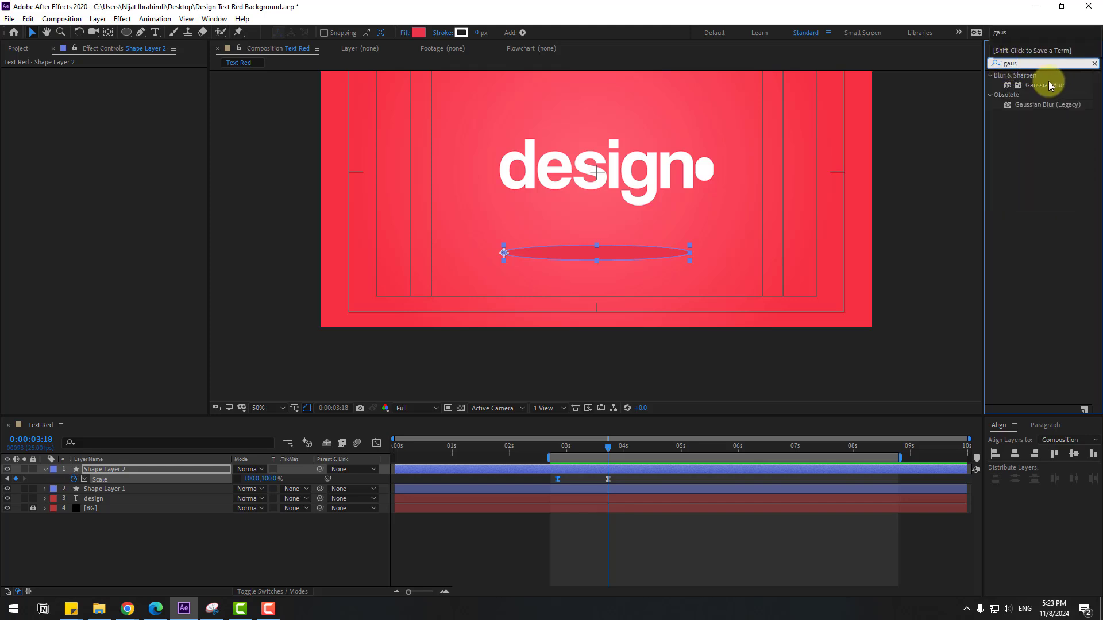
drag(1049, 86, 114, 471)
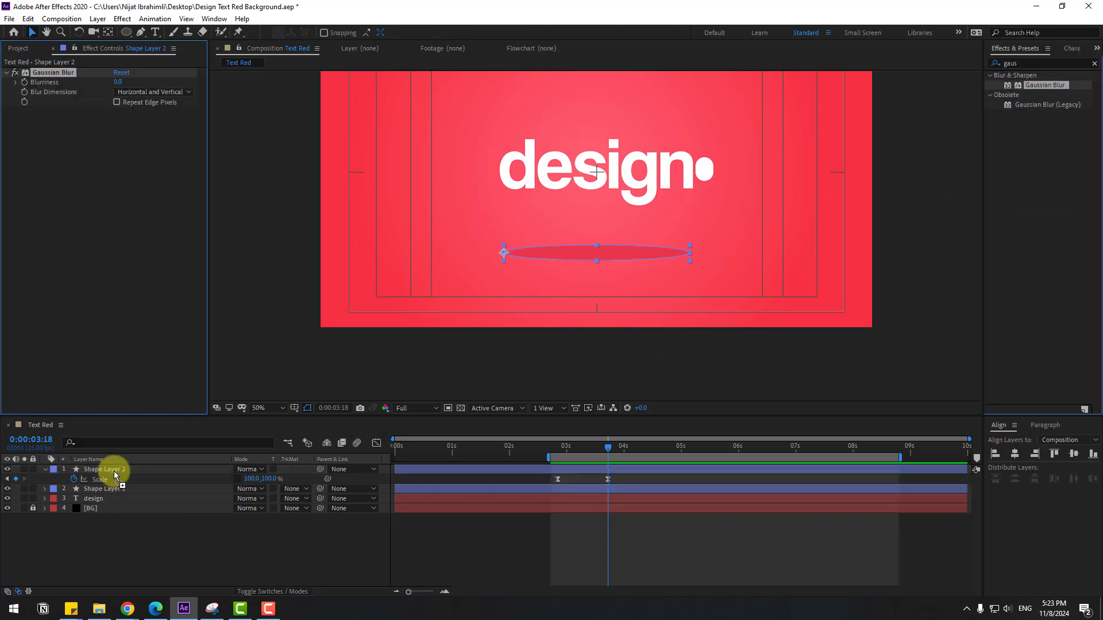
Rename Shape Layer 2 to 'shadow'
click(114, 469)
key(Return)
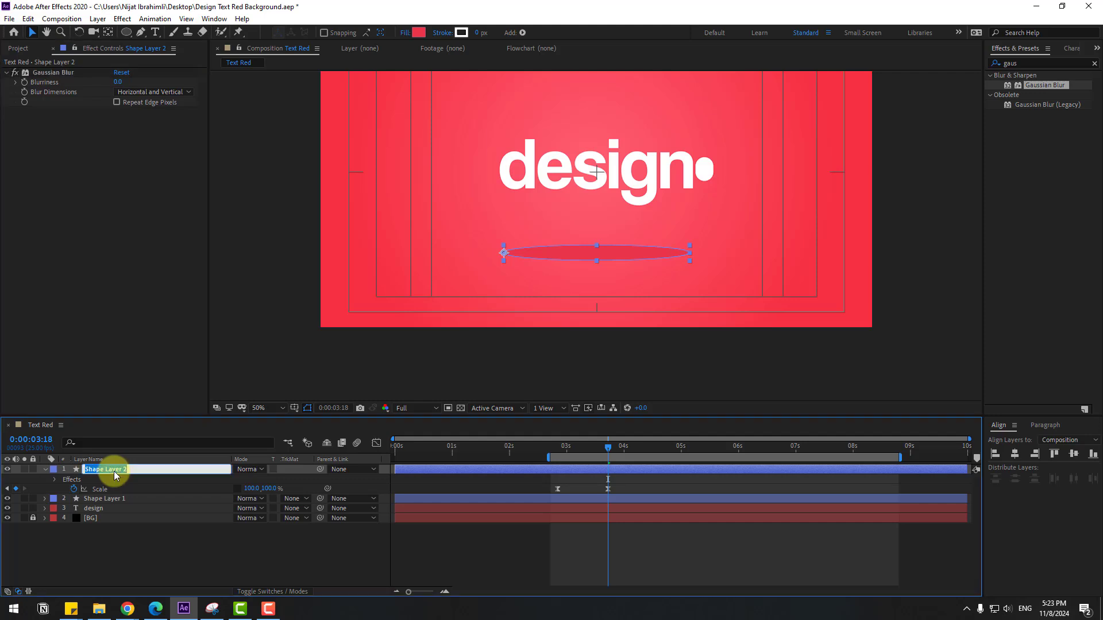
text(shadow)
key(Return)
Set the Gaussian Blur Blurriness to 59.3 to soften the ellipse
key(slash)
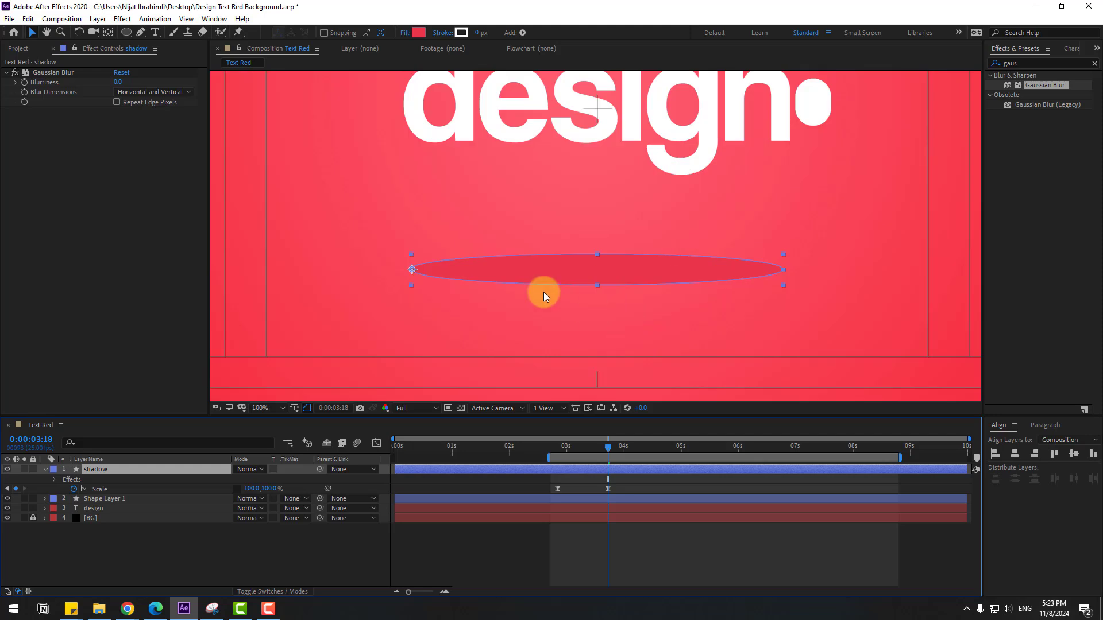
drag(118, 82, 460, 81)
scroll(481, 326, down, 2)
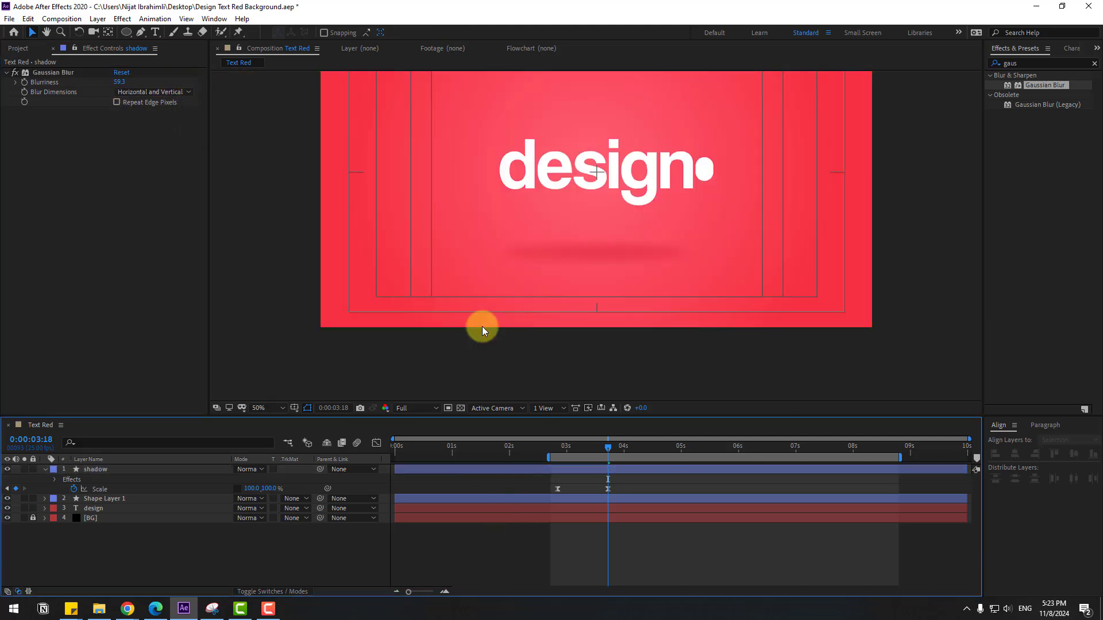
click(417, 323)
Move the shadow's last Scale keyframe from 0:00:03:18 to 0:00:03:15 and preview the timing
key(space)
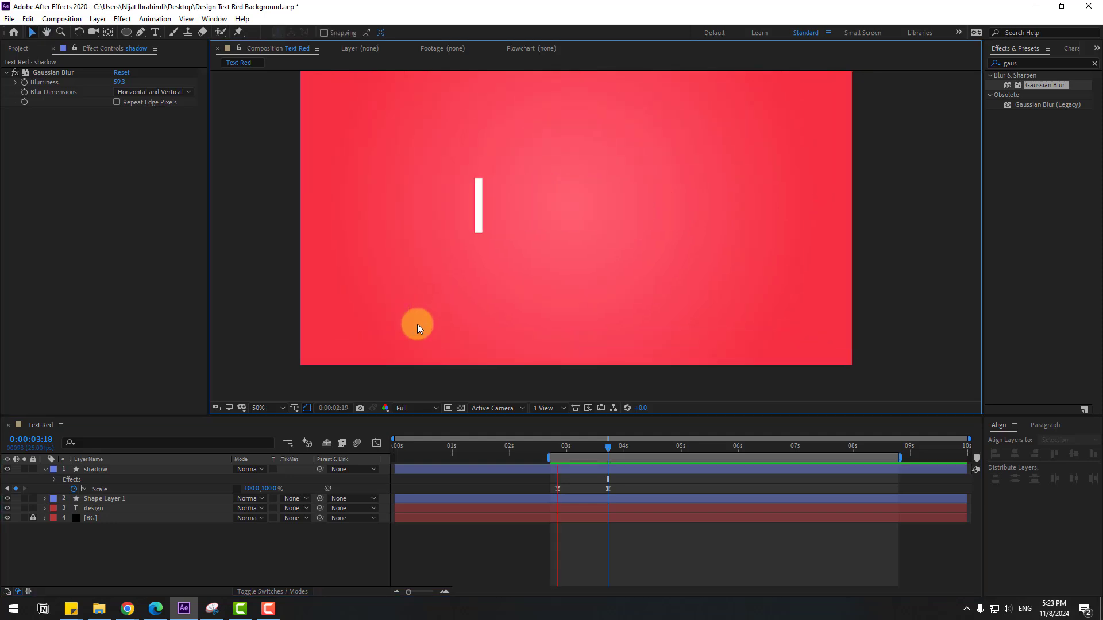
scroll(468, 325, down, 3)
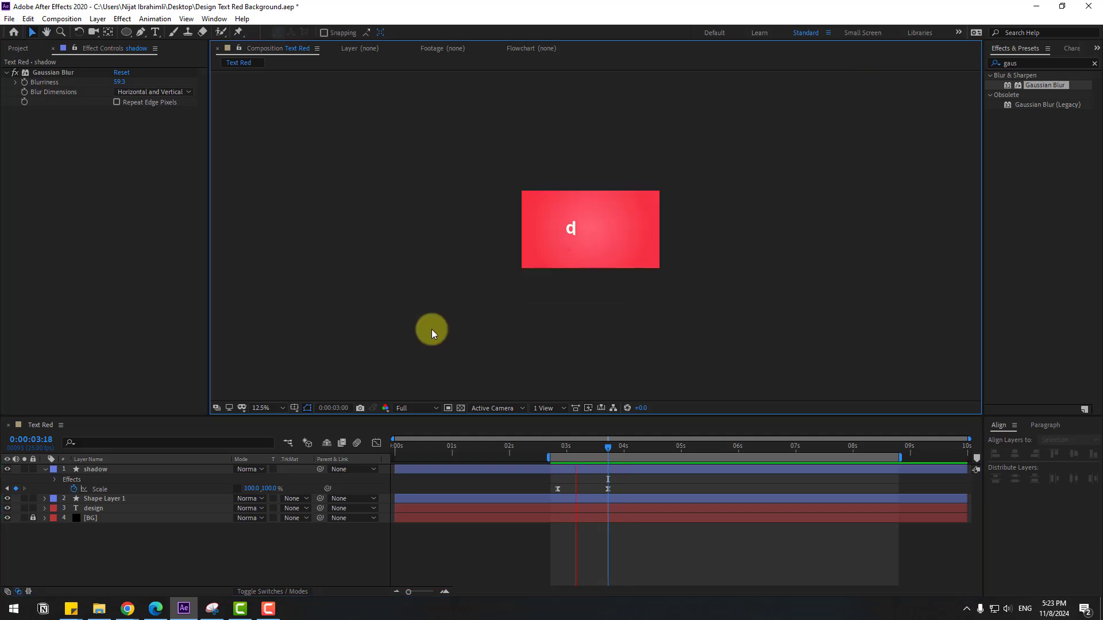
scroll(431, 328, up, 2)
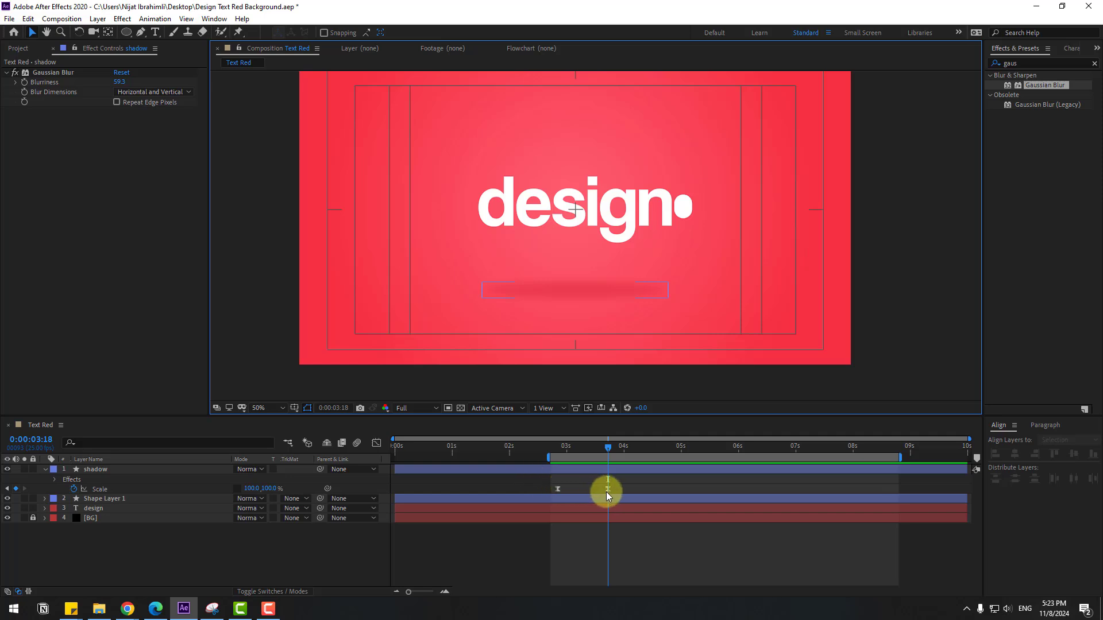
drag(606, 492, 600, 491)
scroll(679, 288, down, 1)
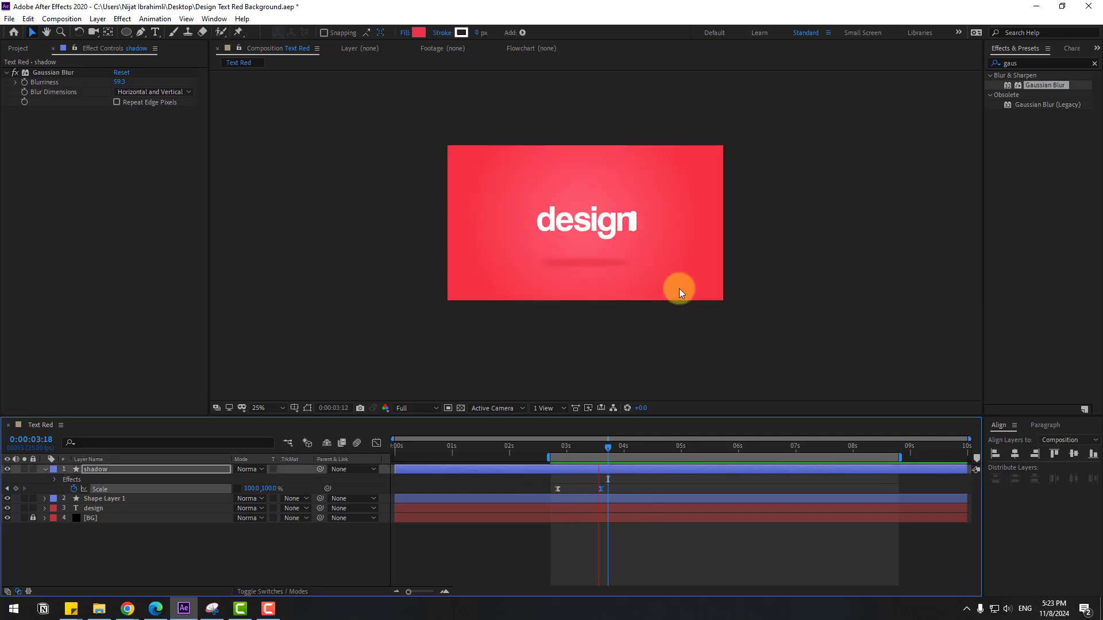
scroll(679, 288, up, 1)
key(space)
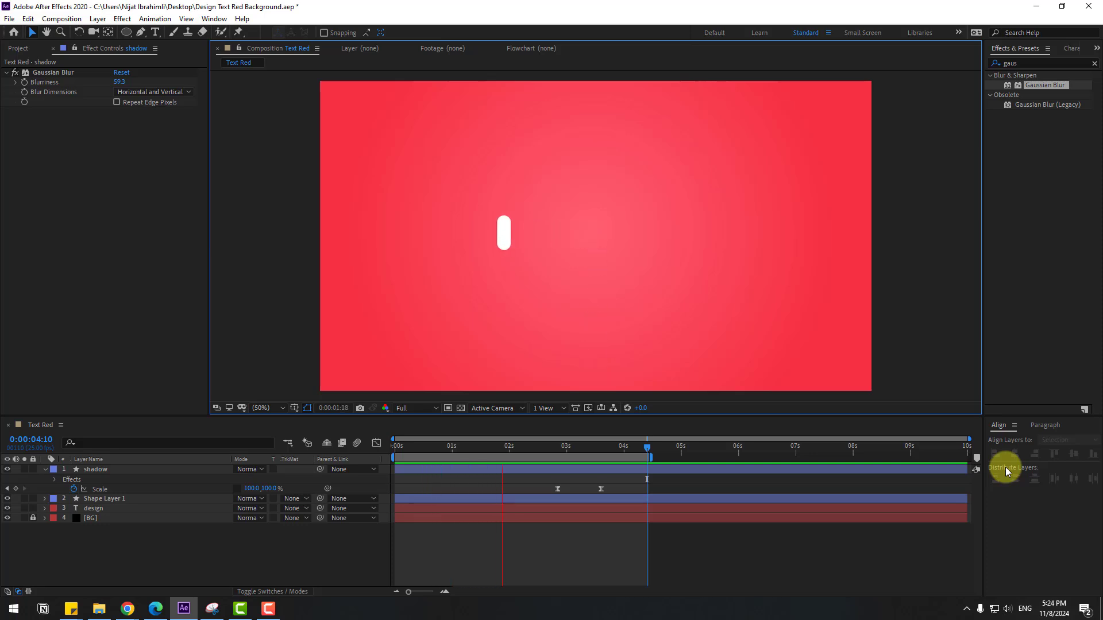